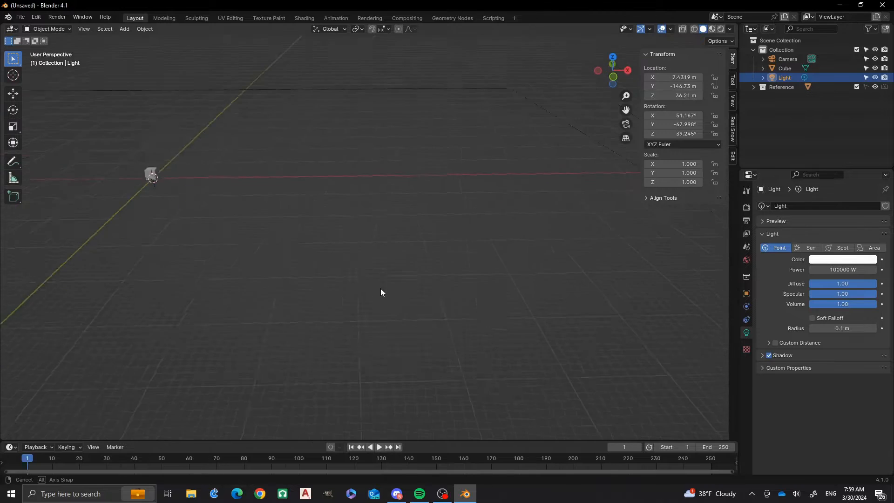
Delete the default cube from the scene
{"action": "middle_click_drag", "start_coordinate": [302, 223], "coordinate": [289, 222]}
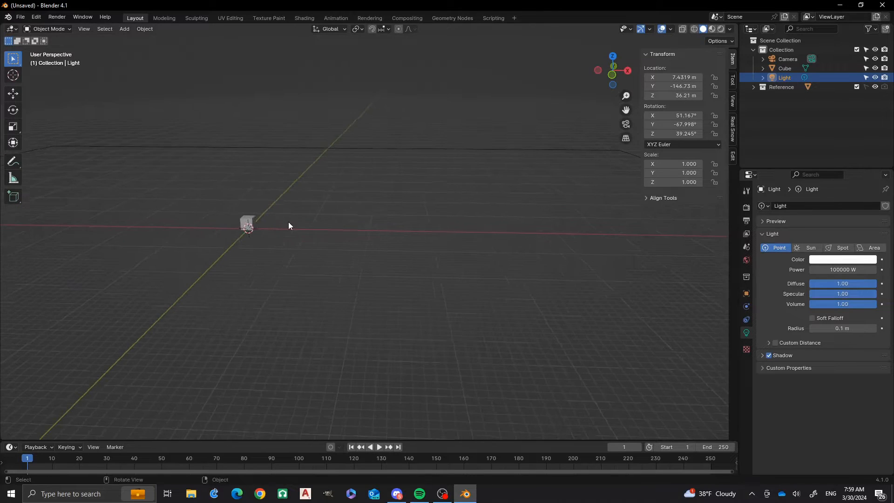
{"action": "left_click", "coordinate": [248, 224]}
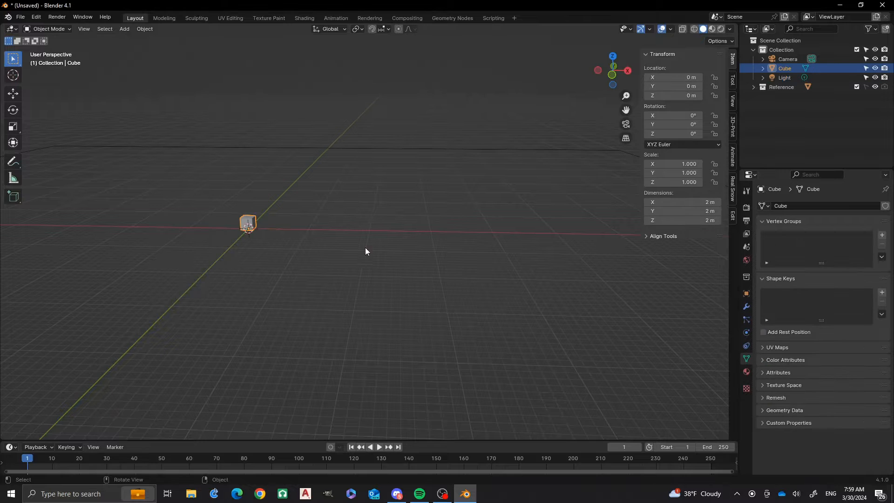
{"action": "middle_click_drag", "start_coordinate": [365, 251], "coordinate": [333, 223]}
{"action": "middle_click_drag", "start_coordinate": [383, 284], "coordinate": [488, 260]}
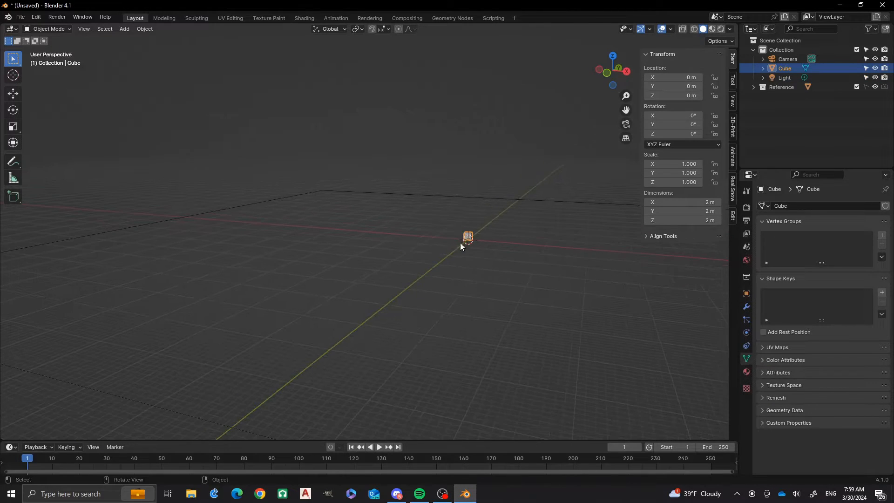
{"action": "key", "text": "x"}
{"action": "left_click", "coordinate": [478, 244]}
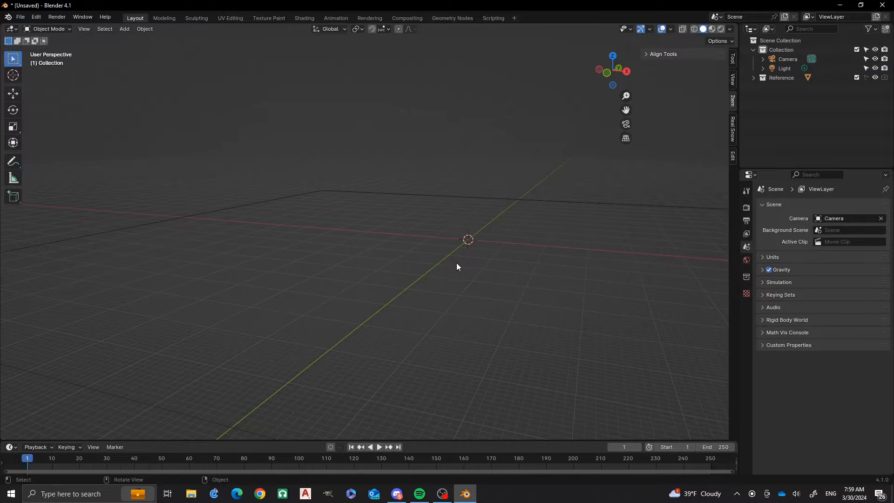
Add a UV sphere mesh at the world origin
{"action": "middle_click_drag", "start_coordinate": [478, 274], "coordinate": [387, 305], "text": "shift"}
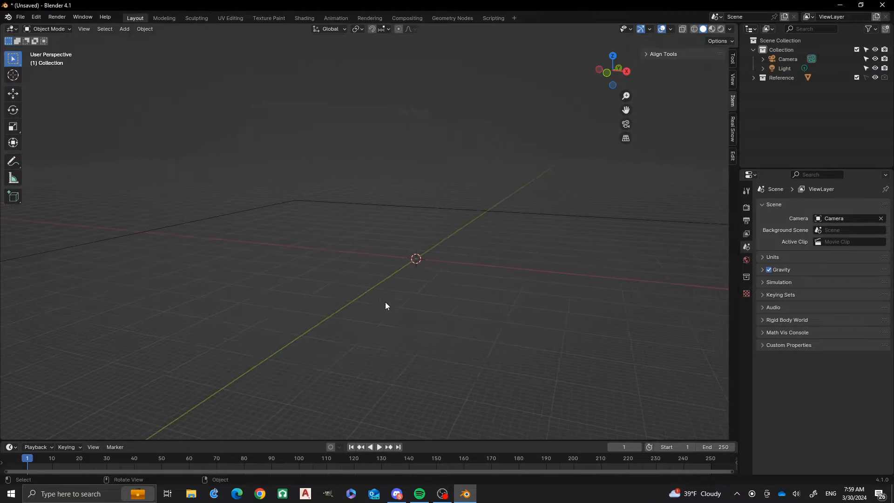
{"action": "key", "text": "shift+a"}
{"action": "left_click", "coordinate": [408, 278]}
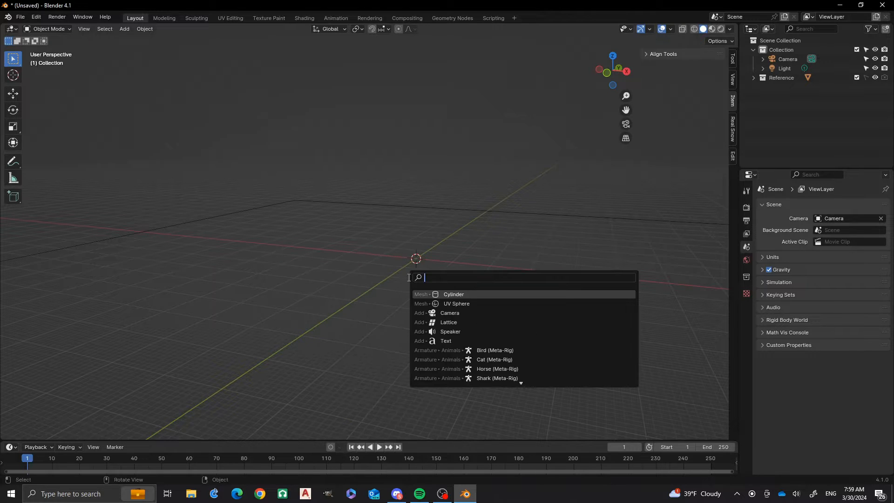
{"action": "type", "text": "uv sphere"}
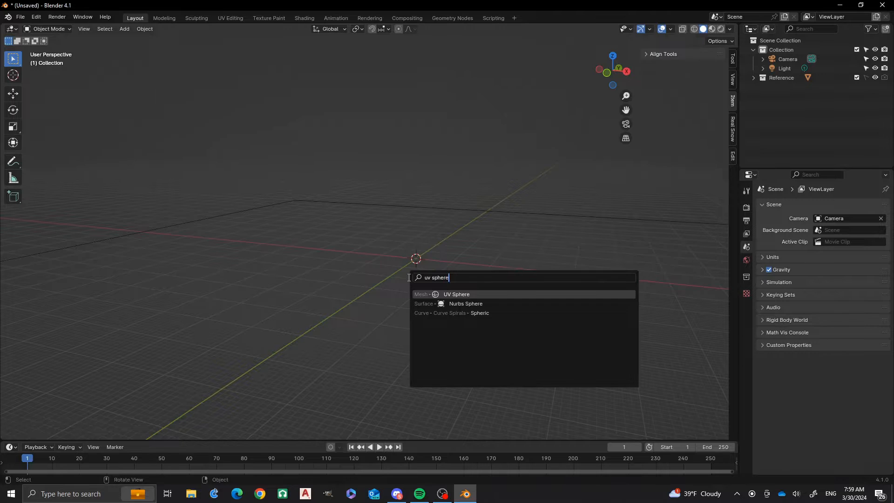
{"action": "key", "text": "Return"}
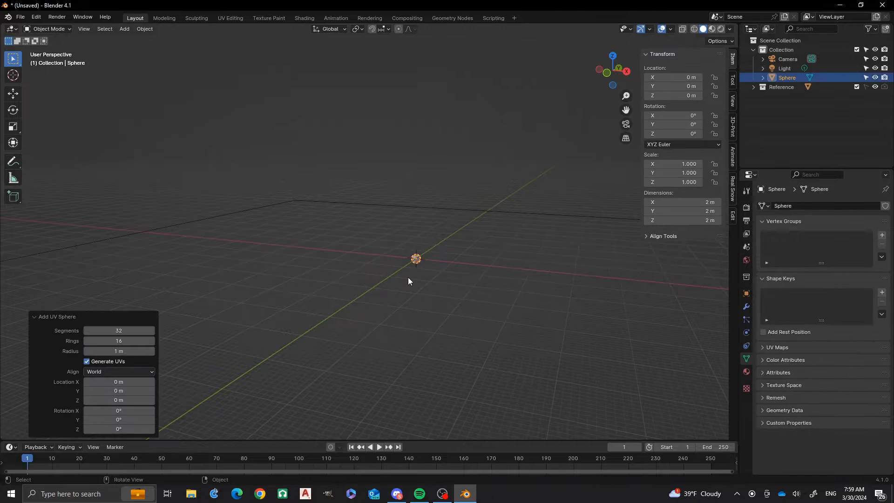
Set the new UV sphere's segments to 48 and its radius to 25 m
{"action": "left_click", "coordinate": [123, 330]}
{"action": "type", "text": "48"}
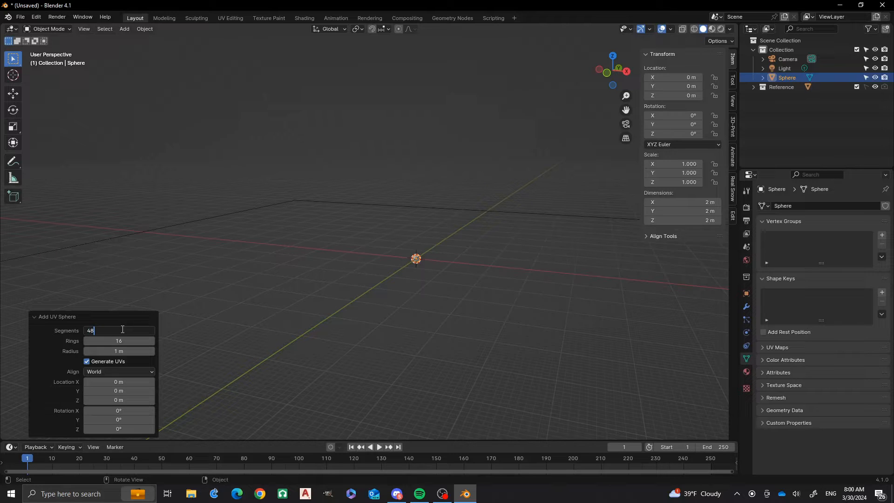
{"action": "key", "text": "Return"}
{"action": "double_click", "coordinate": [121, 353]}
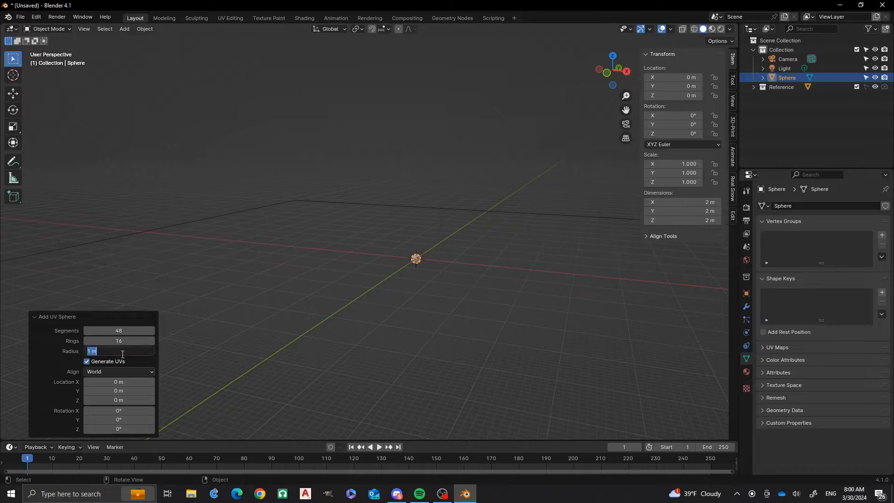
{"action": "type", "text": "25"}
{"action": "key", "text": "Return"}
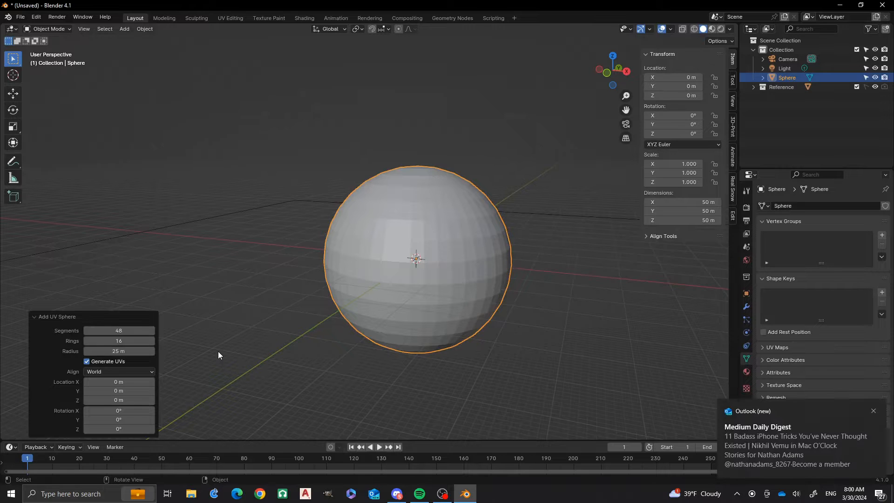
Flatten the sphere by scaling it along the Z axis by a factor of 0.5 in front view
{"action": "scroll", "coordinate": [326, 278], "scroll_direction": "down", "scroll_amount": 2}
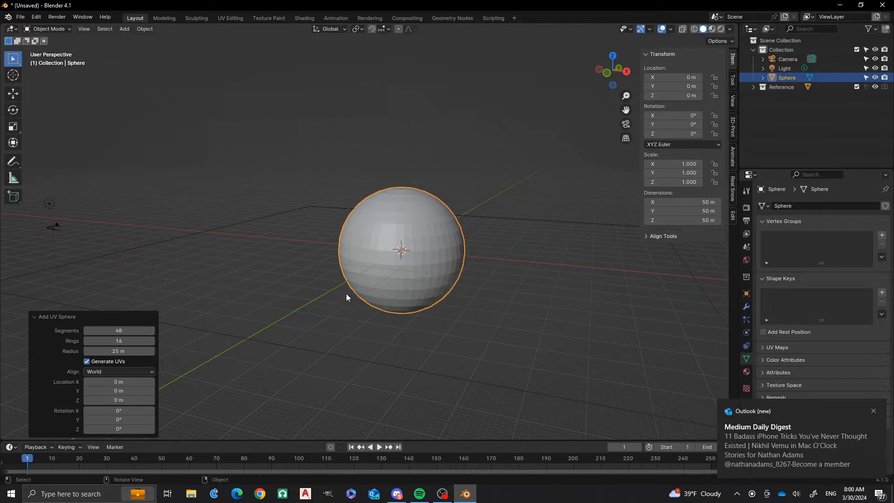
{"action": "middle_click_drag", "start_coordinate": [331, 329], "coordinate": [342, 306]}
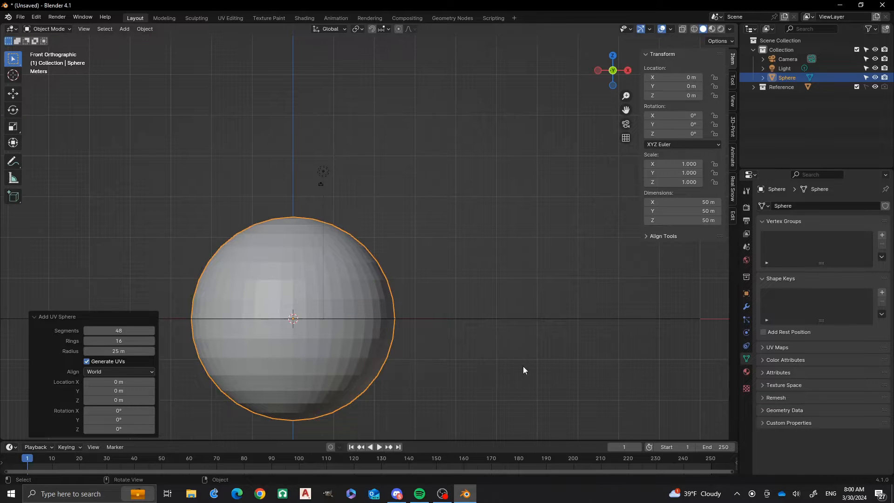
{"action": "type", "text": "sz"}
{"action": "type", "text": ".5"}
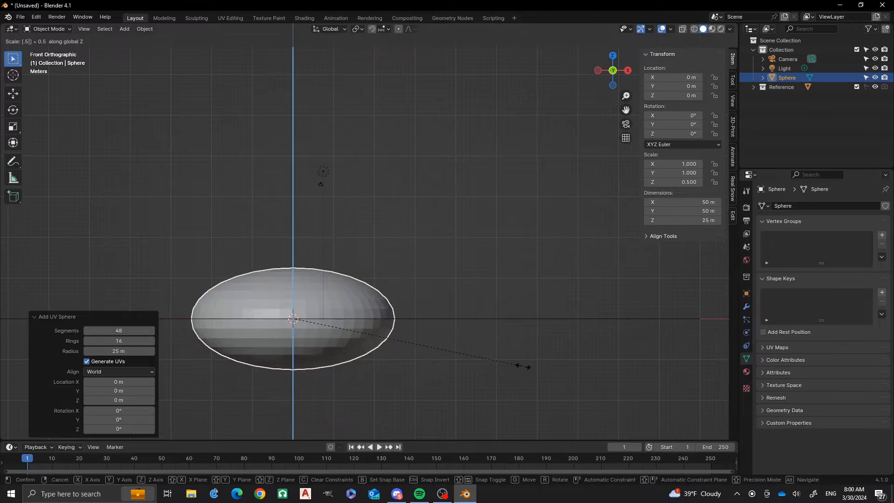
{"action": "key", "text": "Return"}
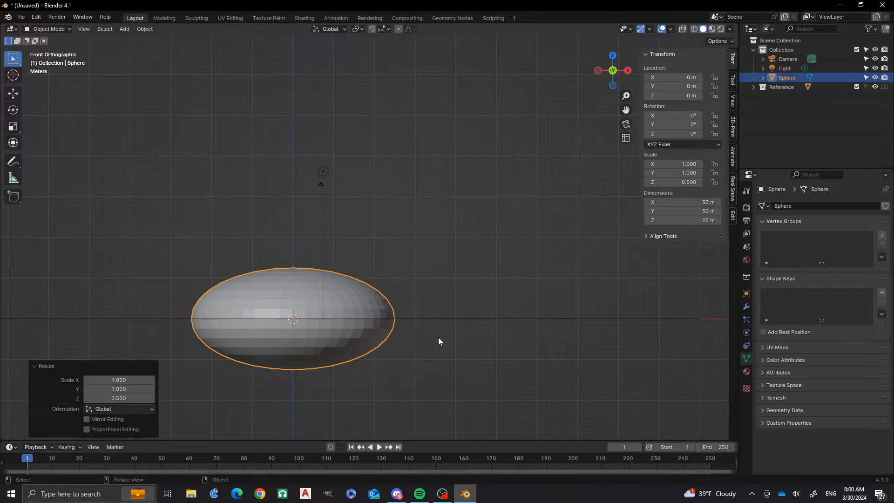
Add a cylinder mesh at the origin with a radius of 60 m
{"action": "key", "text": "shift+a"}
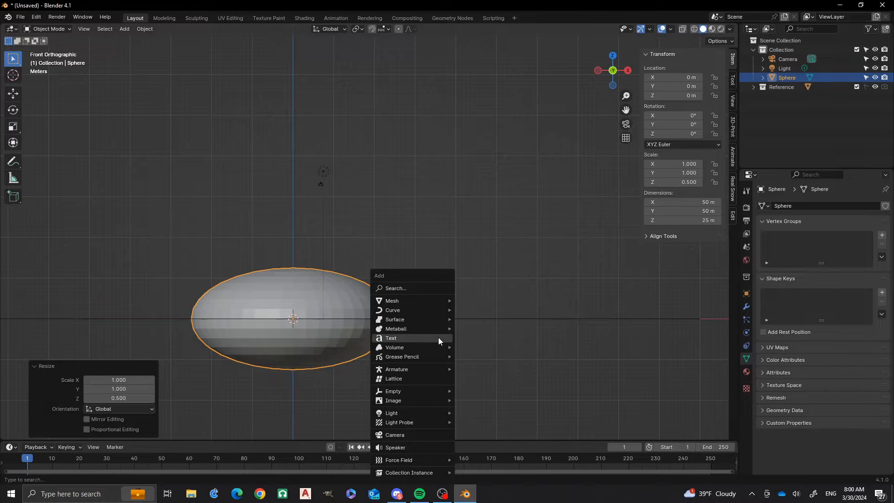
{"action": "mouse_move", "coordinate": [428, 303]}
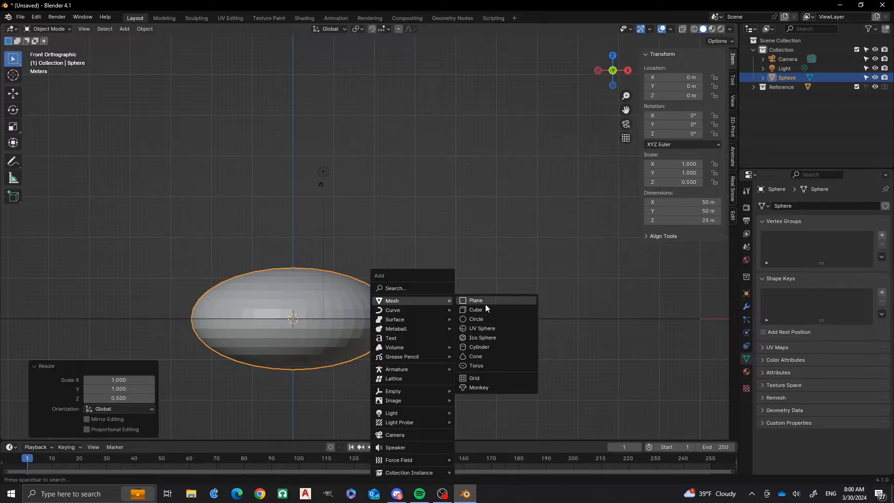
{"action": "left_click", "coordinate": [482, 348]}
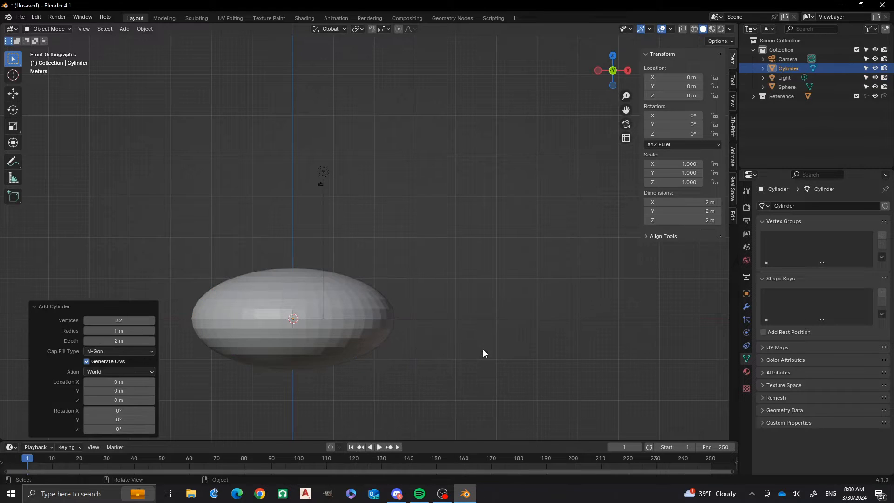
{"action": "left_click", "coordinate": [117, 331]}
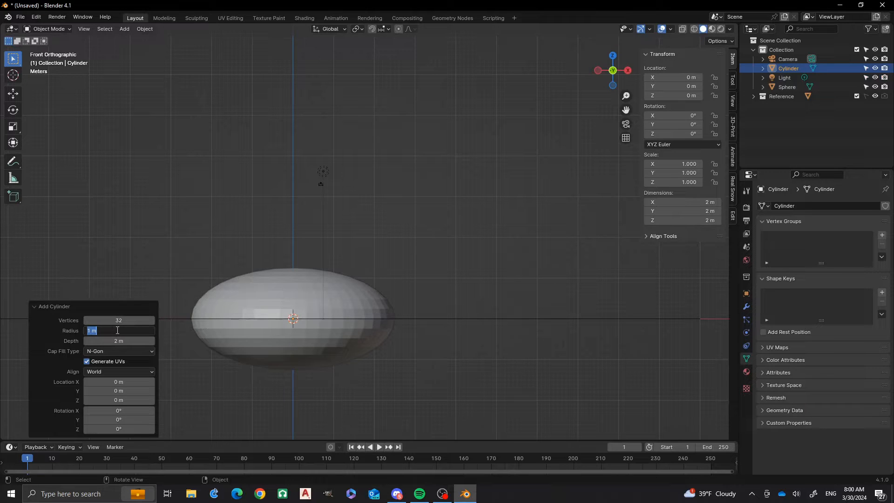
{"action": "type", "text": "60"}
{"action": "key", "text": "Return"}
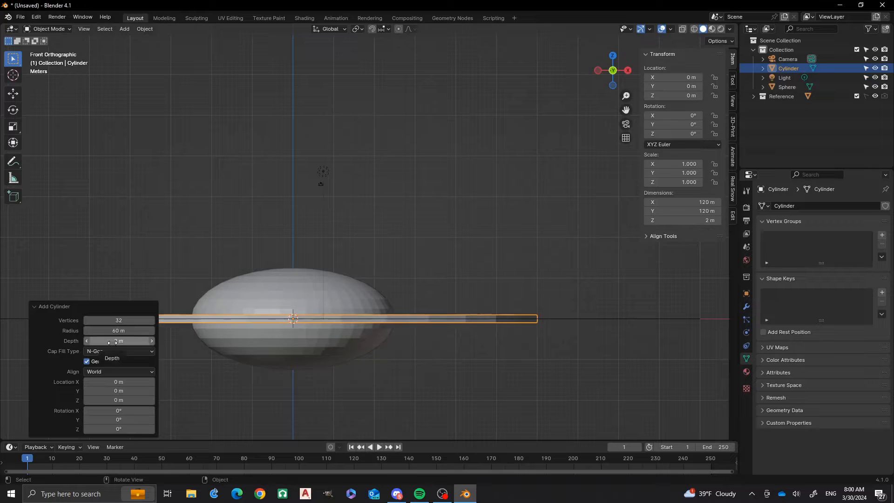
Set the new cylinder's vertices to 48
{"action": "left_click", "coordinate": [124, 320]}
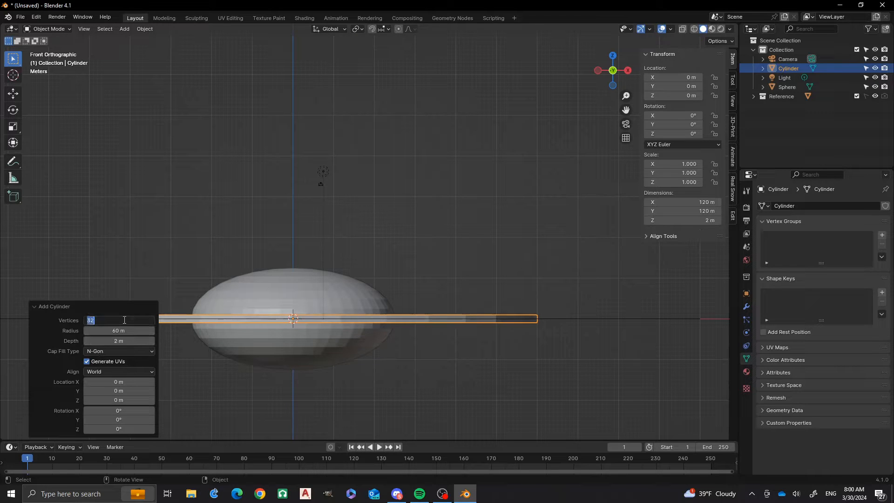
{"action": "type", "text": "47"}
{"action": "key", "text": "BackSpace"}
{"action": "type", "text": "8"}
{"action": "key", "text": "Return"}
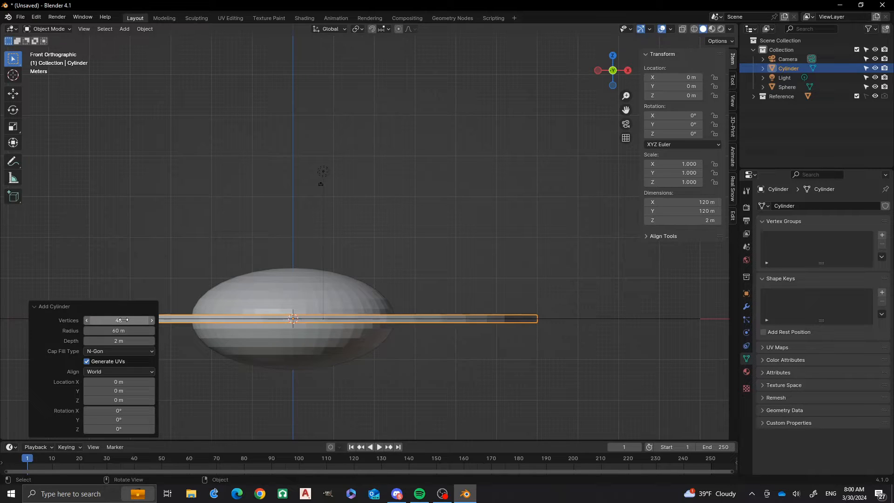
Join the flat cylinder and the flattened sphere into one object, with the sphere as the active object
{"action": "left_click", "coordinate": [382, 225]}
{"action": "middle_click_drag", "start_coordinate": [395, 254], "coordinate": [444, 228]}
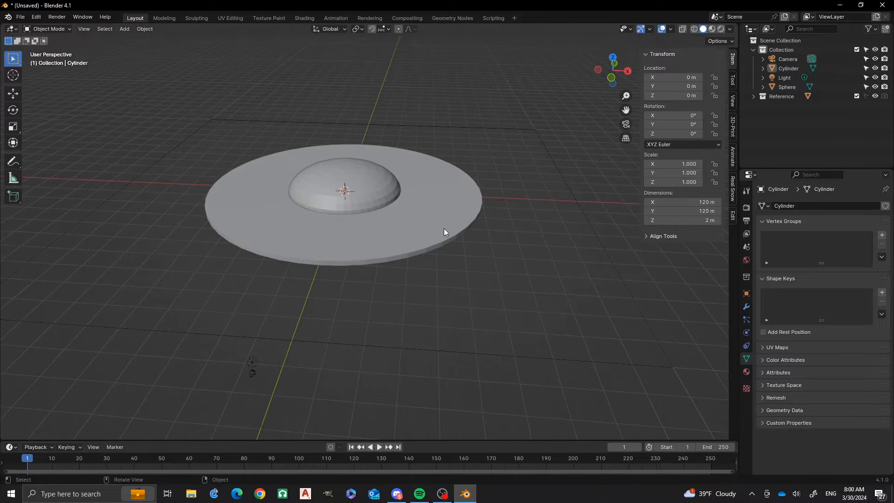
{"action": "left_click", "coordinate": [444, 228]}
{"action": "left_click", "coordinate": [367, 197], "text": "shift"}
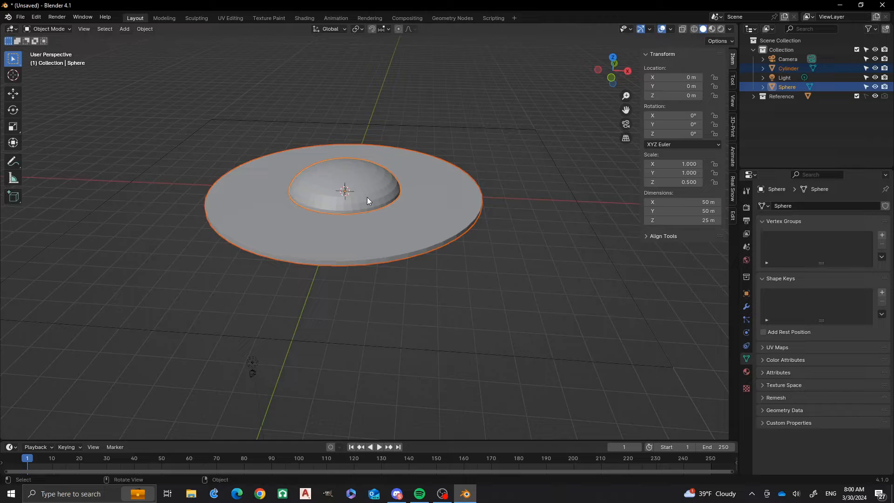
{"action": "key", "text": "ctrl+j"}
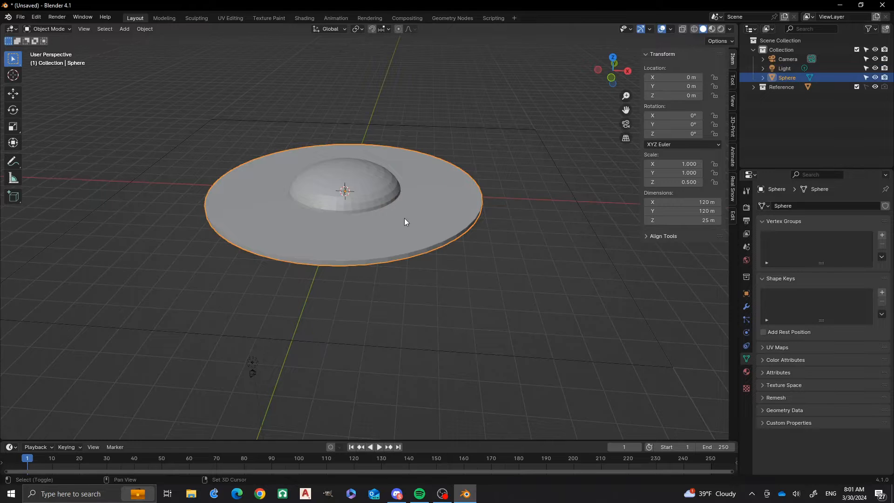
Delete the disc's top and bottom cap faces in Edit Mode, keeping its outer rim band and the sphere
{"action": "middle_click_drag", "start_coordinate": [404, 218], "coordinate": [412, 246], "text": "shift"}
{"action": "scroll", "coordinate": [400, 248], "scroll_direction": "up", "scroll_amount": 1}
{"action": "key", "text": "Tab"}
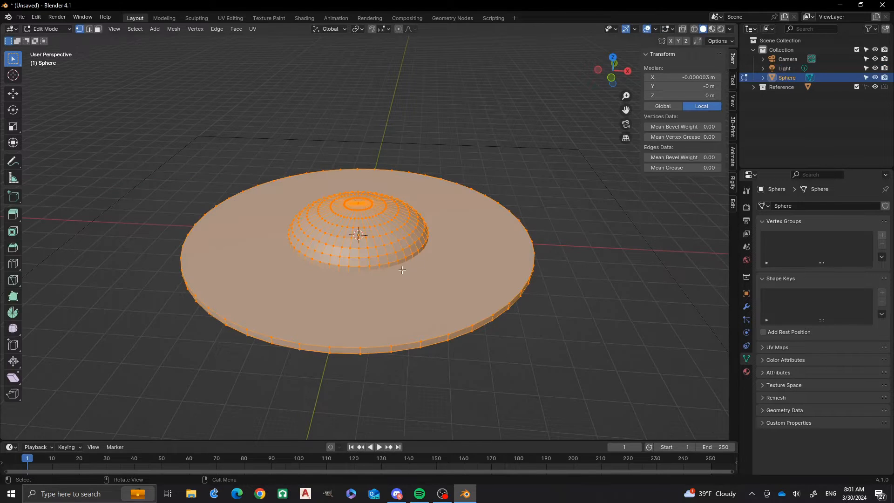
{"action": "mouse_move", "coordinate": [393, 303]}
{"action": "middle_mouse_down"}
{"action": "mouse_move", "coordinate": [356, 286]}
{"action": "mouse_move", "coordinate": [398, 266]}
{"action": "mouse_move", "coordinate": [383, 297]}
{"action": "middle_mouse_up"}
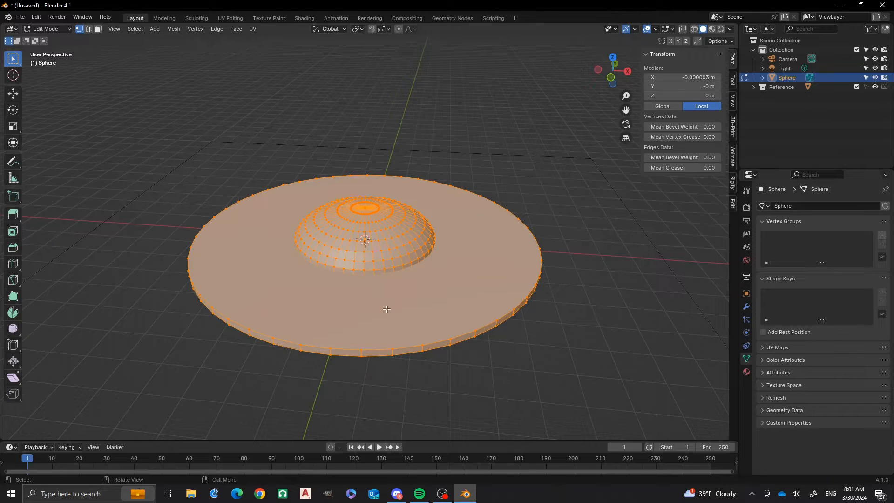
{"action": "key", "text": "3"}
{"action": "left_click", "coordinate": [407, 293]}
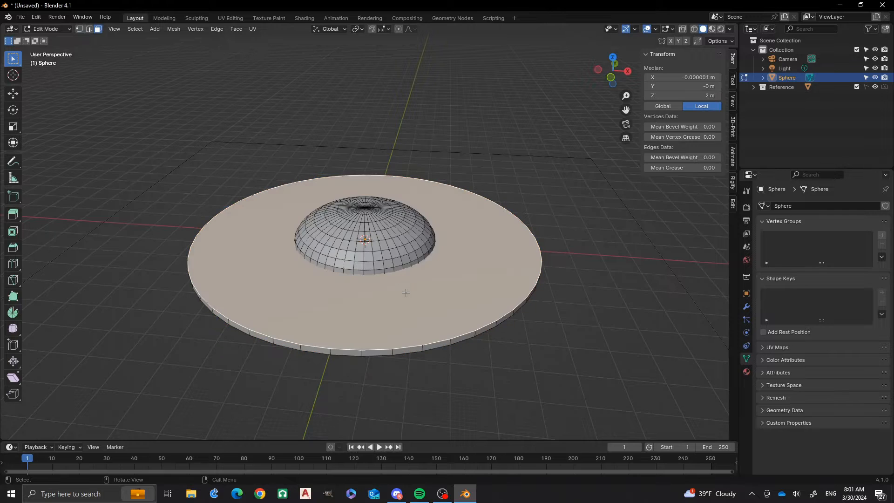
{"action": "middle_click_drag", "start_coordinate": [406, 296], "coordinate": [398, 208]}
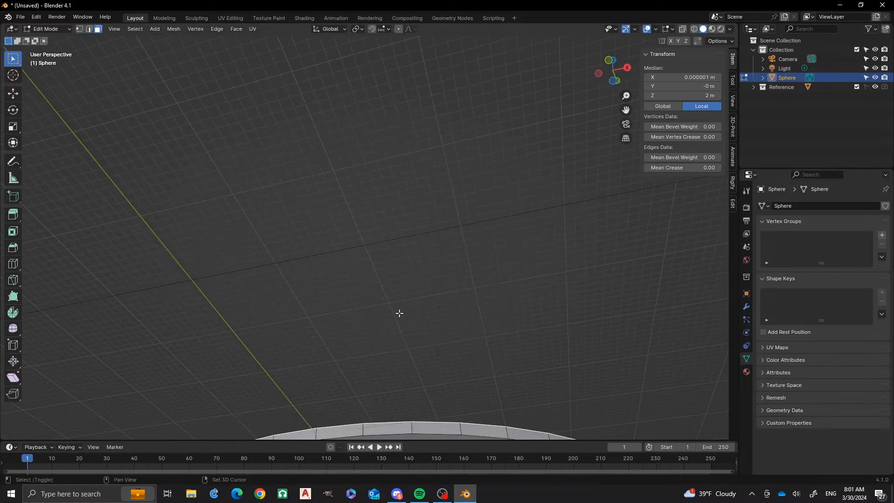
{"action": "middle_click_drag", "start_coordinate": [399, 313], "coordinate": [380, 248], "text": "shift"}
{"action": "left_click", "coordinate": [391, 339]}
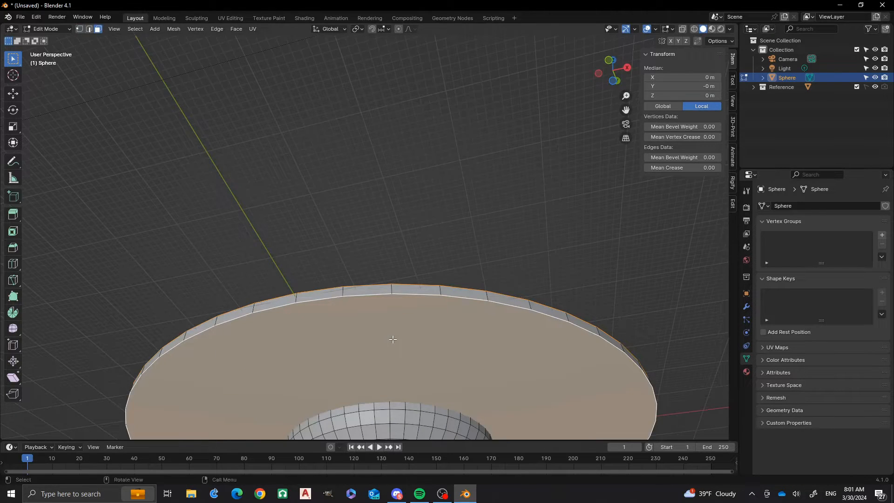
{"action": "key", "text": "x"}
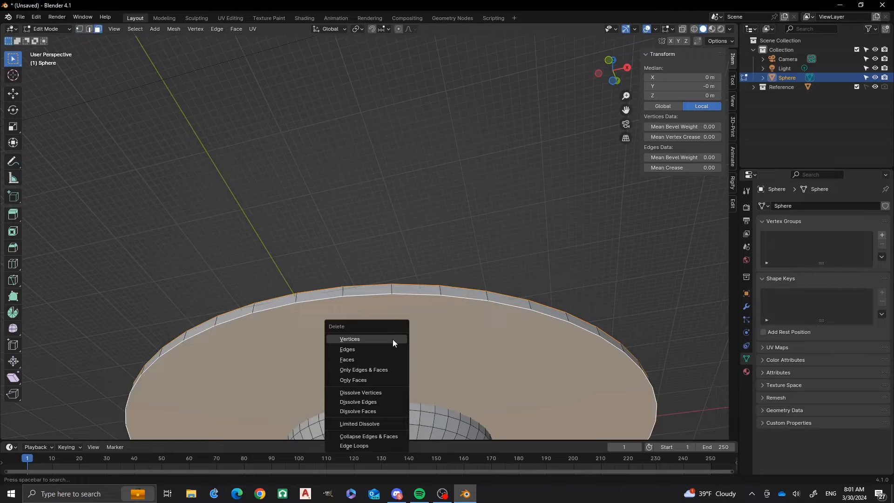
{"action": "left_click", "coordinate": [357, 361]}
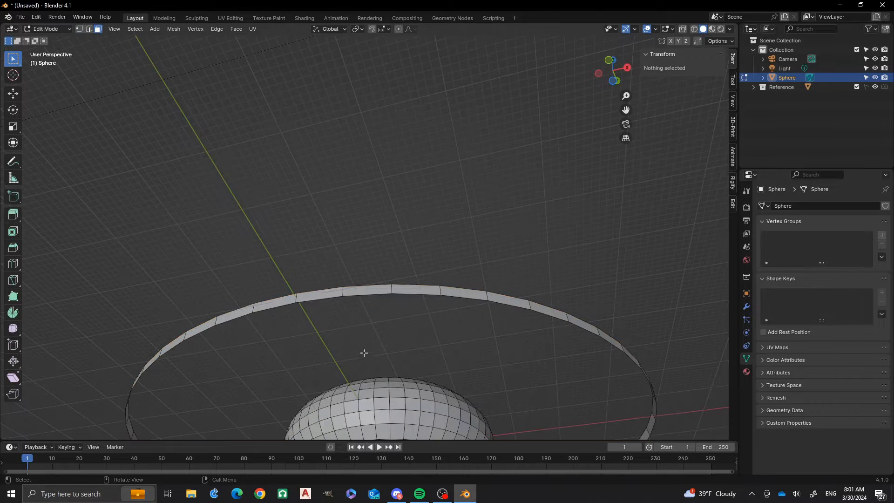
Bridge the rim's upper and lower edge loops with the sphere's nearest edge loops above and below its equator
{"action": "mouse_move", "coordinate": [385, 230]}
{"action": "middle_mouse_down"}
{"action": "mouse_move", "coordinate": [379, 213]}
{"action": "mouse_move", "coordinate": [386, 275]}
{"action": "mouse_move", "coordinate": [393, 245]}
{"action": "middle_mouse_up"}
{"action": "scroll", "coordinate": [308, 291], "scroll_direction": "up", "scroll_amount": 2}
{"action": "scroll", "coordinate": [308, 291], "scroll_direction": "up", "scroll_amount": 2}
{"action": "middle_click_drag", "start_coordinate": [376, 329], "coordinate": [405, 203], "text": "shift"}
{"action": "scroll", "coordinate": [410, 207], "scroll_direction": "up", "scroll_amount": 2}
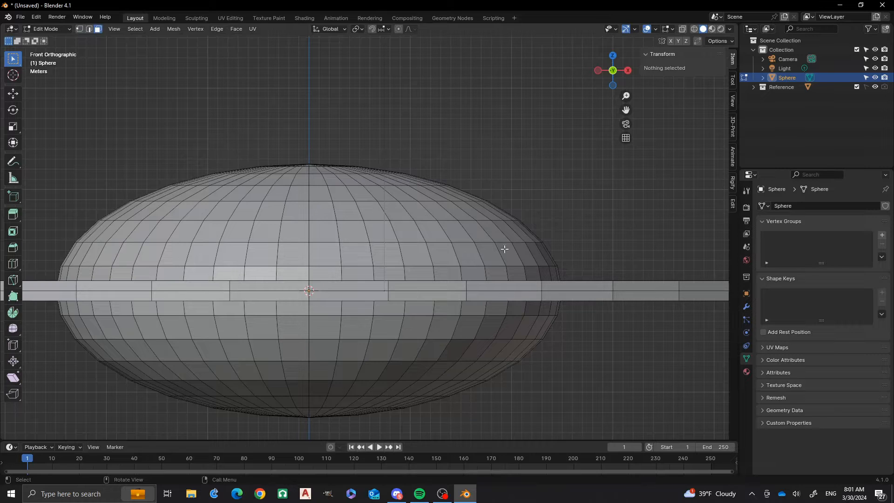
{"action": "middle_click_drag", "start_coordinate": [451, 190], "coordinate": [450, 192]}
{"action": "right_click", "coordinate": [451, 192]}
{"action": "key", "text": "2"}
{"action": "left_click", "coordinate": [417, 282], "text": "alt"}
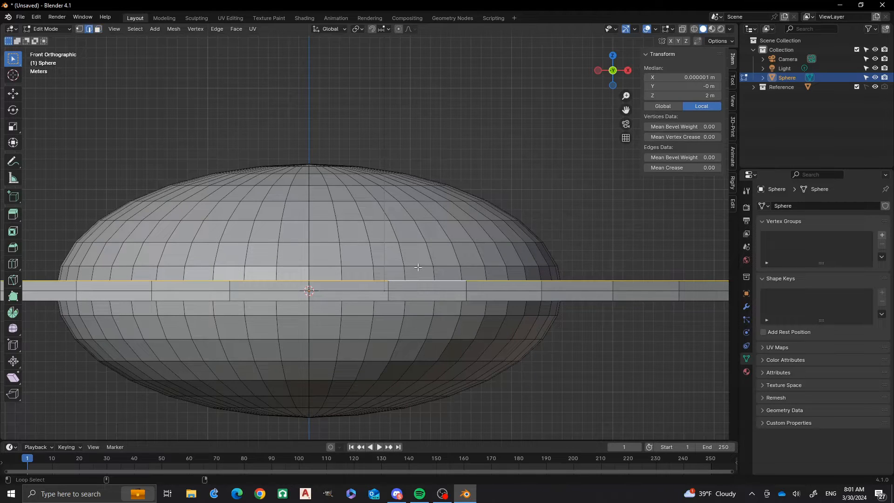
{"action": "left_click", "coordinate": [418, 267], "text": "alt+shift"}
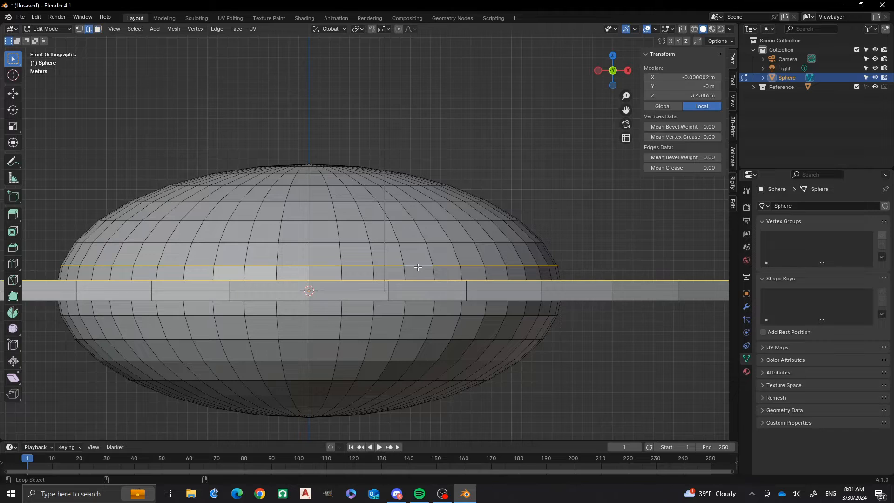
{"action": "left_click", "coordinate": [418, 300], "text": "alt+shift"}
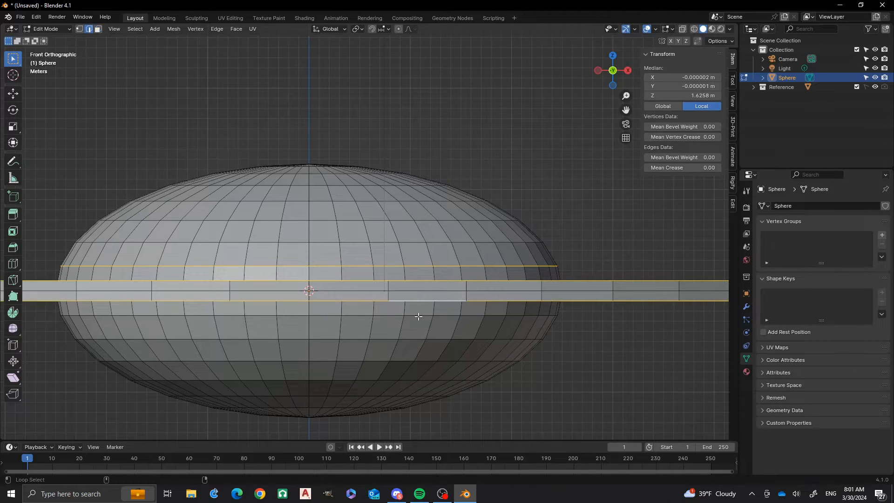
{"action": "left_click", "coordinate": [418, 316], "text": "alt+shift"}
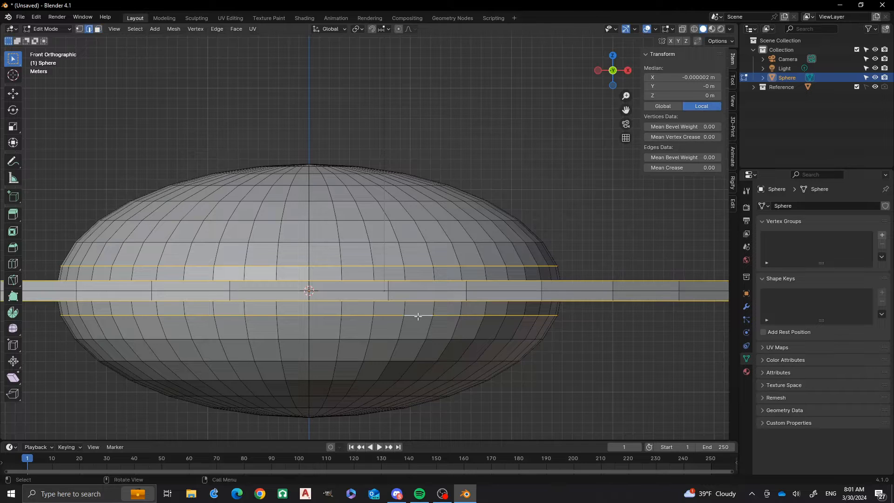
{"action": "key", "text": "ctrl+e"}
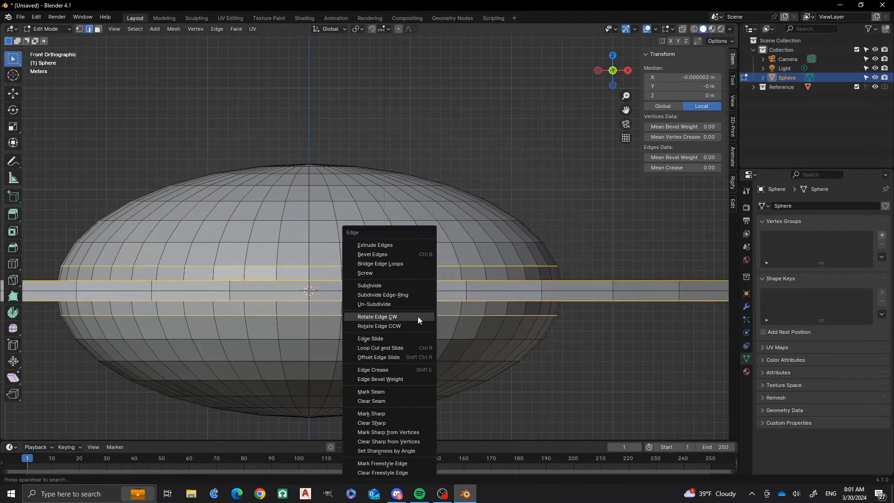
{"action": "left_click", "coordinate": [399, 264]}
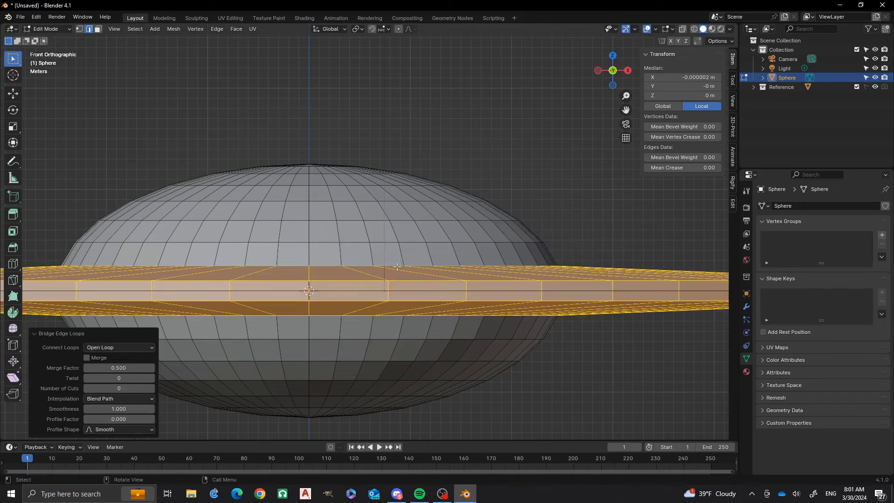
{"action": "middle_click_drag", "start_coordinate": [363, 220], "coordinate": [358, 259]}
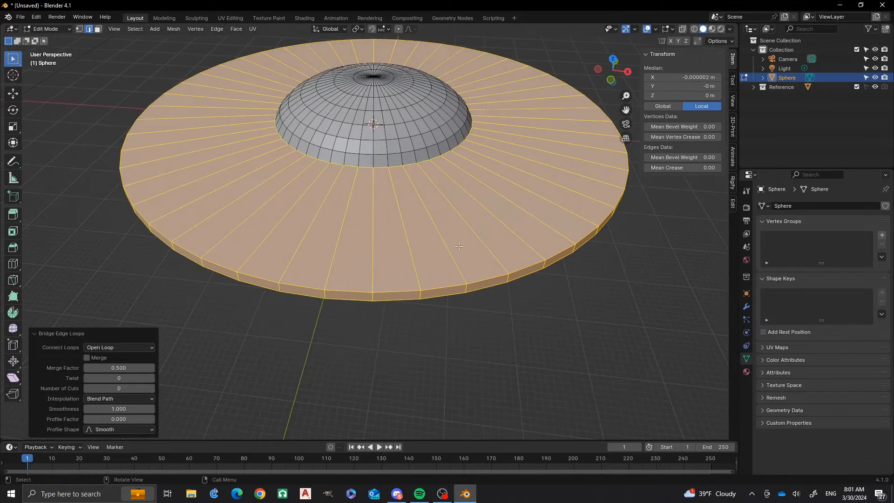
Switch the viewport to wireframe shading and frame the sphere's interior where it meets the bridged disc
{"action": "middle_click_drag", "start_coordinate": [458, 245], "coordinate": [432, 238]}
{"action": "scroll", "coordinate": [430, 148], "scroll_direction": "up", "scroll_amount": 3}
{"action": "middle_click_drag", "start_coordinate": [430, 148], "coordinate": [363, 184], "text": "shift"}
{"action": "scroll", "coordinate": [363, 204], "scroll_direction": "up", "scroll_amount": 3}
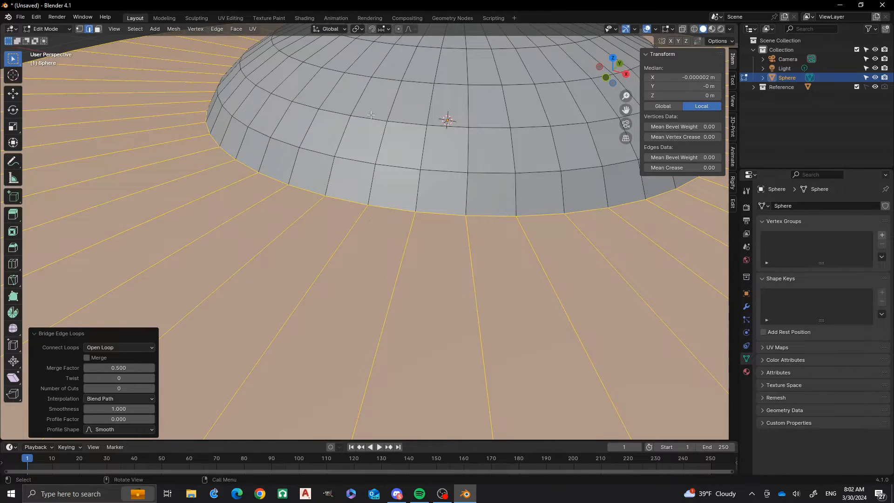
{"action": "key", "text": "z"}
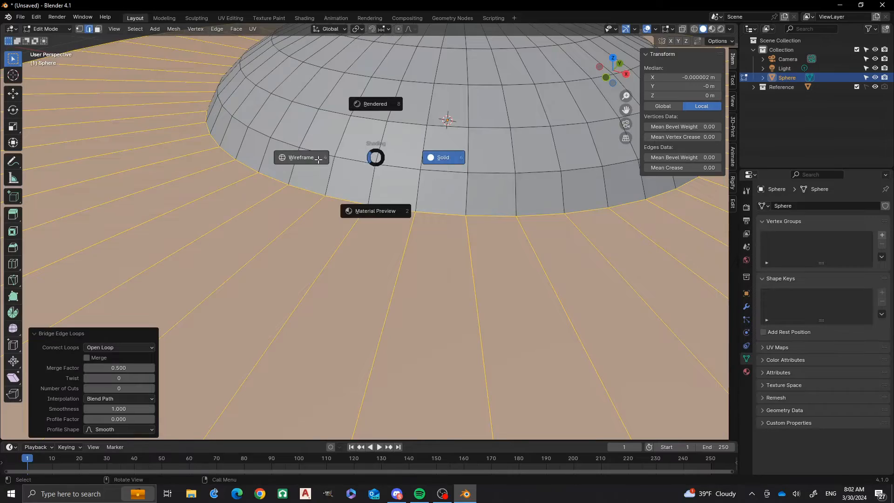
{"action": "left_click", "coordinate": [317, 158]}
{"action": "middle_click_drag", "start_coordinate": [408, 247], "coordinate": [326, 142]}
{"action": "middle_click_drag", "start_coordinate": [403, 231], "coordinate": [319, 178], "text": "shift"}
{"action": "scroll", "coordinate": [353, 234], "scroll_direction": "up", "scroll_amount": 1}
{"action": "middle_click_drag", "start_coordinate": [350, 269], "coordinate": [305, 257]}
{"action": "middle_click_drag", "start_coordinate": [396, 272], "coordinate": [201, 199], "text": "shift"}
{"action": "middle_click_drag", "start_coordinate": [373, 263], "coordinate": [207, 262], "text": "shift"}
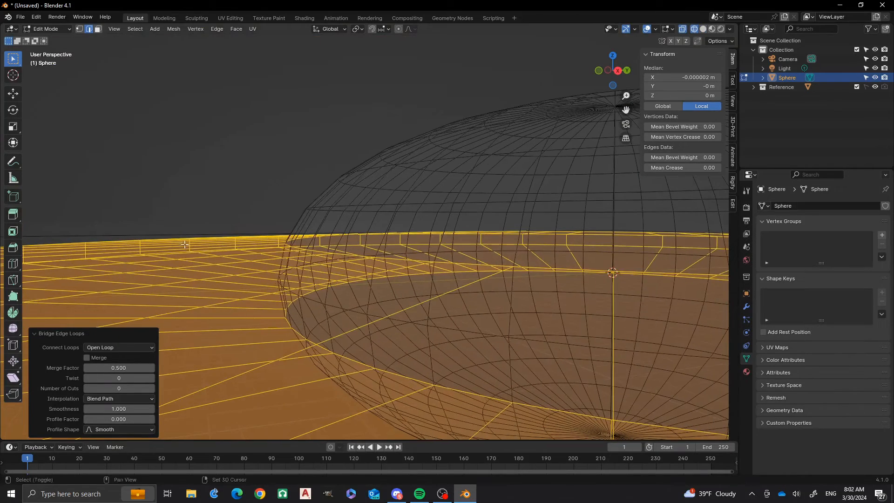
Delete the vertices of the sphere's hidden equator loop and return the viewport to solid shading
{"action": "left_click", "coordinate": [330, 305], "text": "alt"}
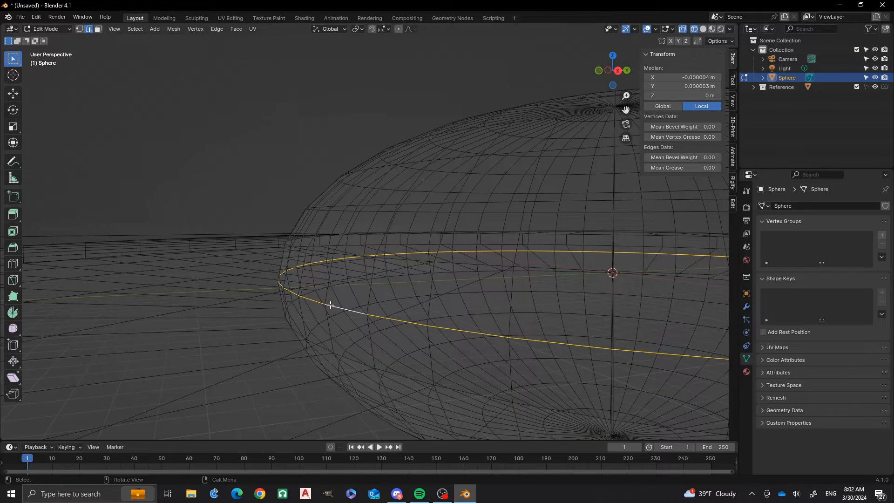
{"action": "key", "text": "x"}
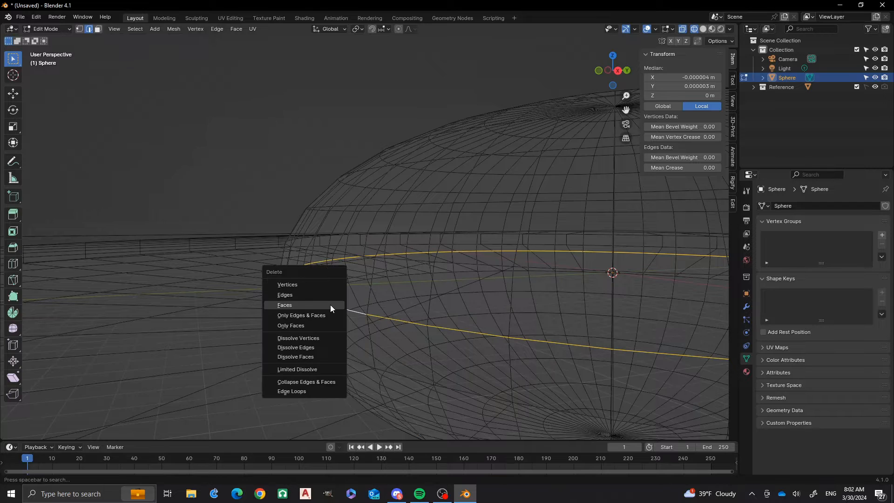
{"action": "left_click", "coordinate": [303, 285]}
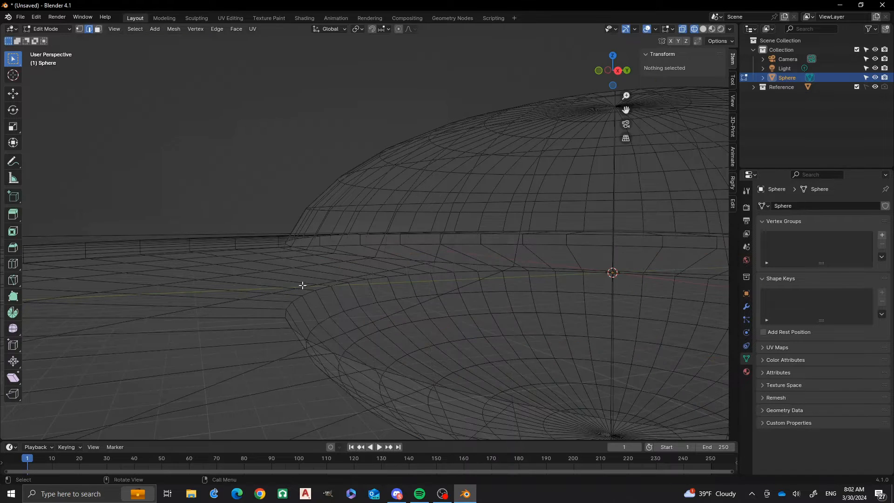
{"action": "middle_click_drag", "start_coordinate": [303, 285], "coordinate": [310, 254]}
{"action": "key", "text": "z"}
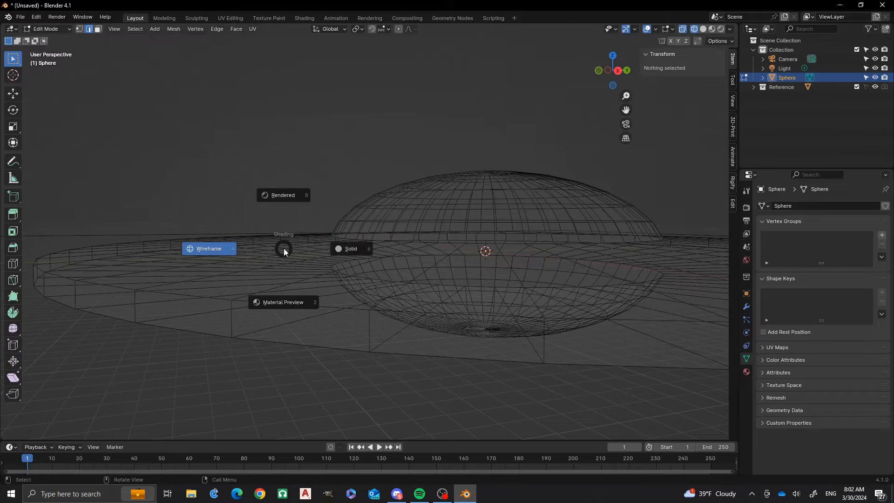
{"action": "left_click", "coordinate": [356, 252]}
{"action": "middle_click_drag", "start_coordinate": [250, 220], "coordinate": [307, 258]}
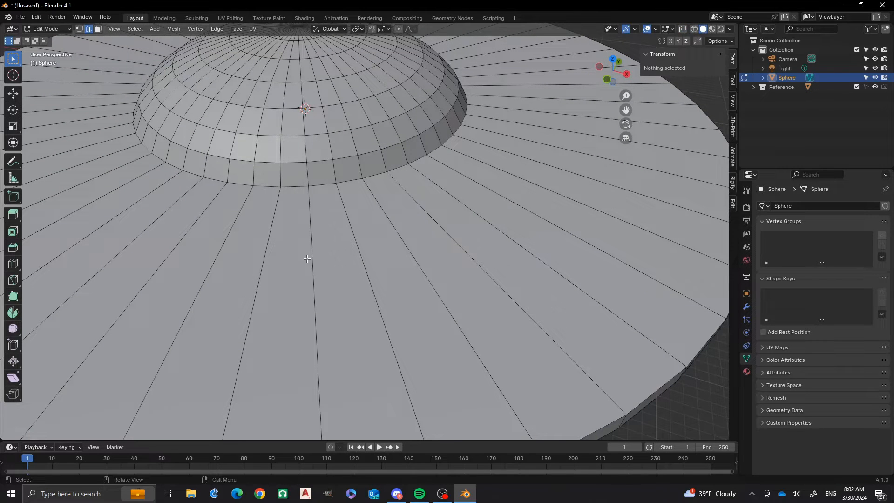
Add two evenly spaced, unslid loop cuts around the disc's upper surface in top view
{"action": "scroll", "coordinate": [313, 224], "scroll_direction": "down", "scroll_amount": 2}
{"action": "middle_click_drag", "start_coordinate": [285, 204], "coordinate": [305, 263]}
{"action": "key", "text": "KP_7"}
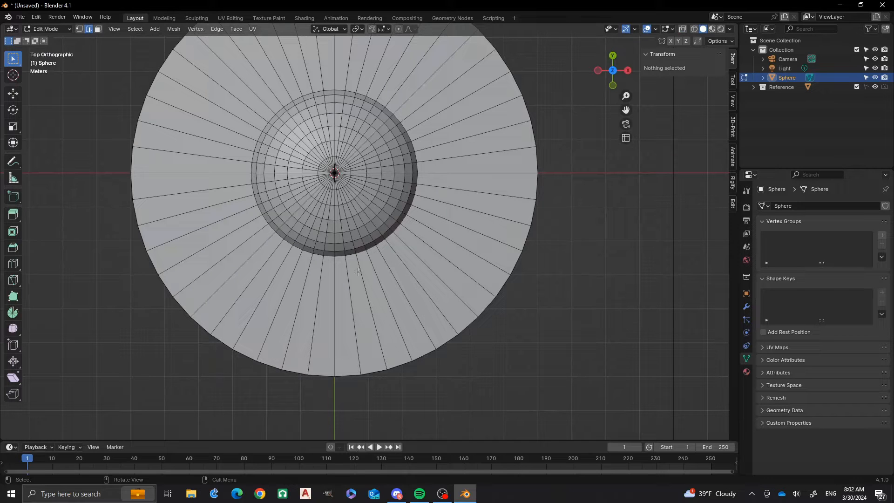
{"action": "key", "text": "ctrl+r"}
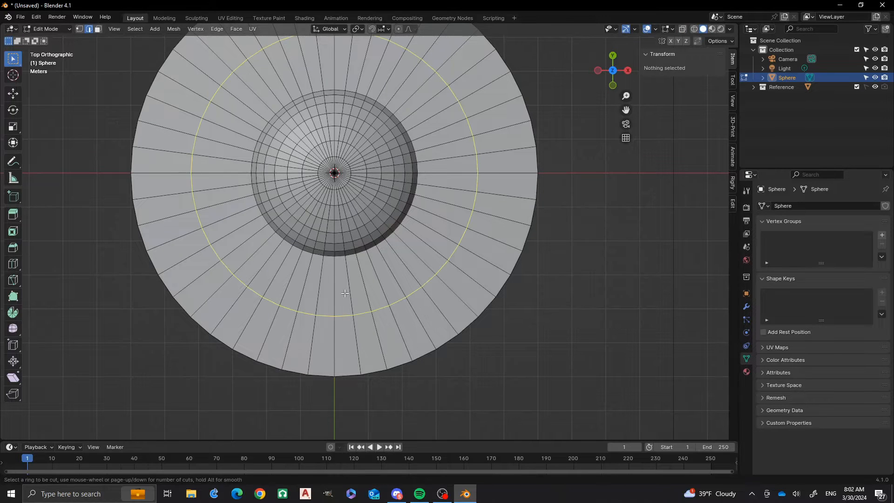
{"action": "scroll", "coordinate": [345, 293], "scroll_direction": "up", "scroll_amount": 1}
{"action": "left_click", "coordinate": [345, 293]}
{"action": "right_click", "coordinate": [345, 293]}
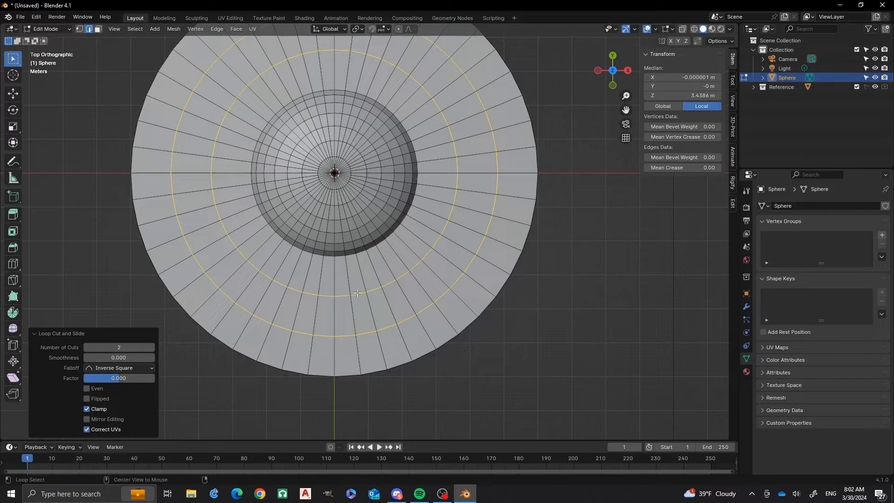
Scale the inner of the two new edge loops to about 0.726 so it sits just outside the dome's base
{"action": "left_click", "coordinate": [357, 292], "text": "alt"}
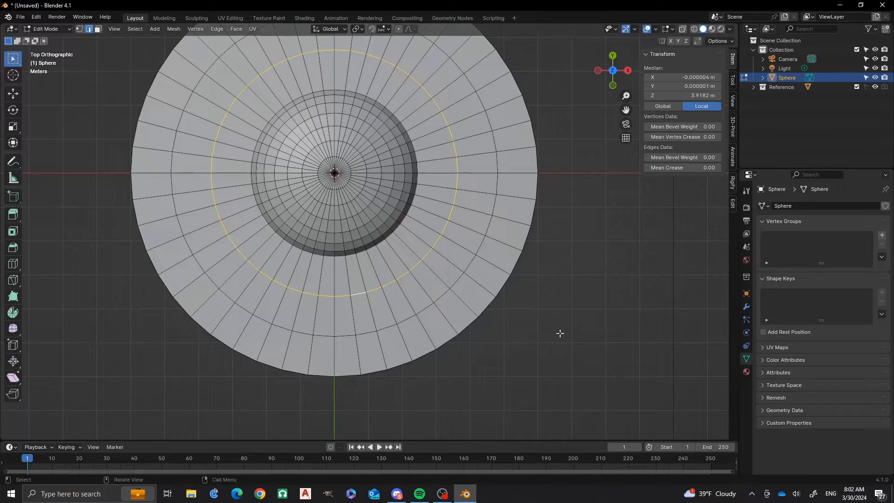
{"action": "key", "text": "s"}
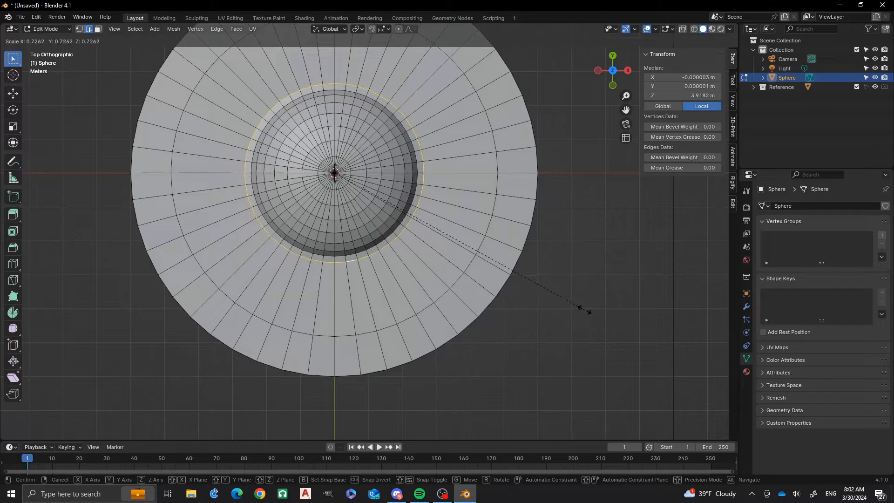
{"action": "left_click", "coordinate": [585, 309]}
Try raising the loop around the dome's base by about 0.34 m along Z, and undo the move
{"action": "middle_click_drag", "start_coordinate": [365, 320], "coordinate": [362, 218]}
{"action": "scroll", "coordinate": [354, 216], "scroll_direction": "up", "scroll_amount": 4}
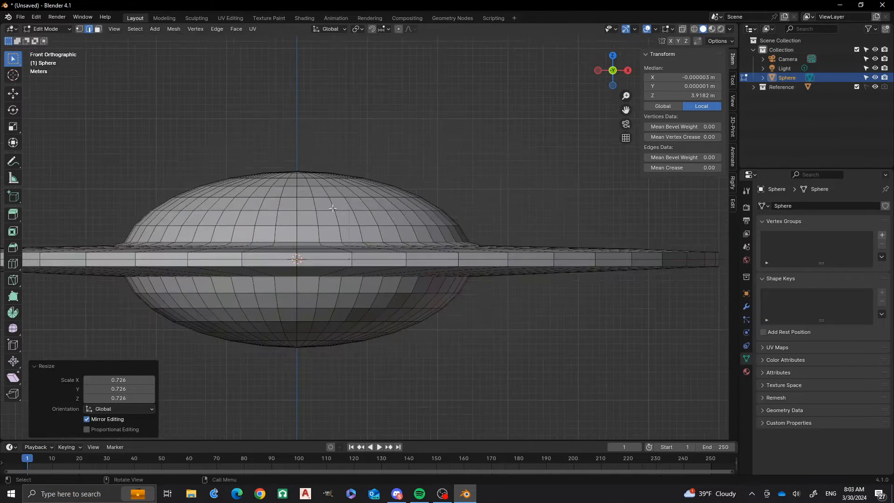
{"action": "scroll", "coordinate": [434, 247], "scroll_direction": "up", "scroll_amount": 2}
{"action": "scroll", "coordinate": [566, 239], "scroll_direction": "up", "scroll_amount": 1}
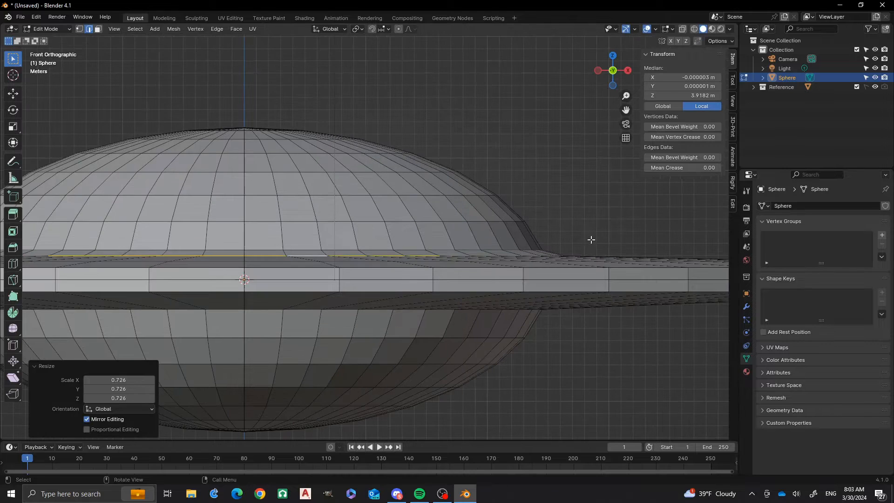
{"action": "key", "text": "g"}
{"action": "key", "text": "z"}
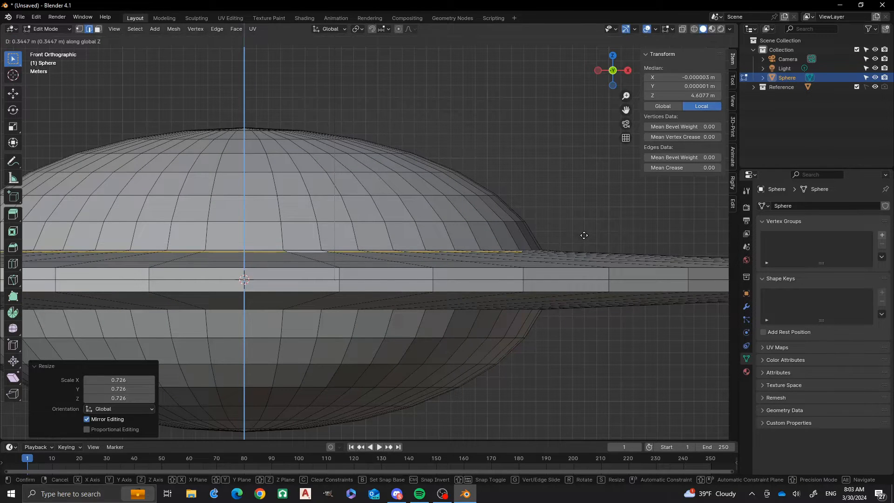
{"action": "left_click", "coordinate": [585, 235]}
{"action": "middle_click_drag", "start_coordinate": [390, 214], "coordinate": [349, 301]}
{"action": "middle_click_drag", "start_coordinate": [368, 335], "coordinate": [383, 331]}
{"action": "key", "text": "ctrl+z"}
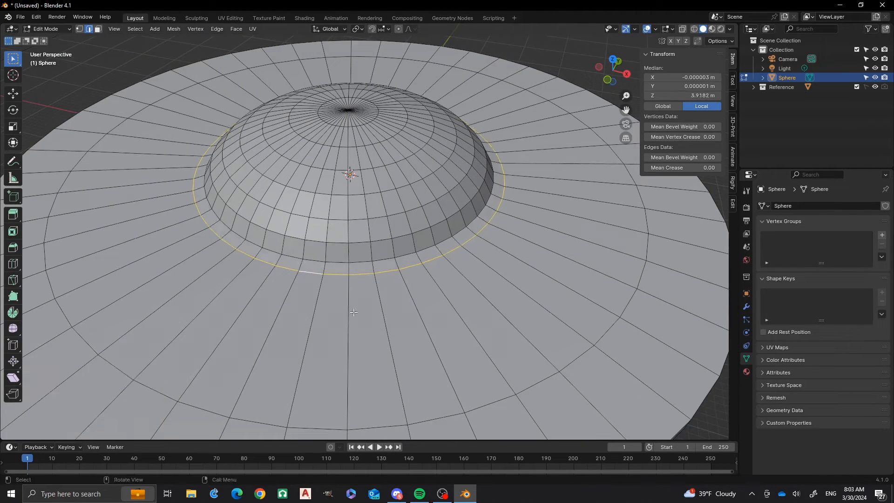
Extrude the edge loop around the dome's base in place with a 0 m offset
{"action": "scroll", "coordinate": [388, 284], "scroll_direction": "up", "scroll_amount": 2}
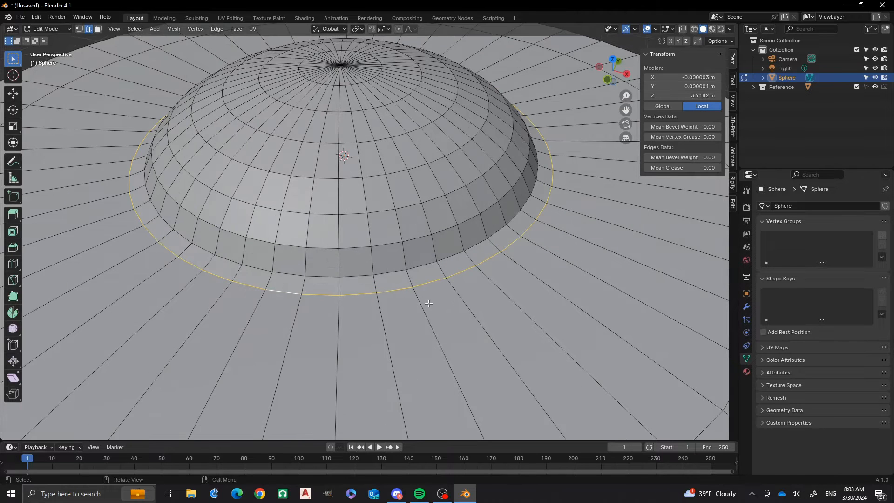
{"action": "key", "text": "g"}
{"action": "key", "text": "z"}
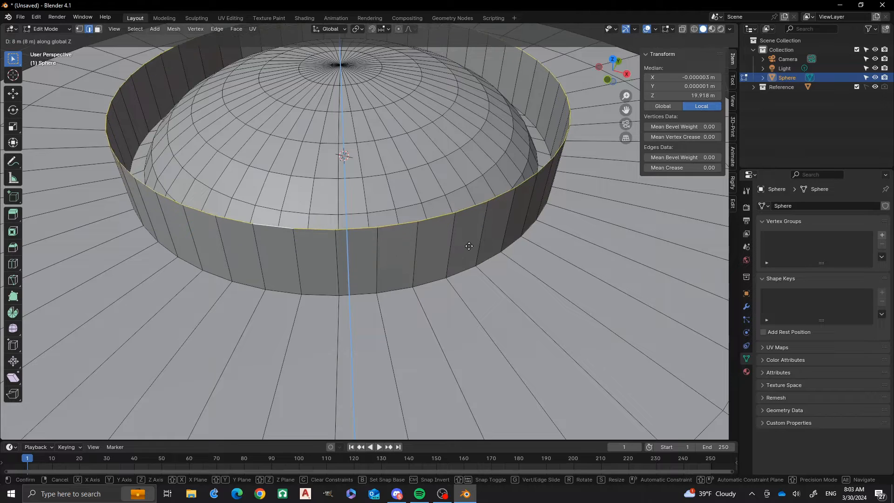
{"action": "right_click", "coordinate": [451, 253]}
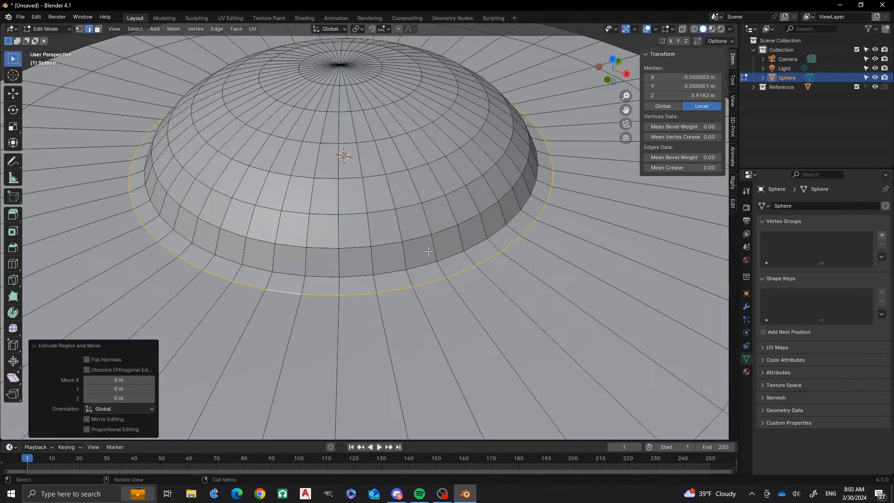
Set snapping to Vertex and raise the extruded loop about 0.48 m along Z to the level of the dome's base vertices
{"action": "left_click", "coordinate": [386, 28]}
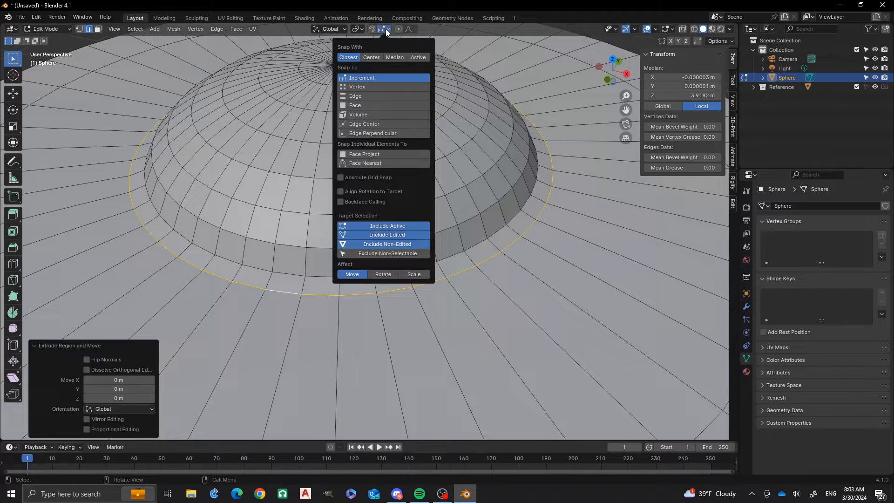
{"action": "left_click", "coordinate": [363, 88]}
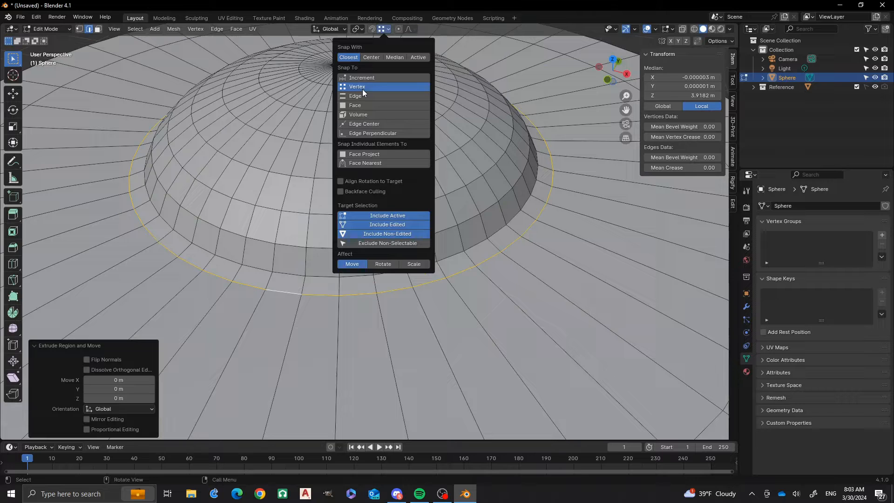
{"action": "left_click", "coordinate": [372, 29]}
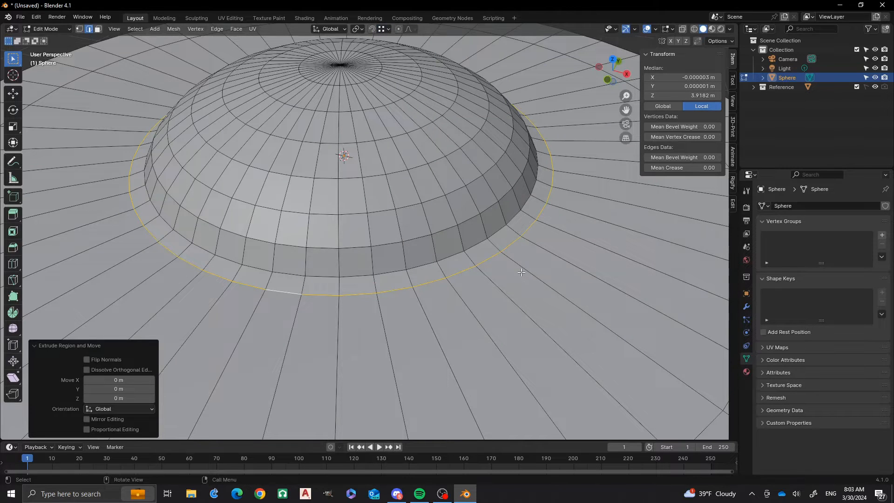
{"action": "key", "text": "e"}
{"action": "key", "text": "z"}
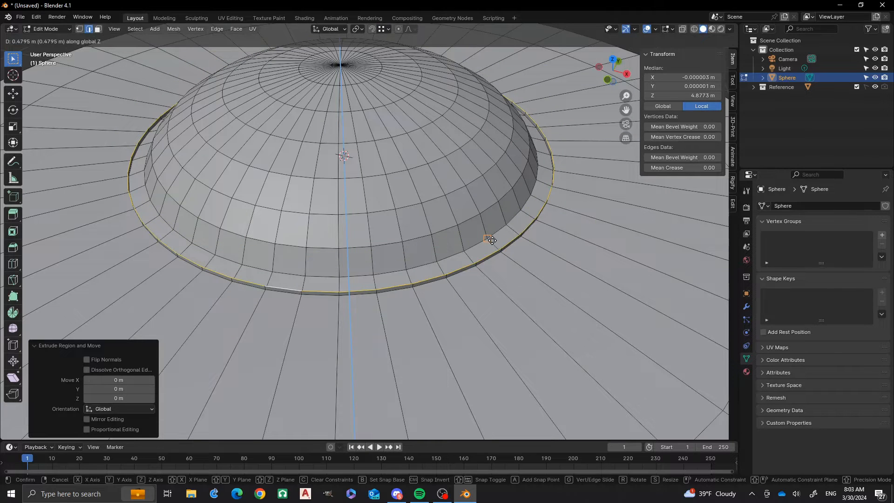
{"action": "left_click", "coordinate": [492, 240]}
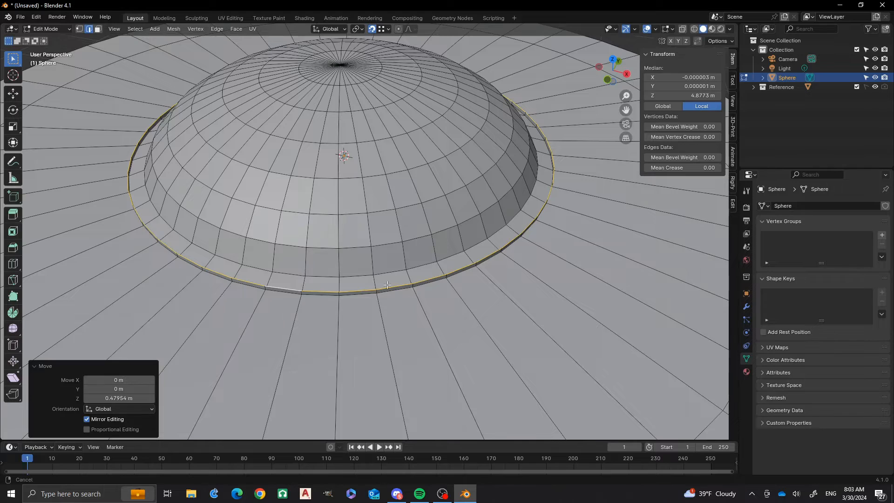
{"action": "middle_click_drag", "start_coordinate": [330, 282], "coordinate": [412, 226], "text": "shift"}
{"action": "scroll", "coordinate": [436, 232], "scroll_direction": "up", "scroll_amount": 2}
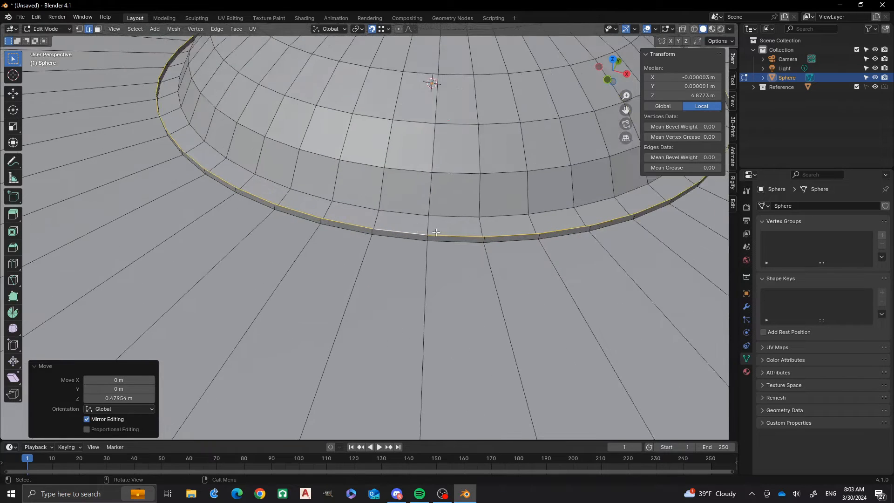
{"action": "middle_click_drag", "start_coordinate": [497, 264], "coordinate": [407, 259]}
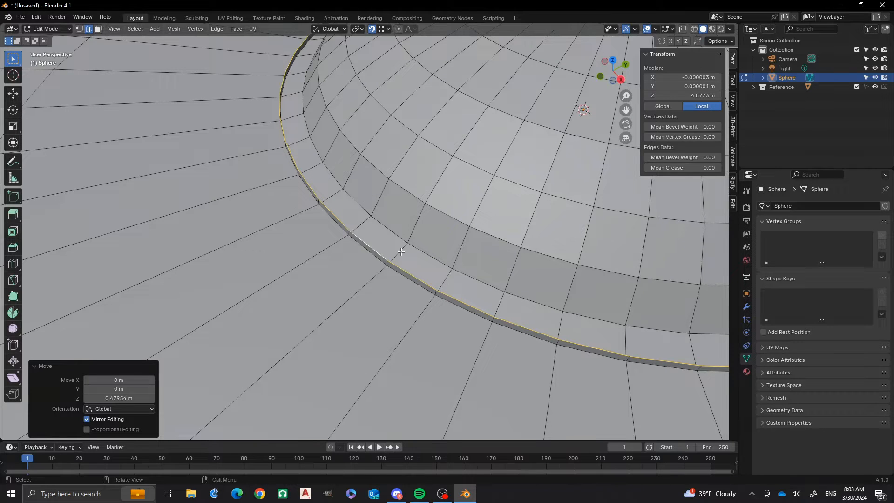
Delete the ring of faces between the dome's base and the raised edge loop around it
{"action": "key", "text": "3"}
{"action": "left_click", "coordinate": [401, 251], "text": "alt"}
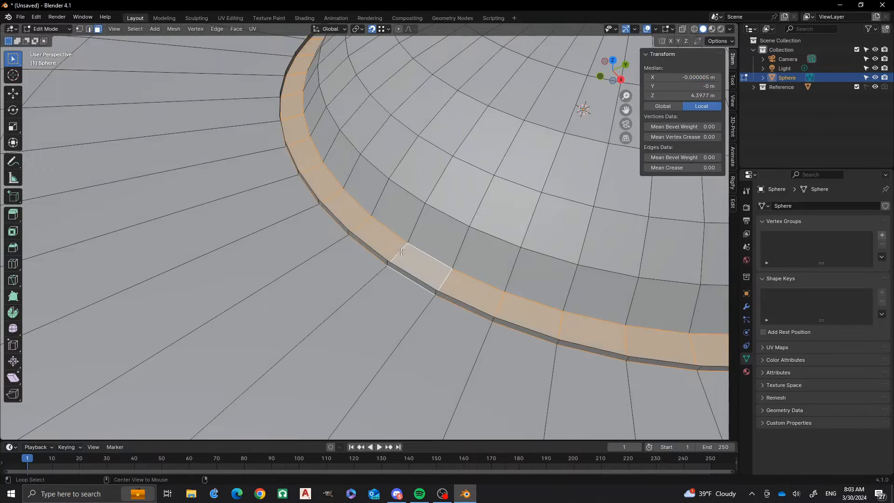
{"action": "key", "text": "x"}
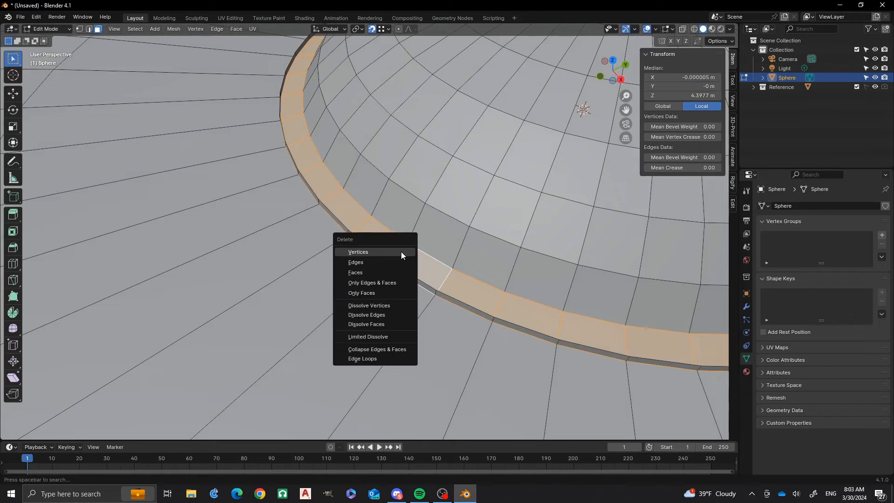
{"action": "left_click", "coordinate": [385, 273]}
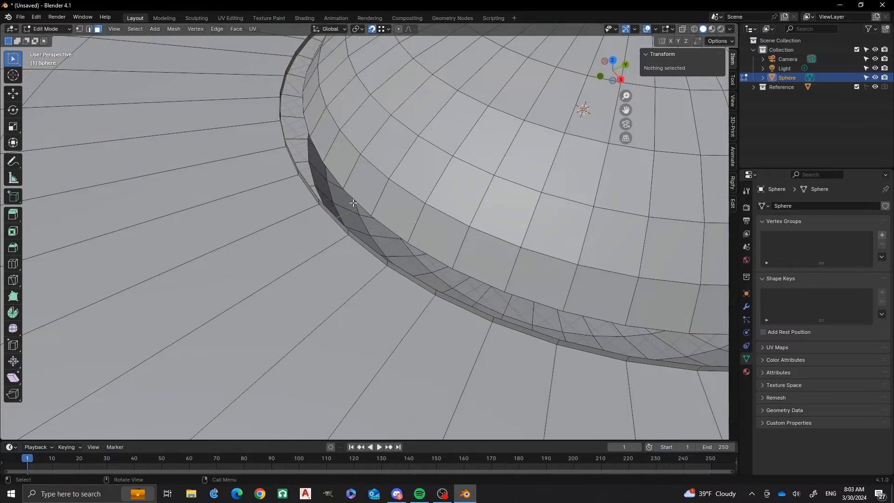
Try bridging the dome's base edge loop to the raised loop around it, and undo the bridge
{"action": "scroll", "coordinate": [353, 203], "scroll_direction": "down", "scroll_amount": 3}
{"action": "middle_click_drag", "start_coordinate": [336, 226], "coordinate": [346, 209]}
{"action": "scroll", "coordinate": [345, 208], "scroll_direction": "up", "scroll_amount": 2}
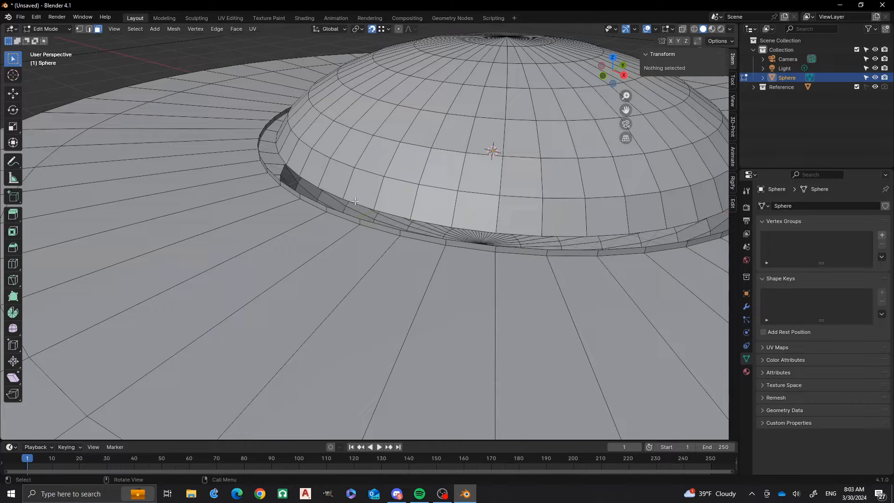
{"action": "key", "text": "2"}
{"action": "left_click", "coordinate": [360, 203], "text": "alt"}
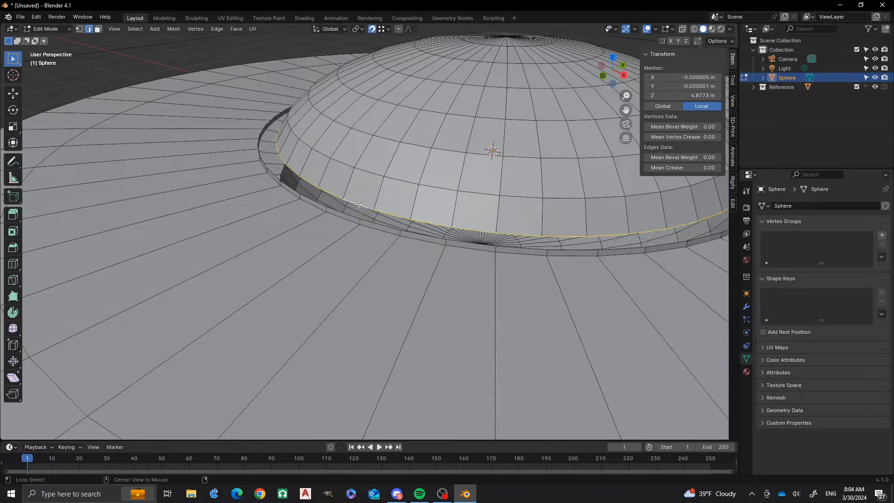
{"action": "left_click", "coordinate": [291, 188], "text": "alt+shift"}
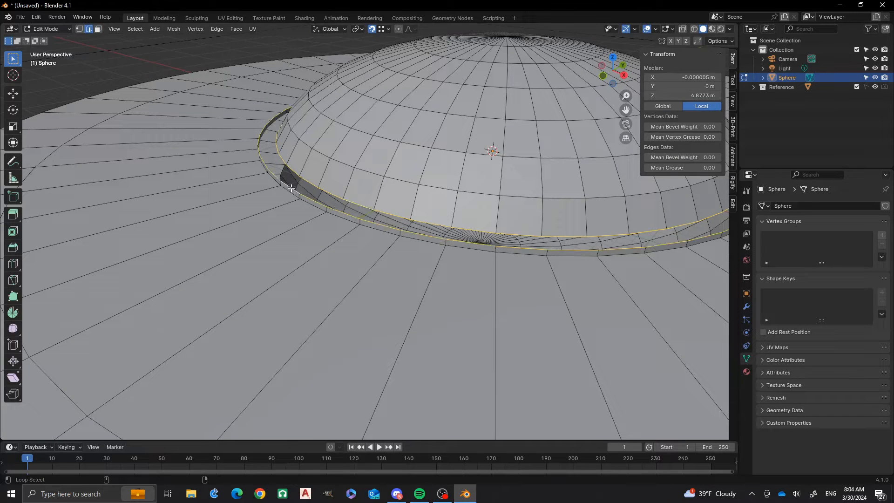
{"action": "key", "text": "ctrl+e"}
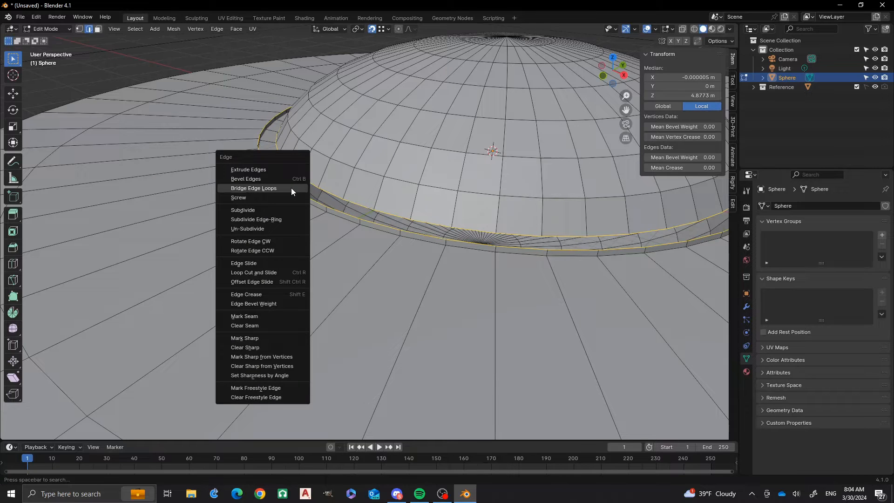
{"action": "left_click", "coordinate": [292, 189]}
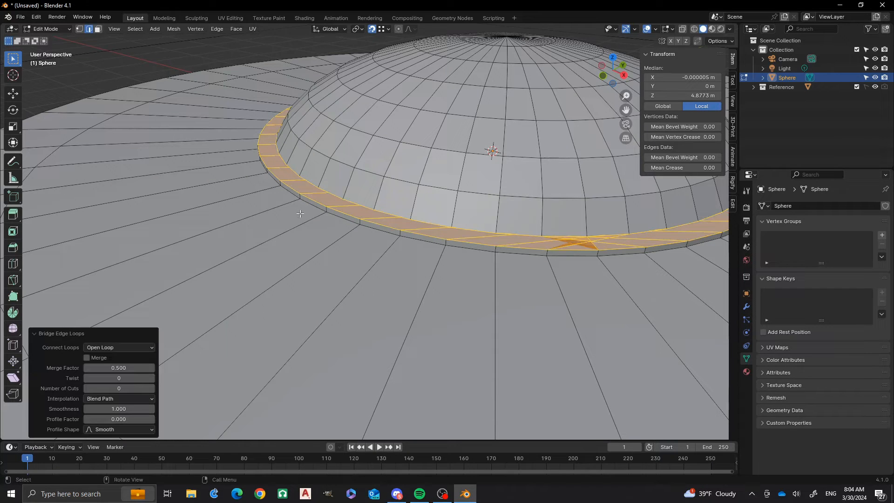
{"action": "key", "text": "ctrl+z"}
Reselect the dome's base loop and the raised loop, try Bridge Edge Loops on them again, and undo it
{"action": "middle_click_drag", "start_coordinate": [490, 237], "coordinate": [548, 255]}
{"action": "scroll", "coordinate": [459, 216], "scroll_direction": "down", "scroll_amount": 3}
{"action": "middle_click_drag", "start_coordinate": [301, 237], "coordinate": [335, 224]}
{"action": "scroll", "coordinate": [298, 228], "scroll_direction": "up", "scroll_amount": 6}
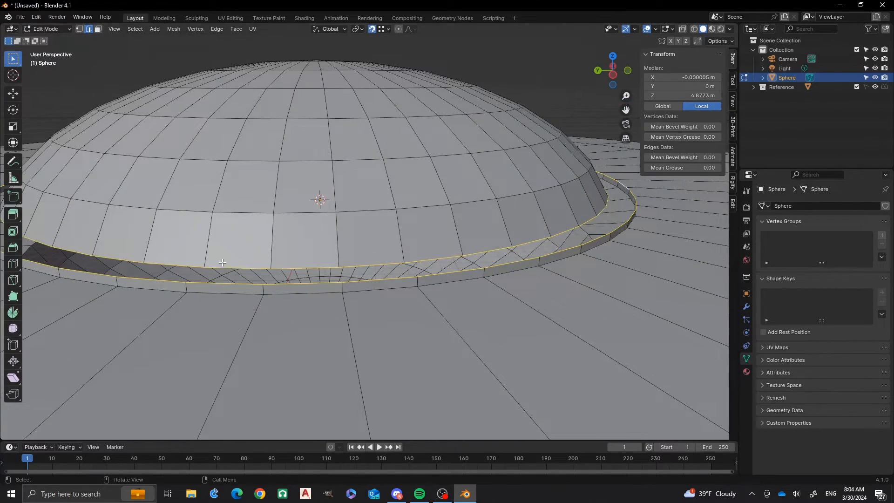
{"action": "left_click", "coordinate": [223, 265], "text": "alt"}
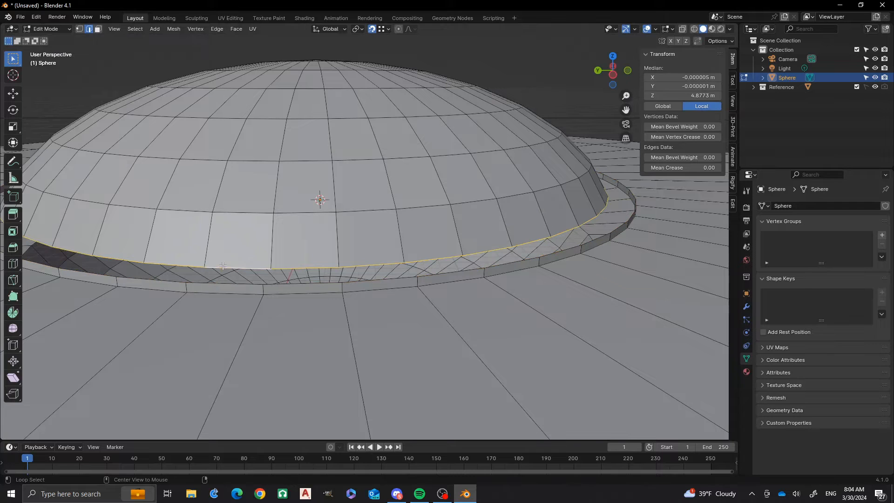
{"action": "left_click", "coordinate": [171, 284], "text": "alt+shift"}
{"action": "key", "text": "ctrl+e"}
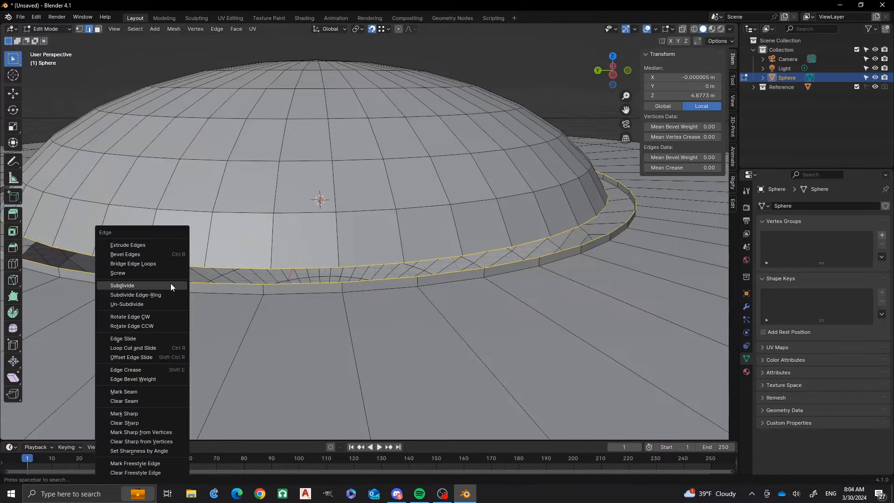
{"action": "left_click", "coordinate": [151, 263]}
{"action": "scroll", "coordinate": [450, 261], "scroll_direction": "down", "scroll_amount": 4}
{"action": "middle_click_drag", "start_coordinate": [450, 261], "coordinate": [324, 283]}
{"action": "scroll", "coordinate": [402, 317], "scroll_direction": "up", "scroll_amount": 2}
{"action": "scroll", "coordinate": [325, 284], "scroll_direction": "up", "scroll_amount": 2}
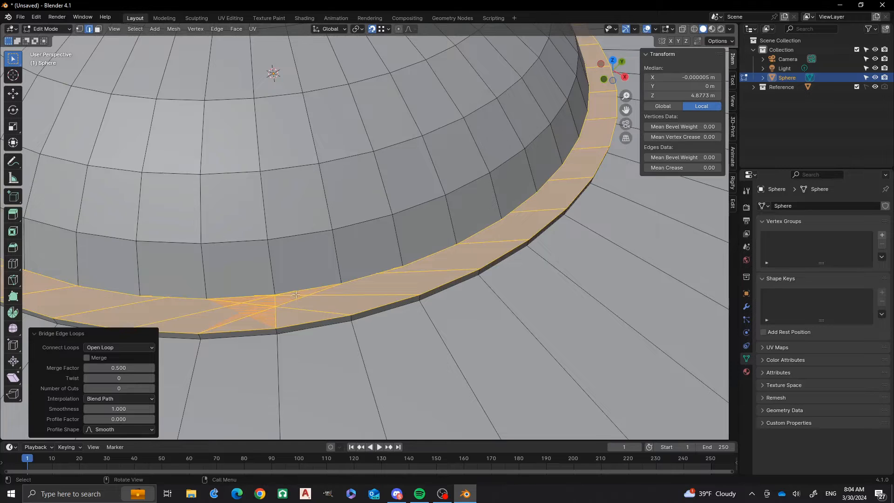
{"action": "middle_click_drag", "start_coordinate": [289, 303], "coordinate": [380, 184], "text": "shift"}
{"action": "scroll", "coordinate": [380, 184], "scroll_direction": "up", "scroll_amount": 3}
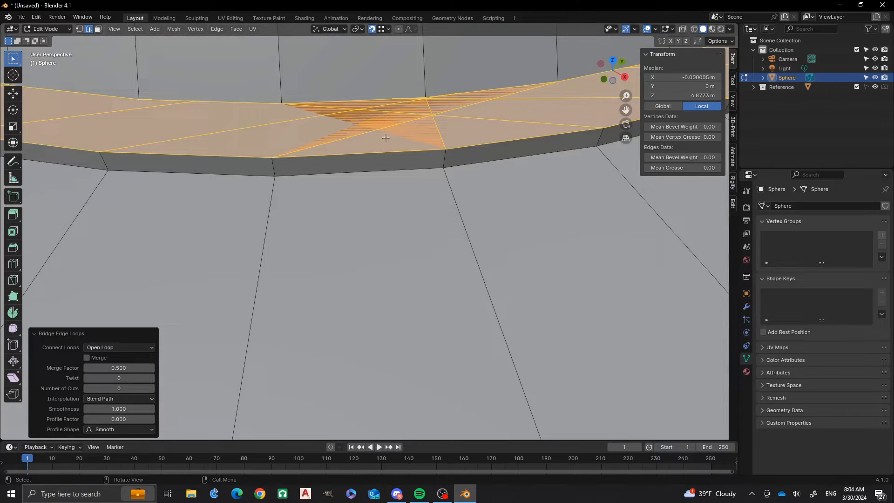
{"action": "key", "text": "alt+a"}
{"action": "middle_click_drag", "start_coordinate": [373, 125], "coordinate": [377, 187]}
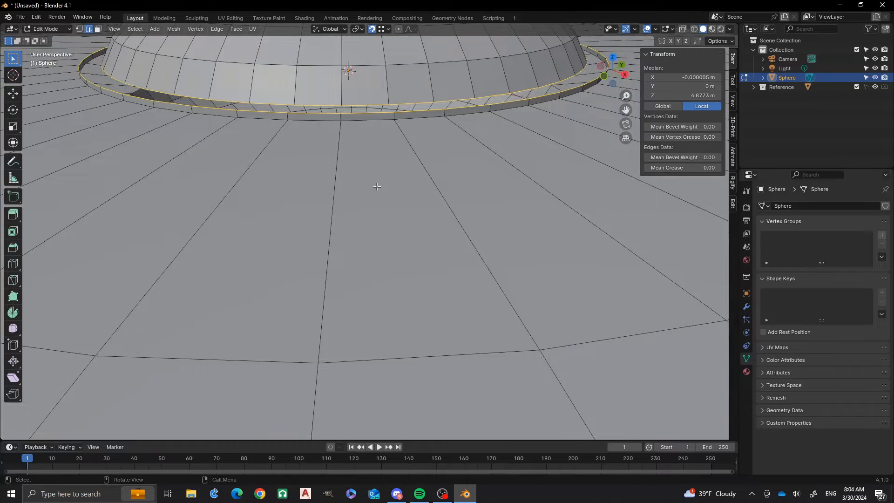
Recalculate the normals of the whole mesh and bridge the raised loop to the dome's base edge loop
{"action": "key", "text": "a"}
{"action": "key", "text": "shift+n"}
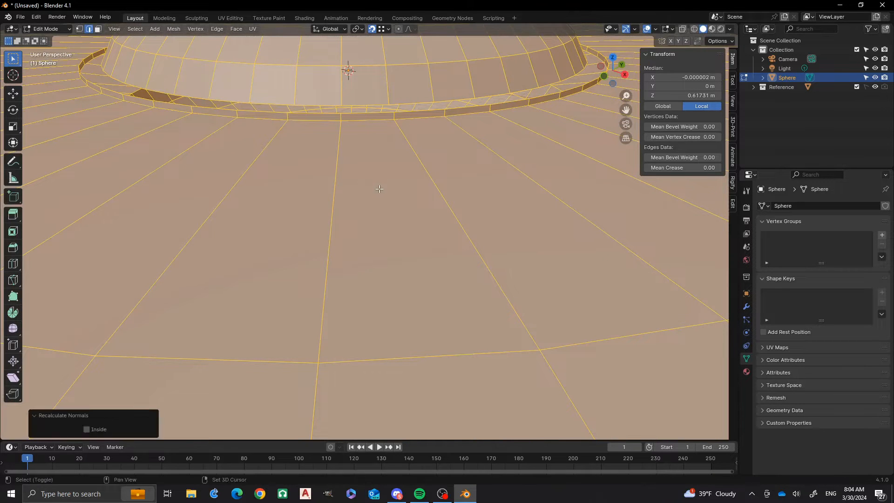
{"action": "left_click", "coordinate": [373, 114], "text": "alt"}
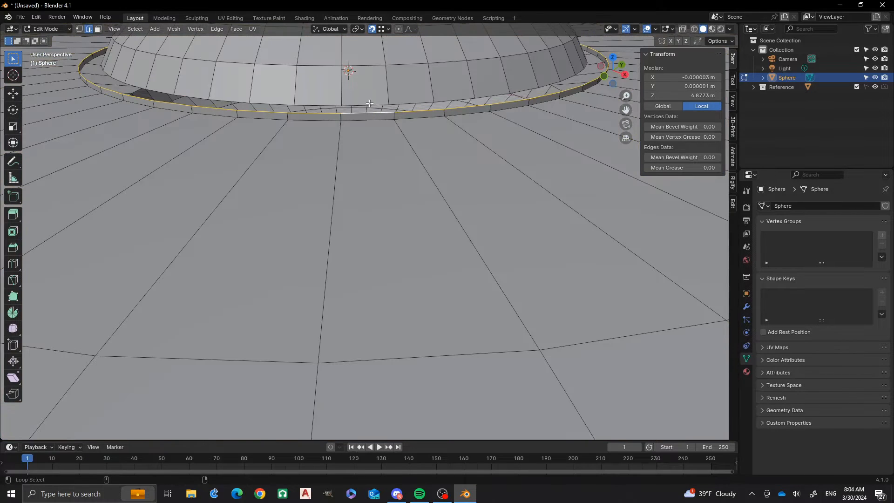
{"action": "left_click", "coordinate": [369, 104], "text": "alt"}
{"action": "key", "text": "ctrl+e"}
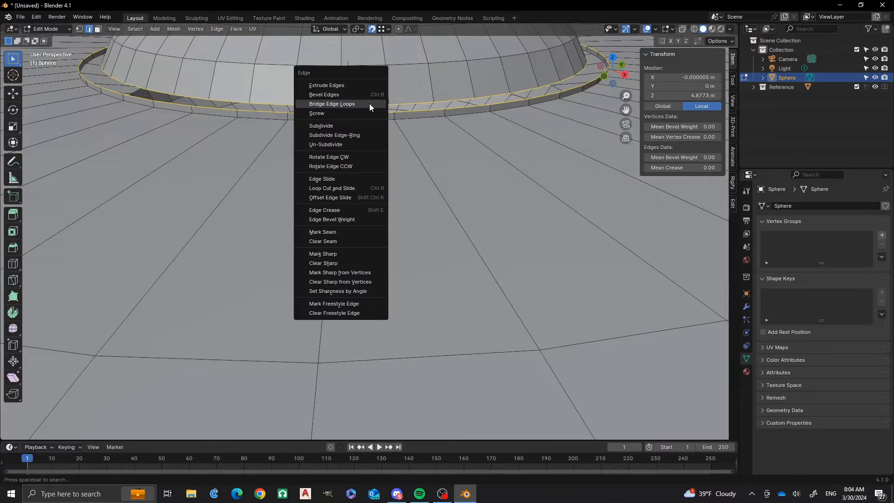
{"action": "left_click", "coordinate": [370, 103]}
Scale the edge loop midway across the rim's upper surface to about 1.197, close to the rim's outer edge
{"action": "scroll", "coordinate": [203, 195], "scroll_direction": "down", "scroll_amount": 3}
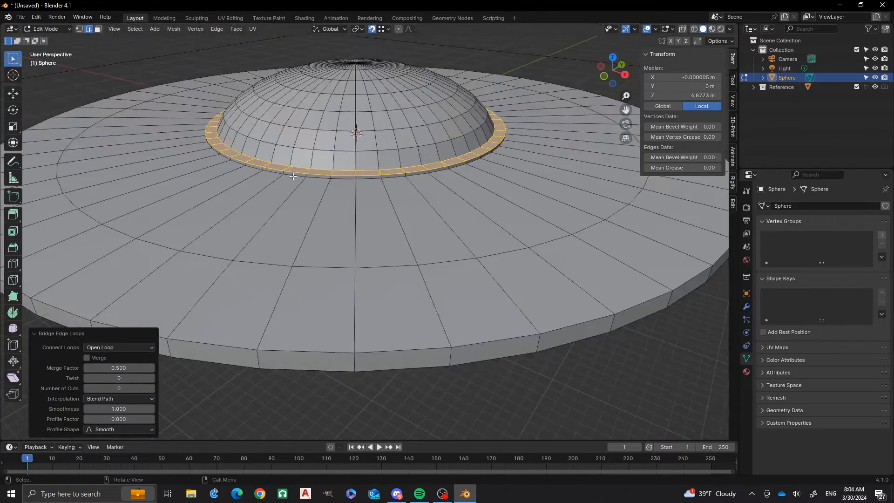
{"action": "middle_click_drag", "start_coordinate": [203, 196], "coordinate": [378, 253]}
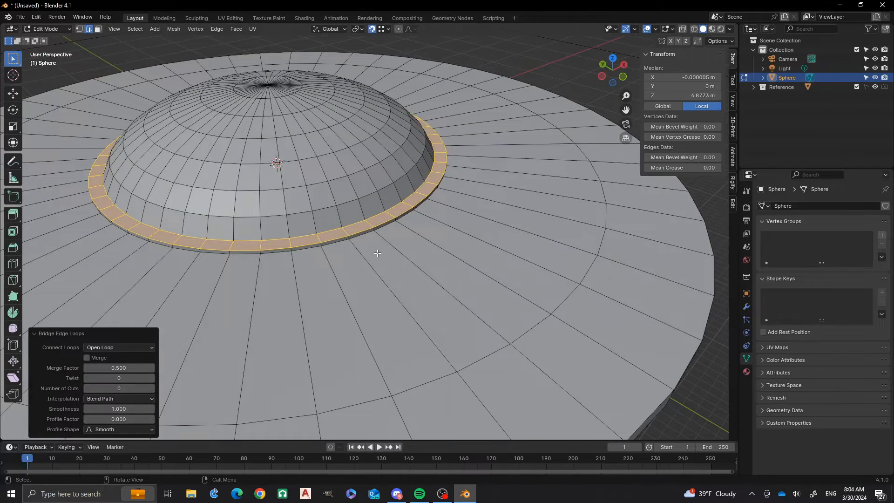
{"action": "scroll", "coordinate": [370, 251], "scroll_direction": "down", "scroll_amount": 3}
{"action": "middle_click_drag", "start_coordinate": [371, 251], "coordinate": [353, 314]}
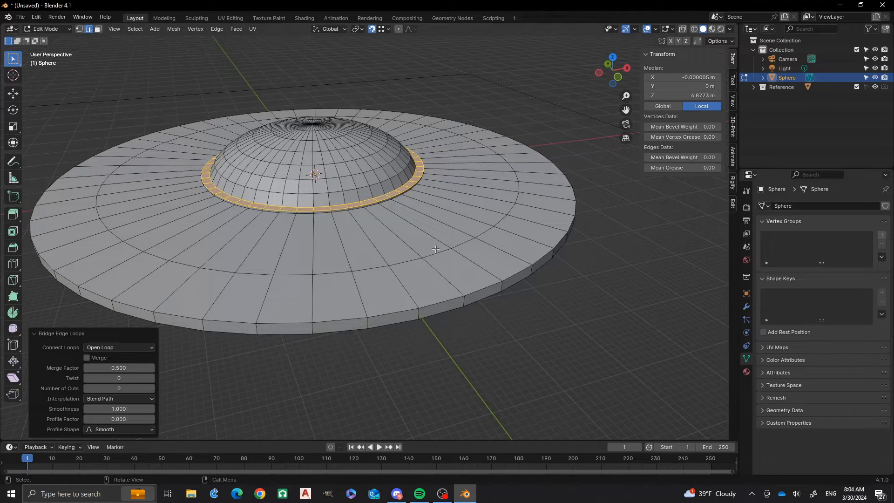
{"action": "middle_click_drag", "start_coordinate": [436, 259], "coordinate": [361, 315]}
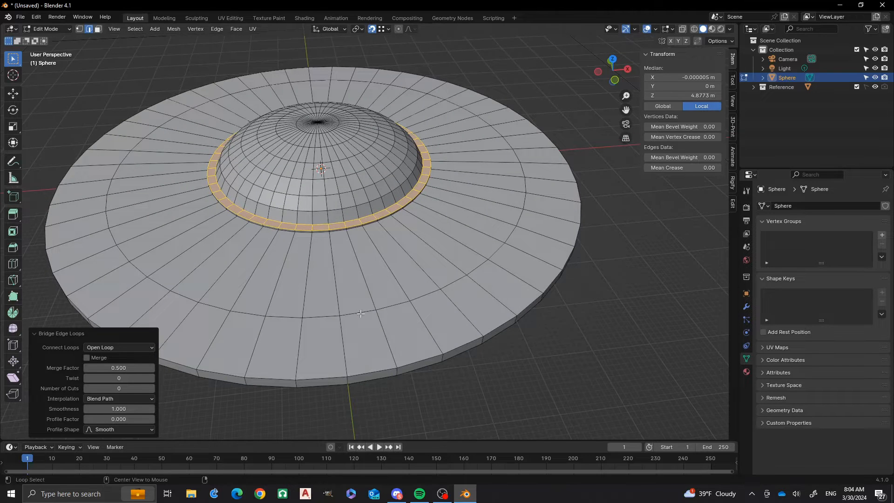
{"action": "left_click", "coordinate": [361, 314], "text": "alt"}
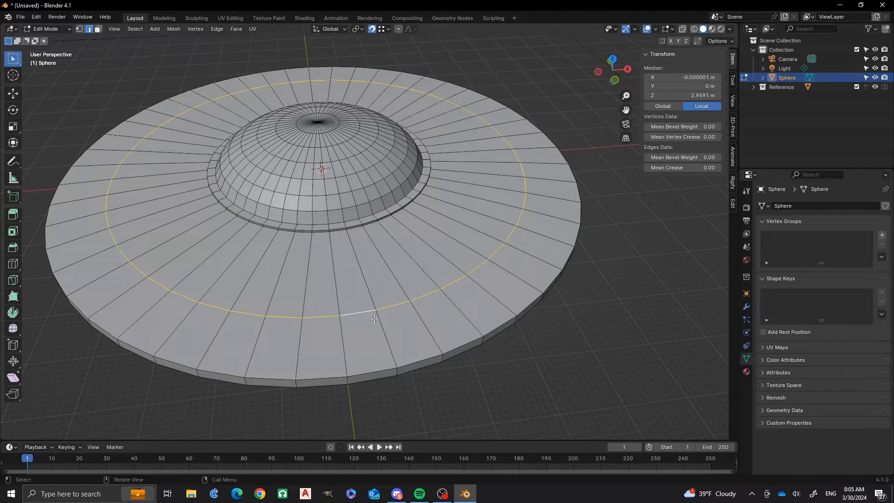
{"action": "middle_click_drag", "start_coordinate": [397, 288], "coordinate": [398, 337]}
{"action": "key", "text": "s"}
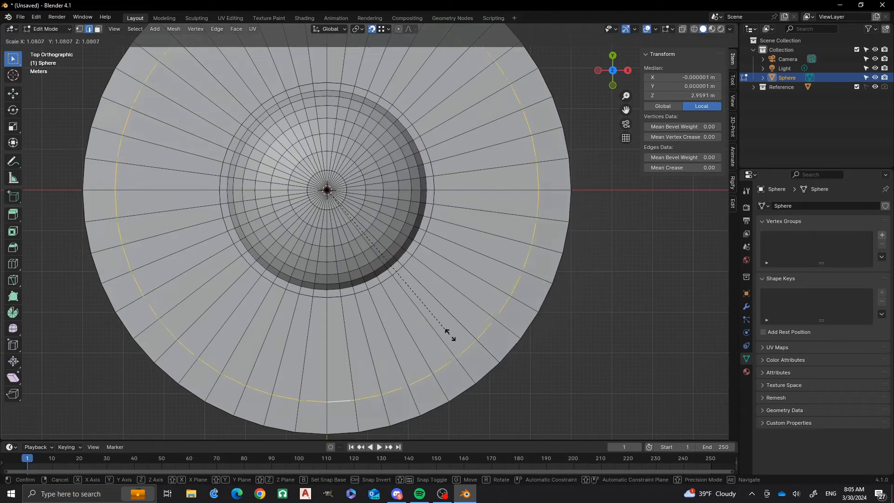
{"action": "left_click", "coordinate": [474, 339]}
Extrude the ring of faces along the rim's upper outer edge upward by about 0.805 m along Z
{"action": "scroll", "coordinate": [372, 317], "scroll_direction": "down", "scroll_amount": 4}
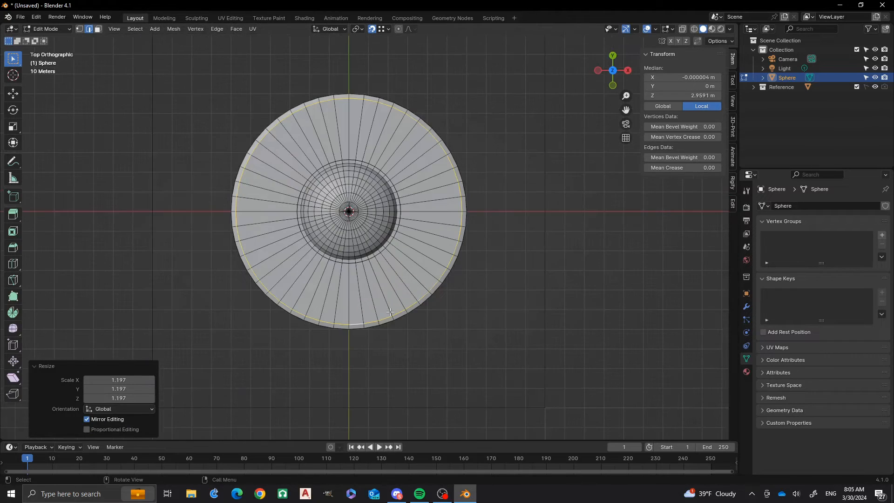
{"action": "middle_click_drag", "start_coordinate": [354, 298], "coordinate": [349, 245]}
{"action": "scroll", "coordinate": [350, 244], "scroll_direction": "up", "scroll_amount": 3}
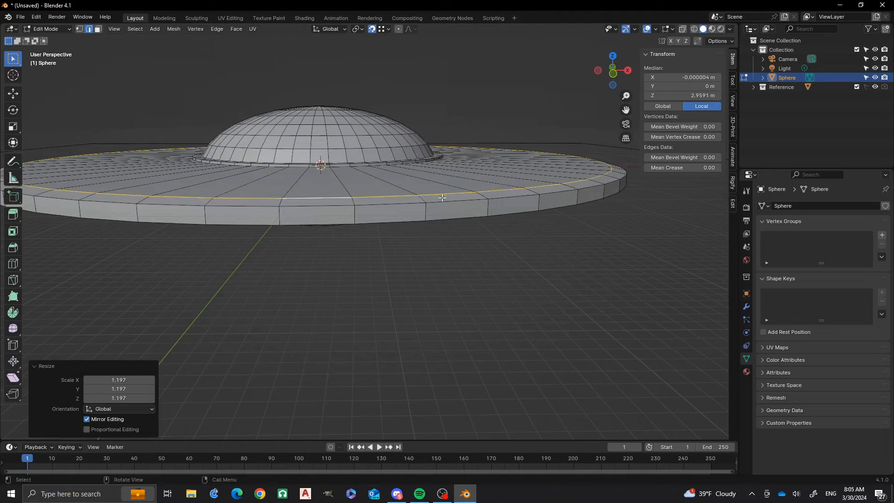
{"action": "left_click", "coordinate": [480, 195], "text": "alt"}
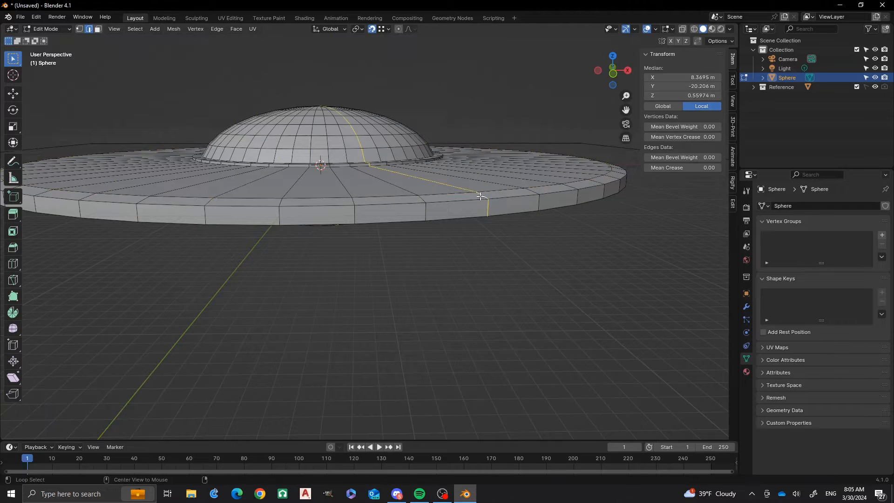
{"action": "key", "text": "alt+a"}
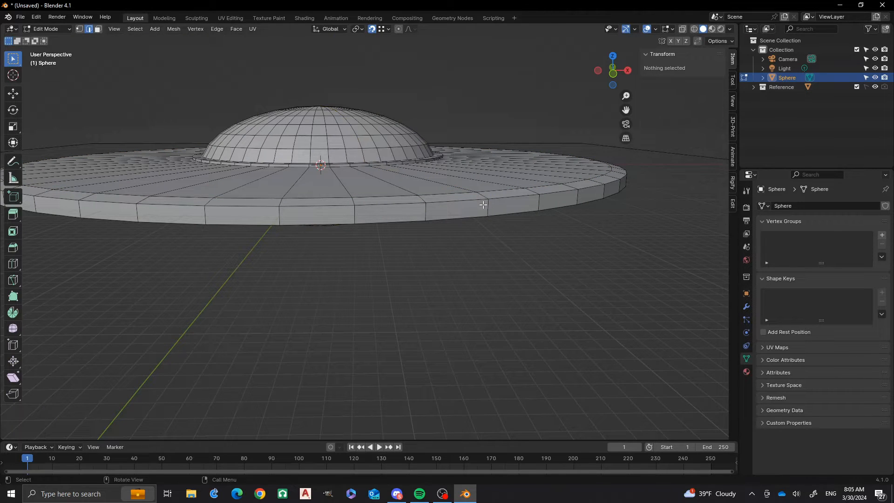
{"action": "key", "text": "3"}
{"action": "left_click", "coordinate": [486, 196], "text": "alt"}
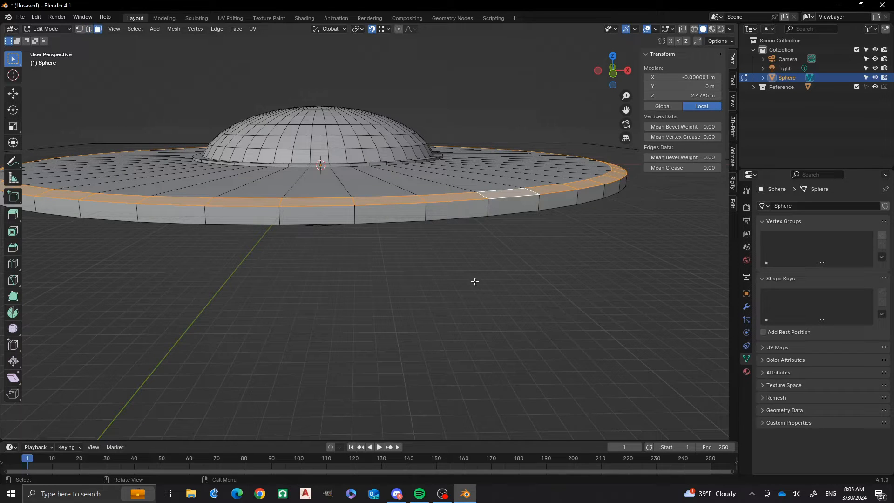
{"action": "key", "text": "e"}
{"action": "key", "text": "z"}
{"action": "key", "text": "z"}
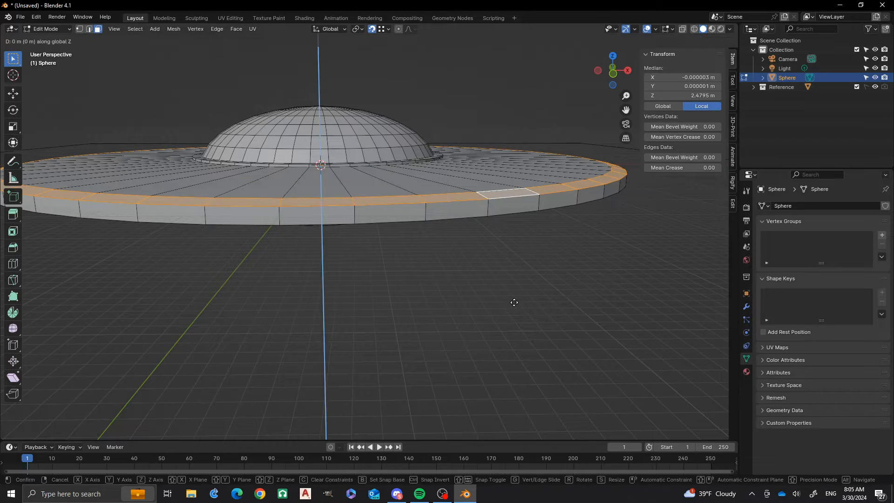
{"action": "left_click", "coordinate": [514, 299]}
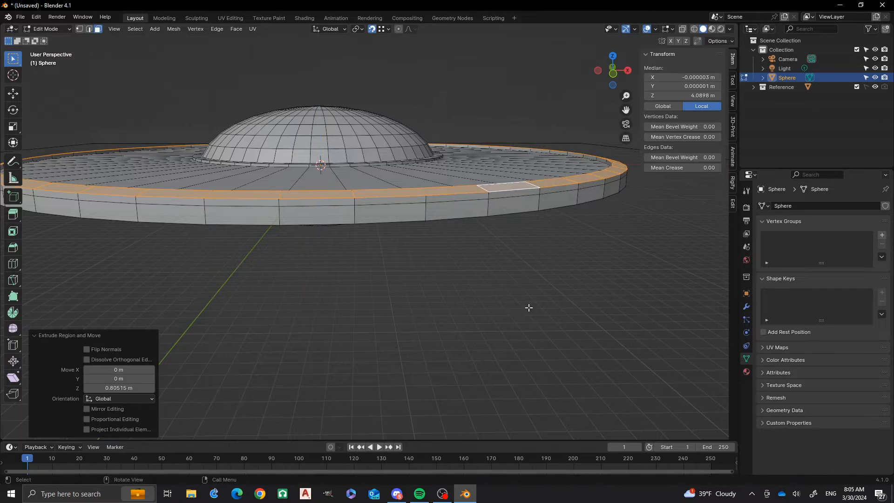
Flatten the top of the extruded rim ring by scaling it along Z, and clear the selection
{"action": "key", "text": "s"}
{"action": "key", "text": "z"}
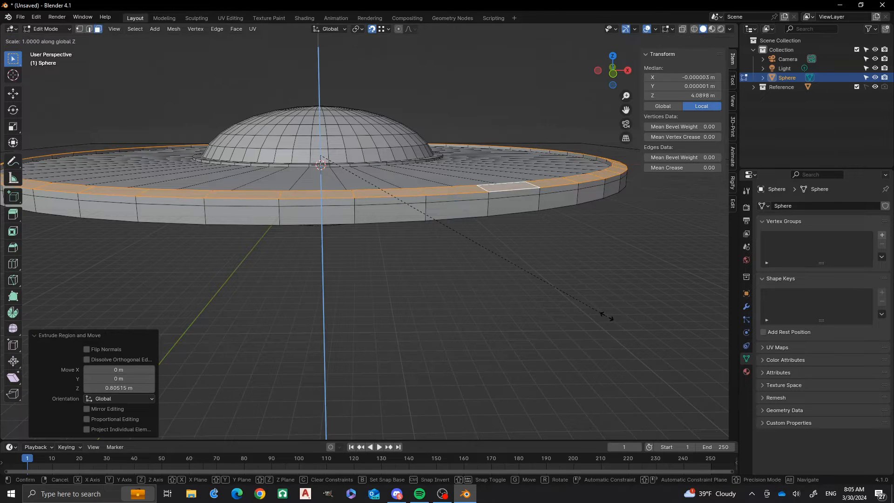
{"action": "left_click", "coordinate": [529, 293]}
{"action": "left_click", "coordinate": [449, 286]}
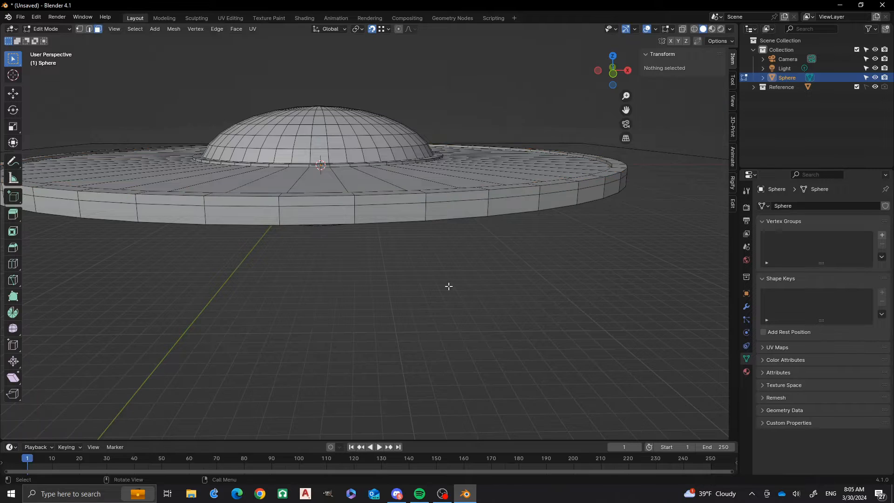
Add two evenly spaced loop cuts around the underside of the rim
{"action": "middle_click_drag", "start_coordinate": [448, 286], "coordinate": [407, 267]}
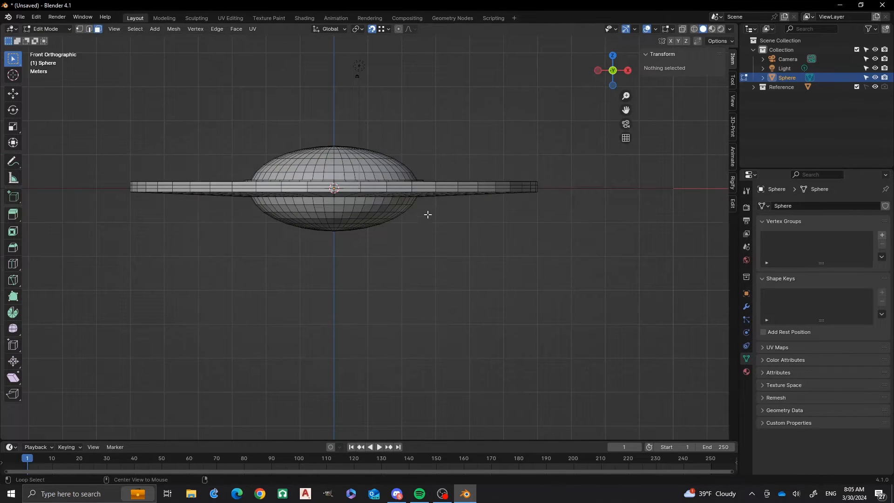
{"action": "scroll", "coordinate": [428, 214], "scroll_direction": "up", "scroll_amount": 2}
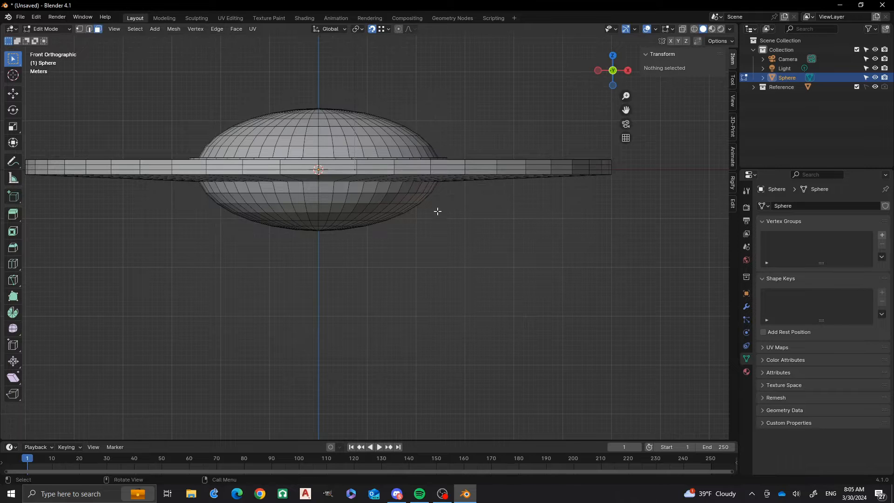
{"action": "middle_click_drag", "start_coordinate": [493, 193], "coordinate": [423, 258]}
{"action": "key", "text": "ctrl+r"}
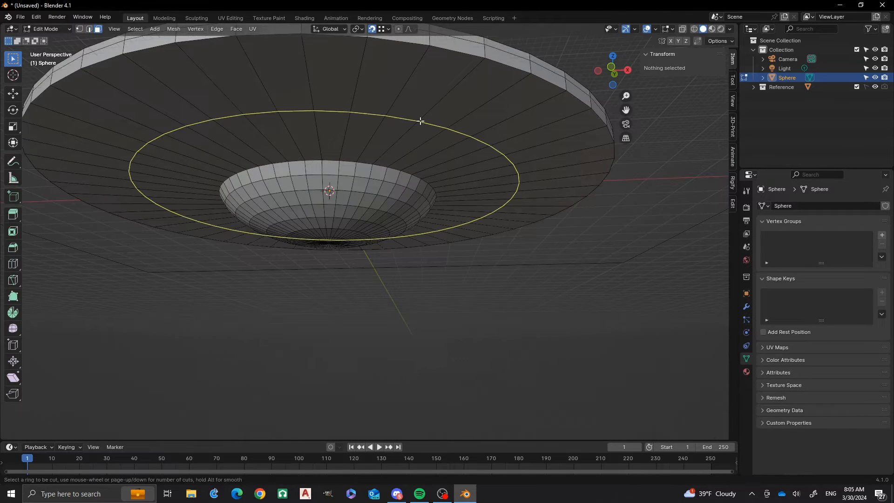
{"action": "scroll", "coordinate": [420, 121], "scroll_direction": "up", "scroll_amount": 1}
{"action": "left_click", "coordinate": [421, 121]}
{"action": "right_click", "coordinate": [420, 122]}
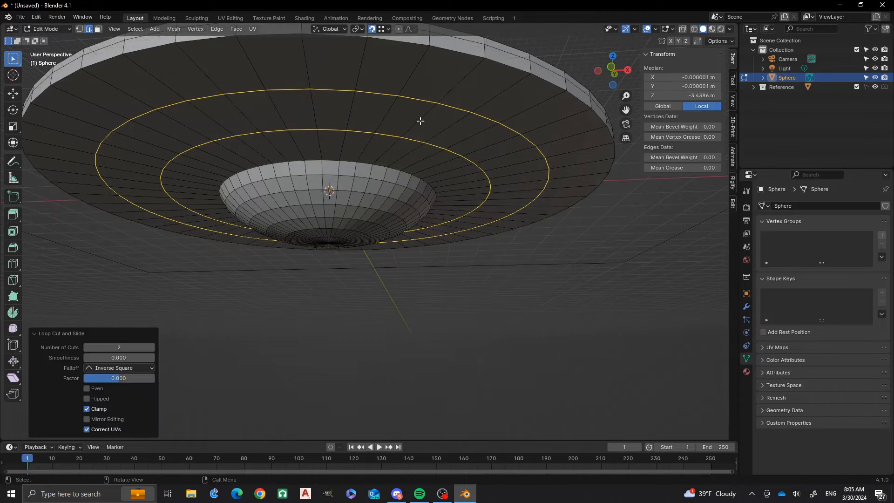
Scale the inner edge loop on the rim's underside to about 0.717, close to the lower dome's base
{"action": "left_click", "coordinate": [384, 133], "text": "alt"}
{"action": "key", "text": "s"}
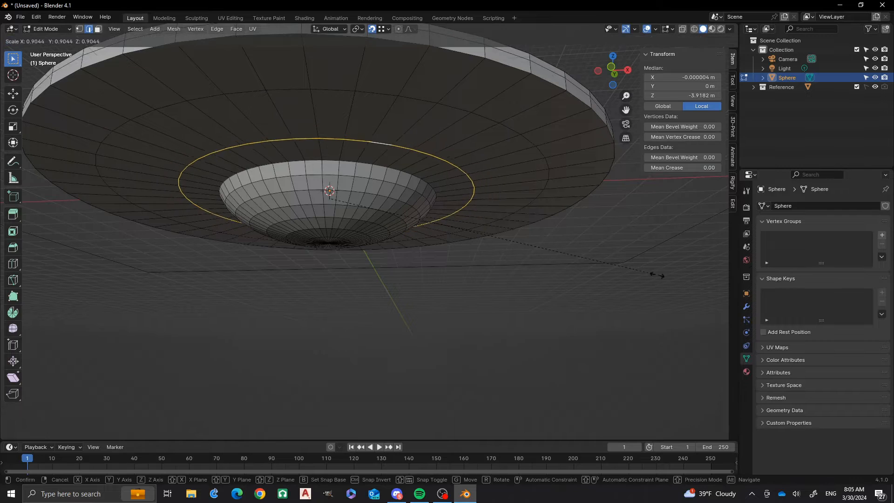
{"action": "left_click", "coordinate": [590, 266]}
Extrude the inner underside edge loop downward by about 0.48 m along Z
{"action": "scroll", "coordinate": [430, 214], "scroll_direction": "up", "scroll_amount": 2}
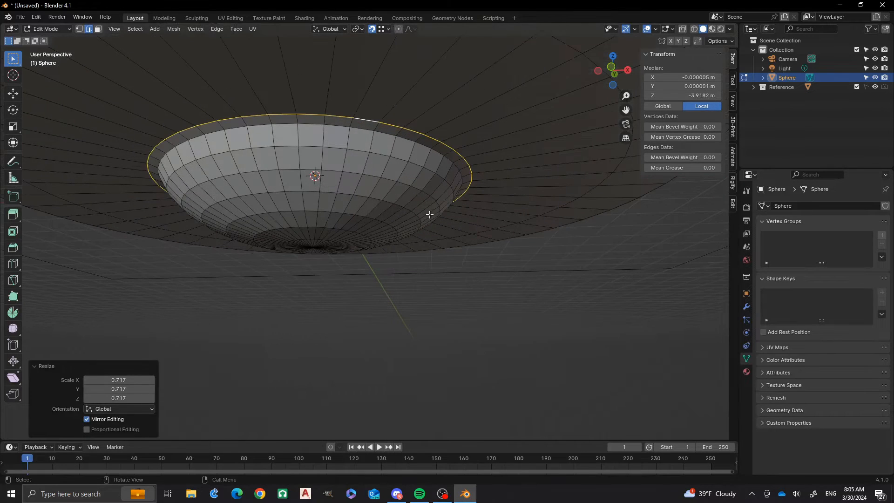
{"action": "scroll", "coordinate": [473, 115], "scroll_direction": "up", "scroll_amount": 2}
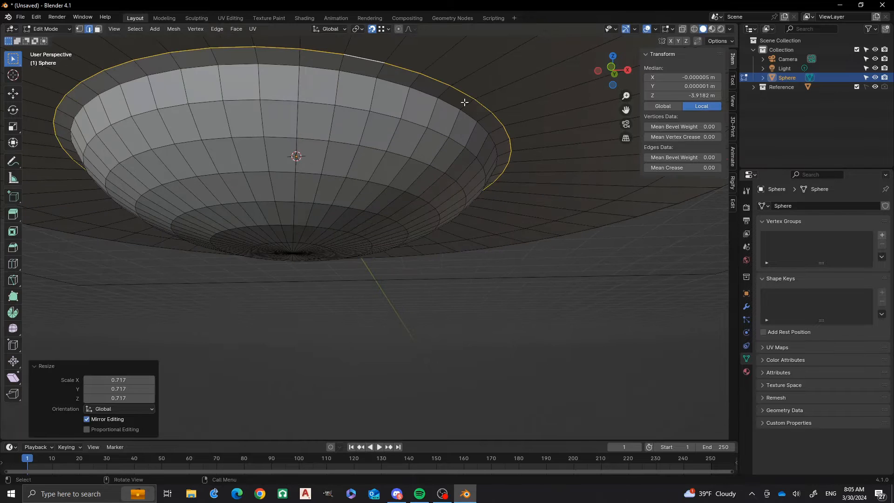
{"action": "key", "text": "g"}
{"action": "key", "text": "z"}
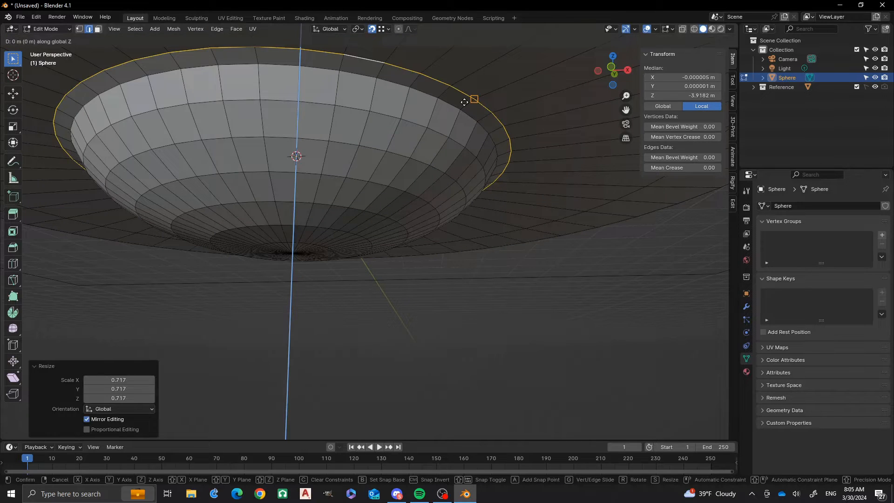
{"action": "left_click", "coordinate": [461, 108]}
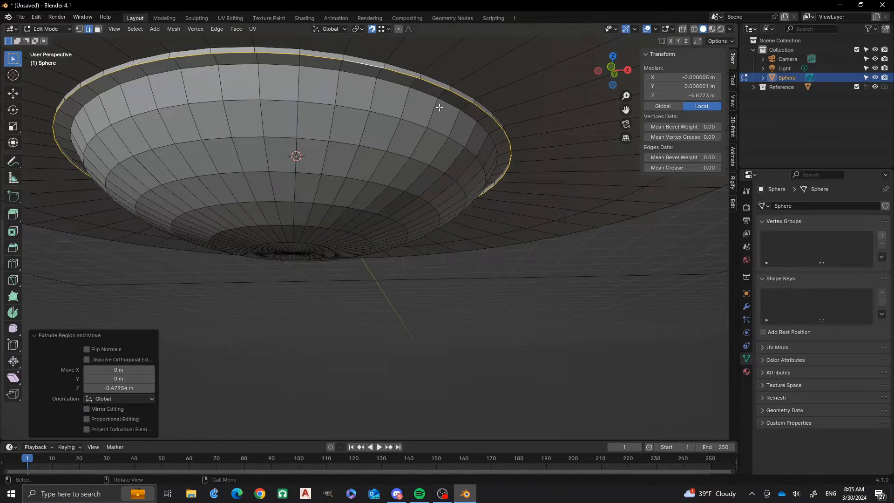
Delete the ring of faces between the extruded loop and the base of the lower dome
{"action": "scroll", "coordinate": [439, 108], "scroll_direction": "up", "scroll_amount": 4}
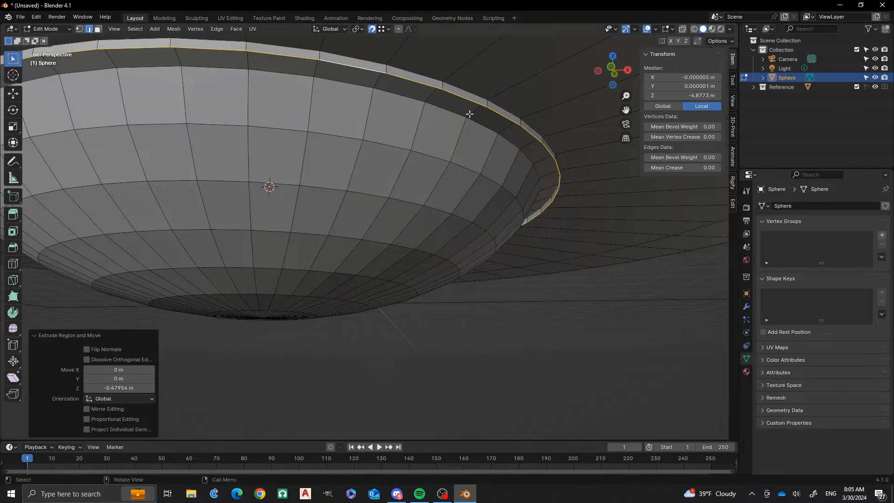
{"action": "key", "text": "3"}
{"action": "left_click", "coordinate": [472, 111], "text": "alt"}
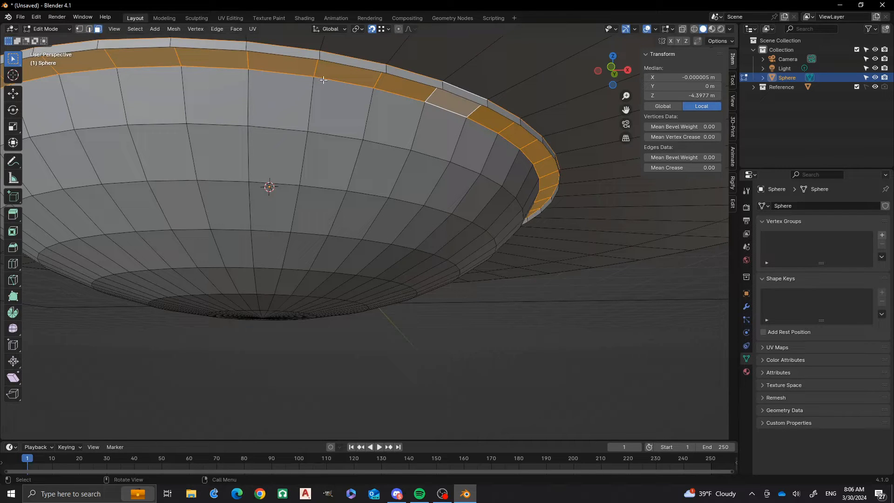
{"action": "key", "text": "x"}
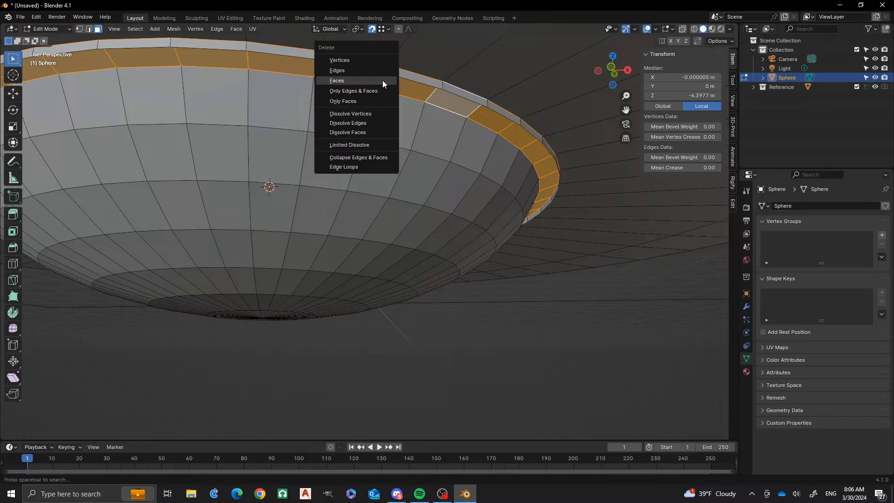
{"action": "left_click", "coordinate": [382, 80]}
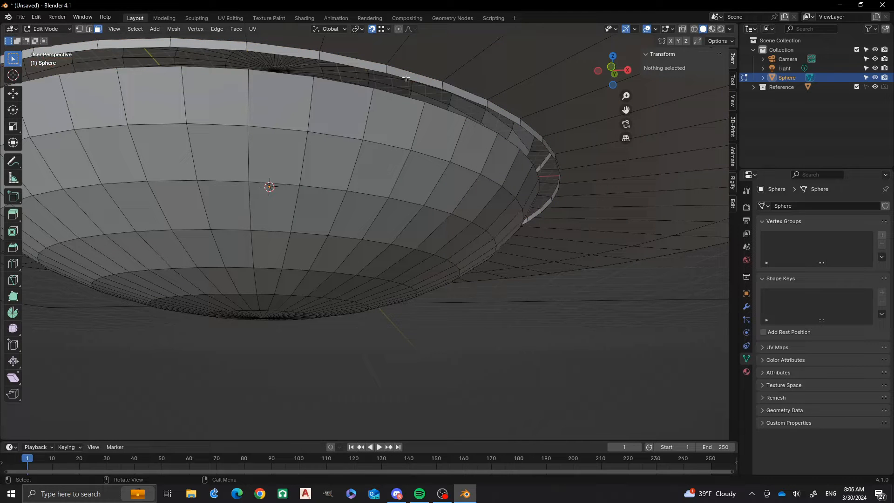
Try to bridge the extruded loop to the lower dome's base edge loop, and undo the bridge
{"action": "key", "text": "2"}
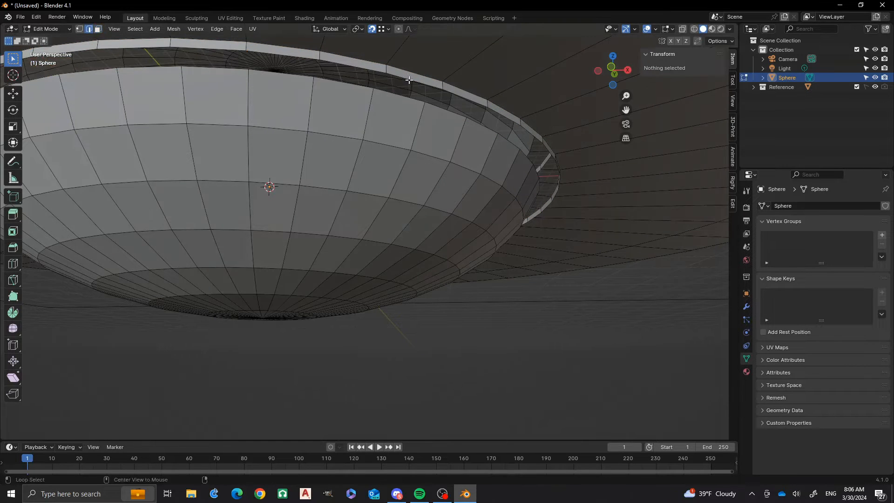
{"action": "left_click", "coordinate": [408, 79], "text": "alt"}
{"action": "left_click", "coordinate": [393, 96], "text": "alt+shift"}
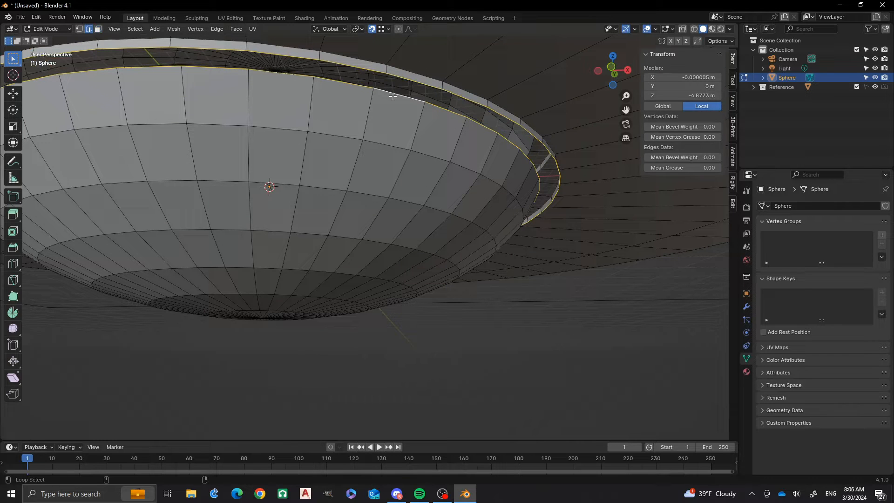
{"action": "key", "text": "ctrl+e"}
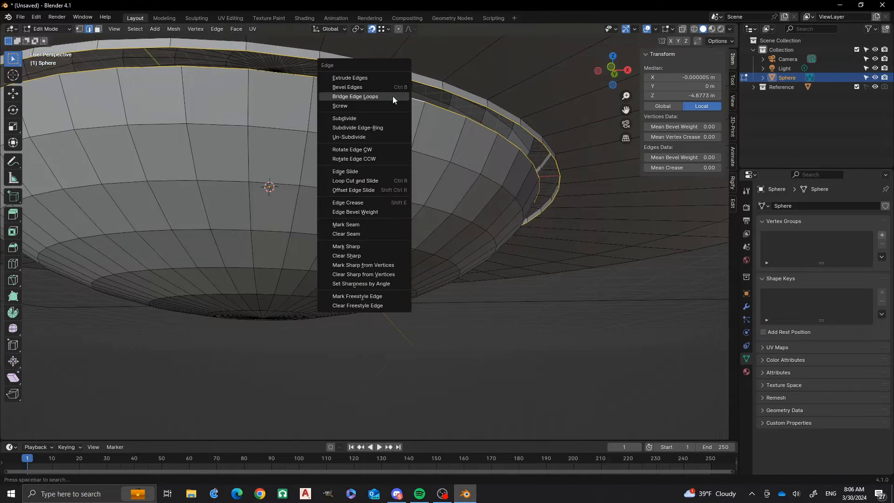
{"action": "left_click", "coordinate": [393, 96]}
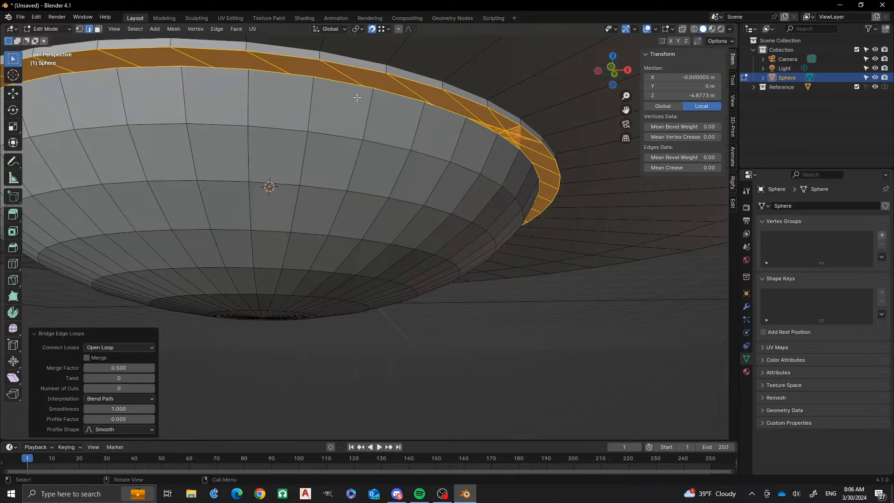
{"action": "middle_click_drag", "start_coordinate": [498, 137], "coordinate": [453, 131]}
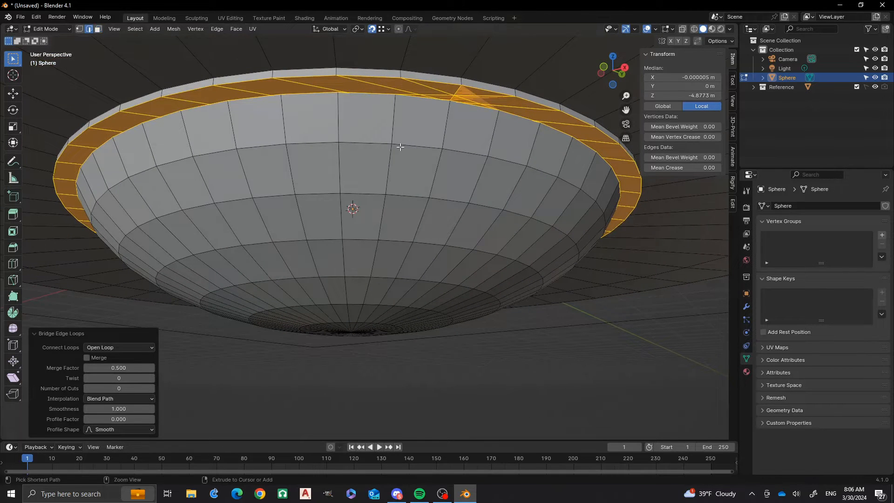
{"action": "key", "text": "ctrl+z"}
Recalculate the normals of the whole mesh
{"action": "key", "text": "a"}
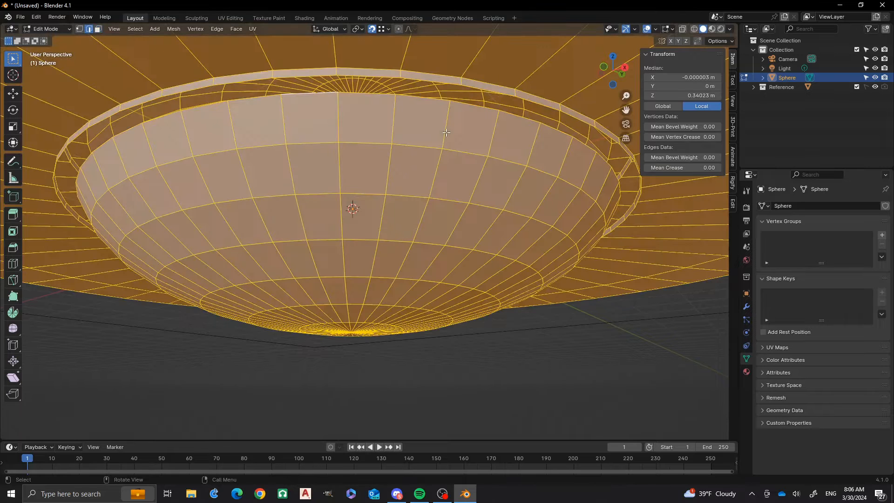
{"action": "key", "text": "shift+n"}
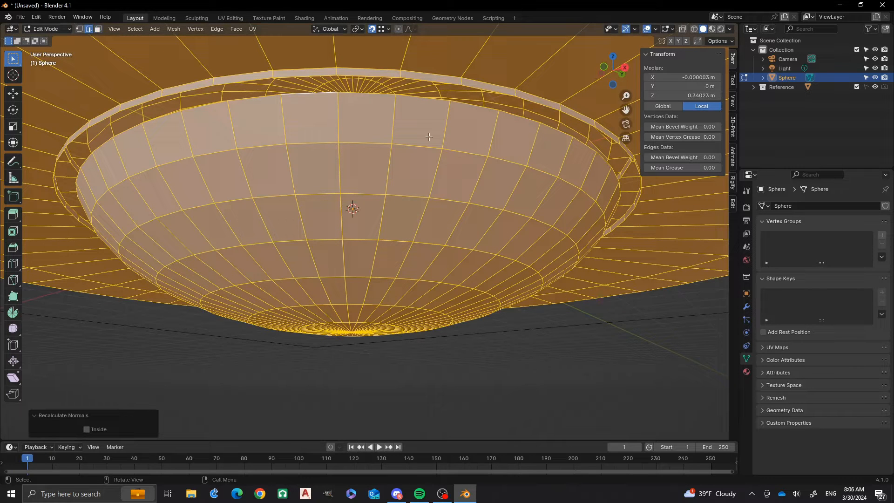
{"action": "middle_click_drag", "start_coordinate": [387, 113], "coordinate": [403, 118]}
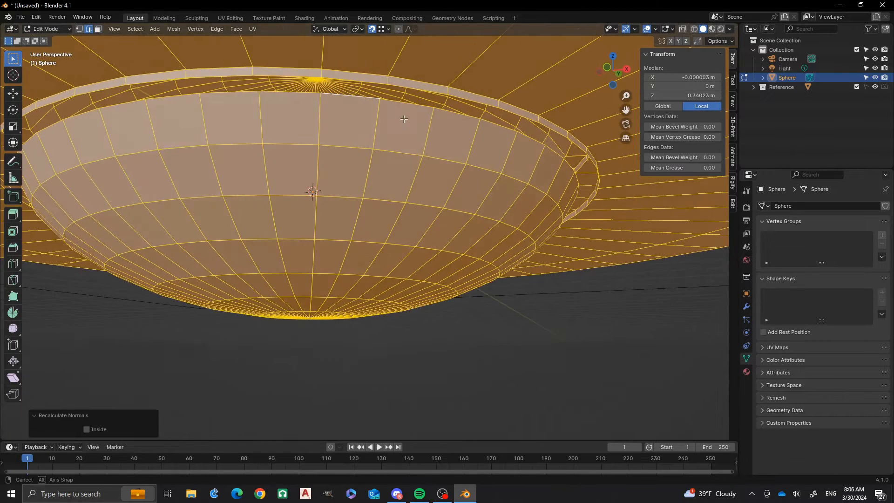
Bridge the extruded loop on the underside to the lower dome's base edge loop and clear the selection
{"action": "left_click", "coordinate": [425, 88], "text": "alt"}
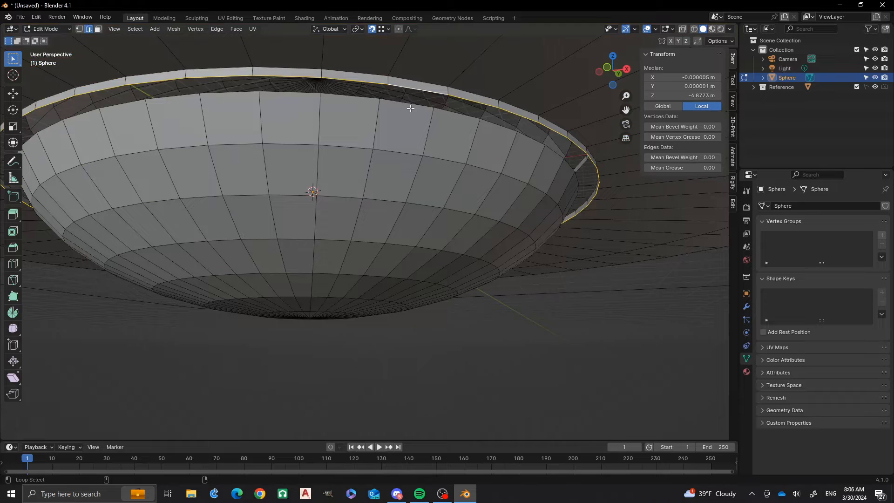
{"action": "left_click", "coordinate": [411, 108], "text": "alt"}
{"action": "key", "text": "ctrl+e"}
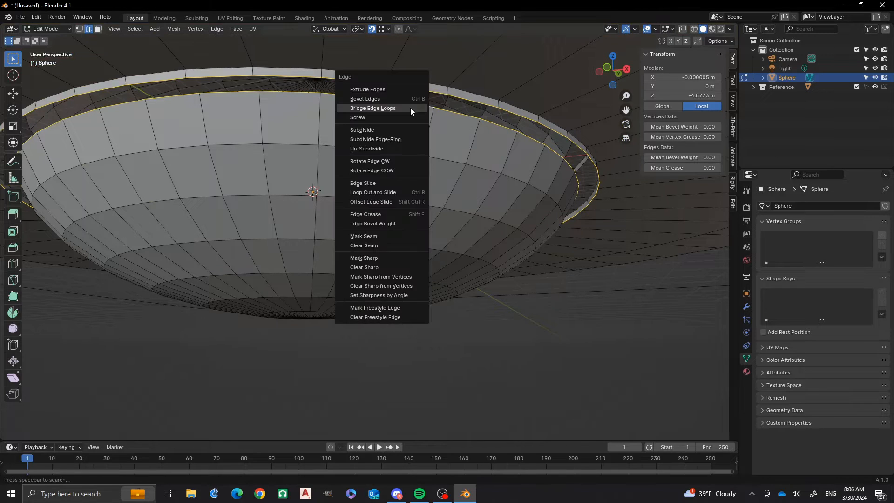
{"action": "left_click", "coordinate": [410, 107]}
{"action": "middle_click_drag", "start_coordinate": [321, 103], "coordinate": [233, 176]}
{"action": "scroll", "coordinate": [331, 230], "scroll_direction": "down", "scroll_amount": 3}
{"action": "left_click", "coordinate": [315, 263]}
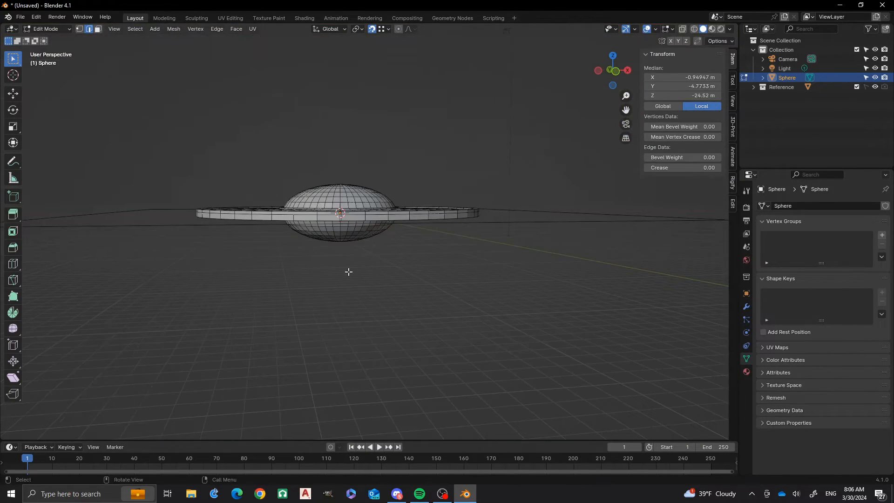
Scale the edge loop midway across the rim's underside to about 1.185, close to the rim's outer edge
{"action": "middle_click_drag", "start_coordinate": [370, 270], "coordinate": [355, 216]}
{"action": "left_click", "coordinate": [369, 162], "text": "alt"}
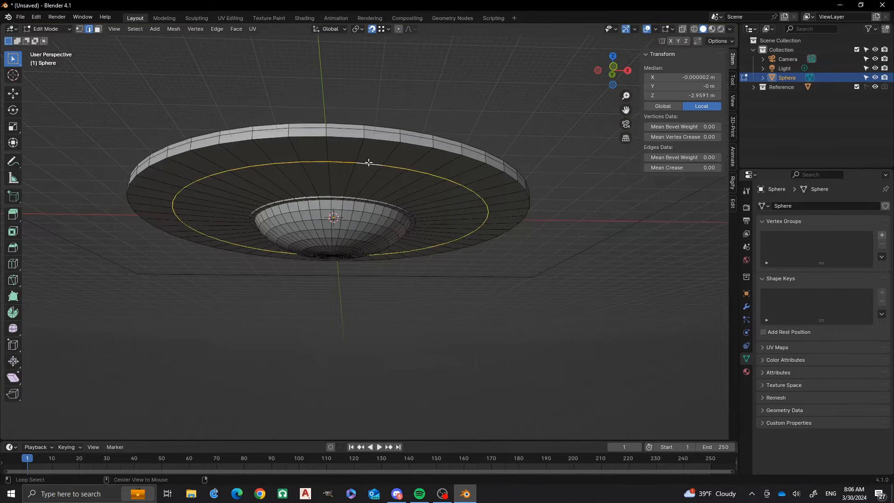
{"action": "key", "text": "s"}
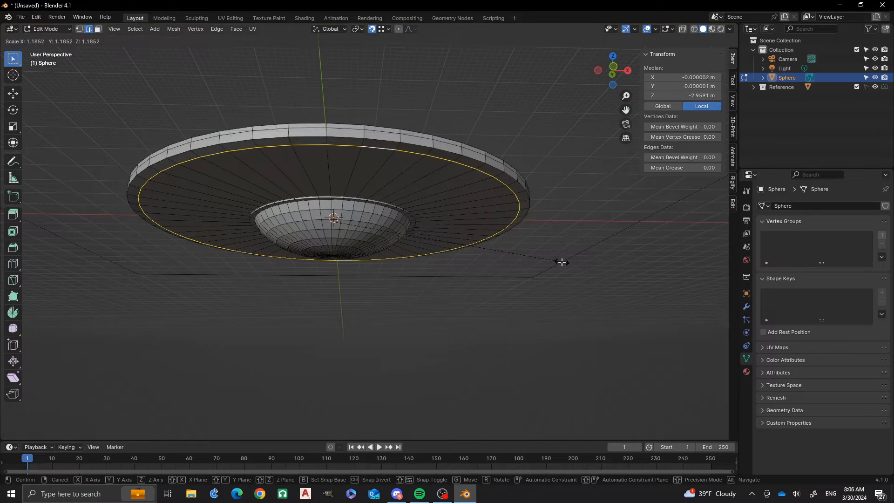
{"action": "left_click", "coordinate": [561, 262]}
Extrude the ring of faces along the rim's lower outer edge downward by about 0.55 m along Z and clear the selection
{"action": "middle_click_drag", "start_coordinate": [407, 160], "coordinate": [394, 227]}
{"action": "scroll", "coordinate": [391, 221], "scroll_direction": "up", "scroll_amount": 4}
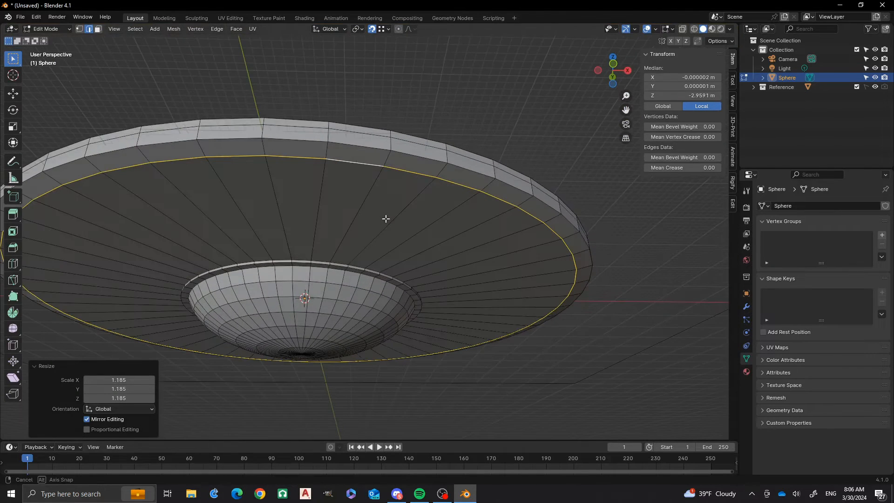
{"action": "key", "text": "3"}
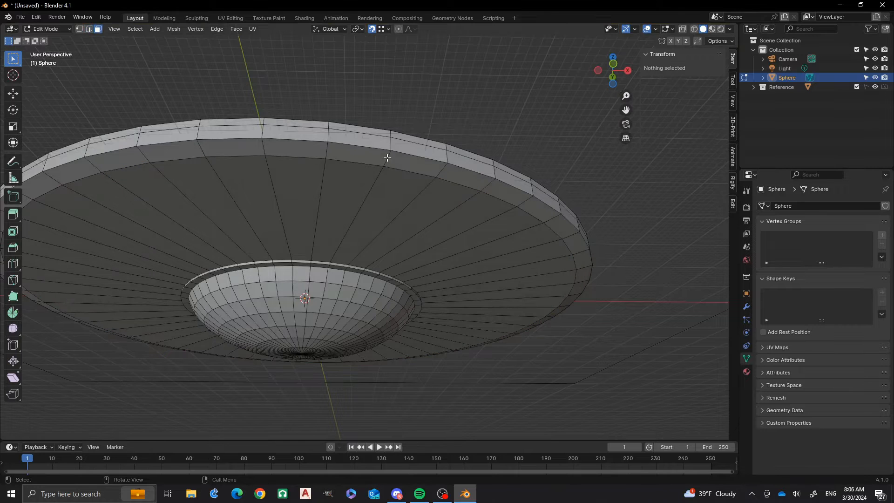
{"action": "left_click", "coordinate": [390, 158], "text": "alt"}
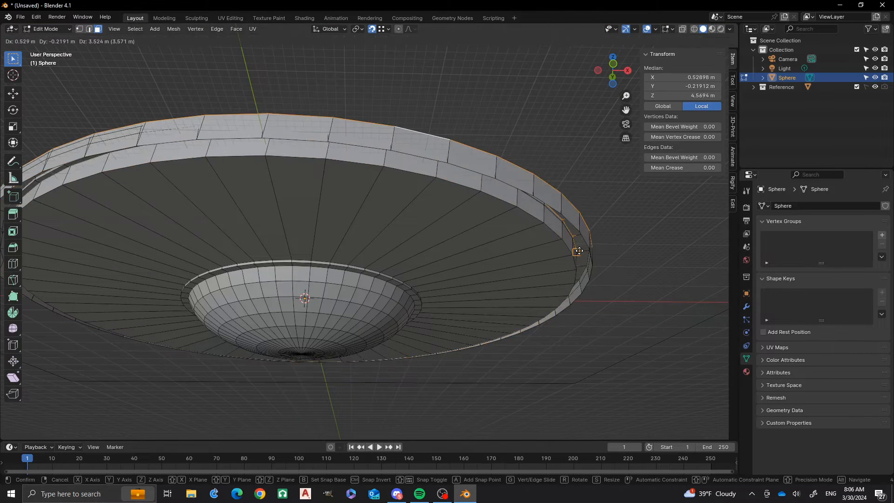
{"action": "key", "text": "e"}
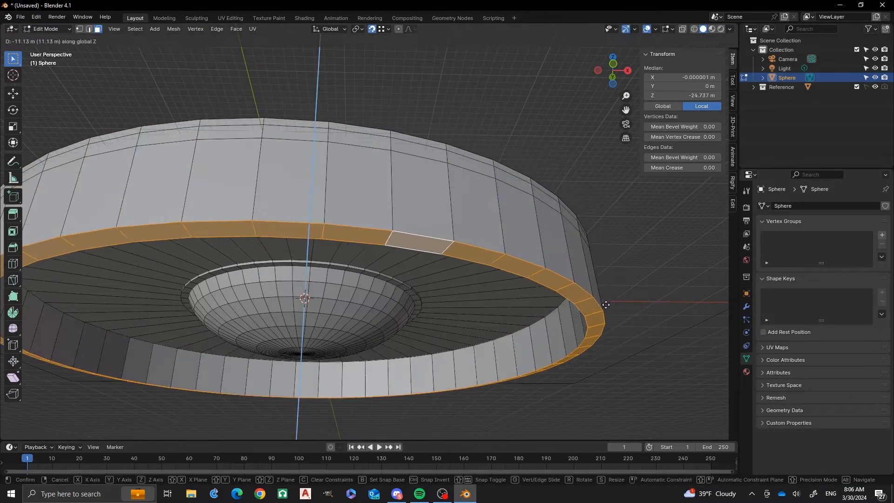
{"action": "key", "text": "z"}
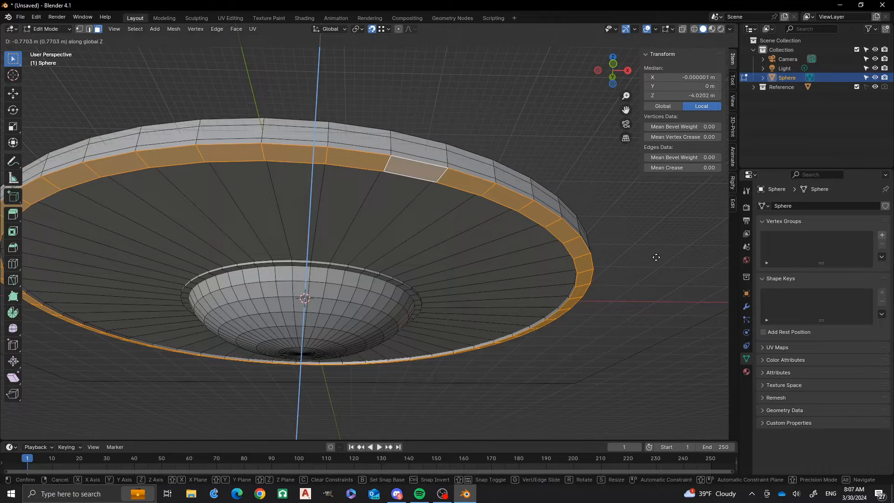
{"action": "left_click", "coordinate": [656, 257]}
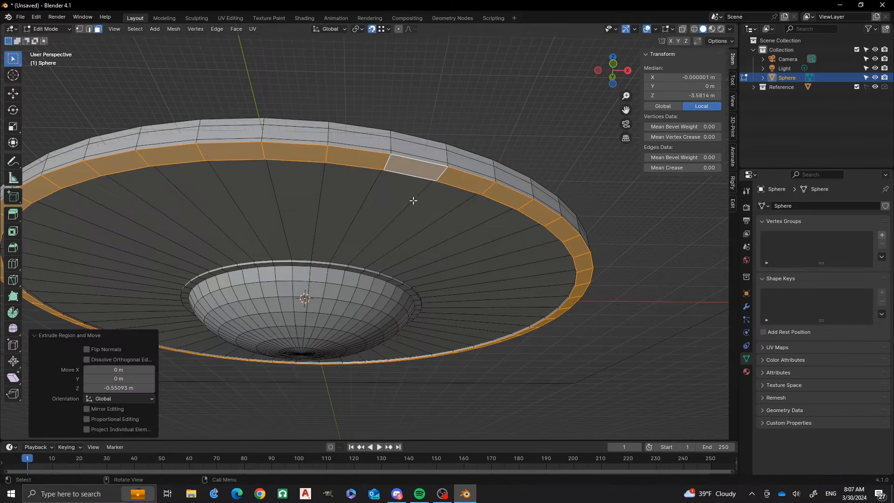
{"action": "left_click", "coordinate": [461, 119]}
Scale the upper and lower outer edge loops of the rim inward to about 0.99 in X and Y only and clear the selection
{"action": "scroll", "coordinate": [429, 123], "scroll_direction": "down", "scroll_amount": 3}
{"action": "middle_click_drag", "start_coordinate": [429, 124], "coordinate": [542, 327]}
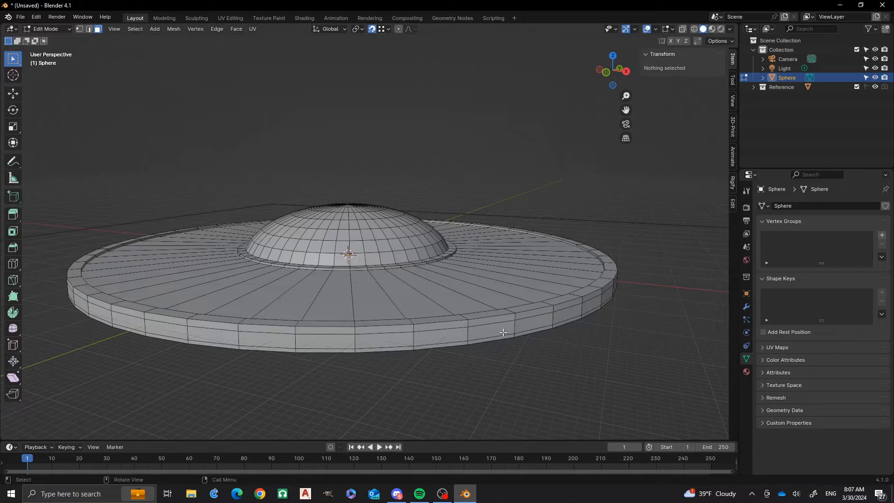
{"action": "left_click", "coordinate": [480, 318], "text": "alt"}
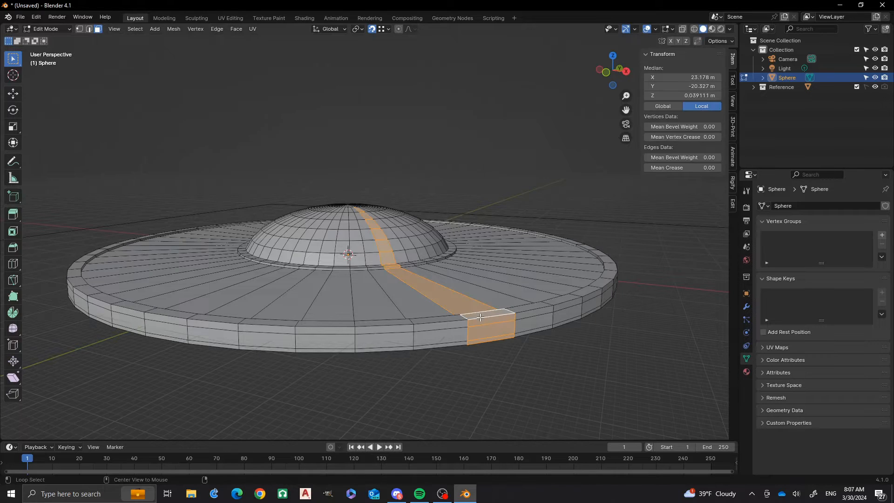
{"action": "key", "text": "2"}
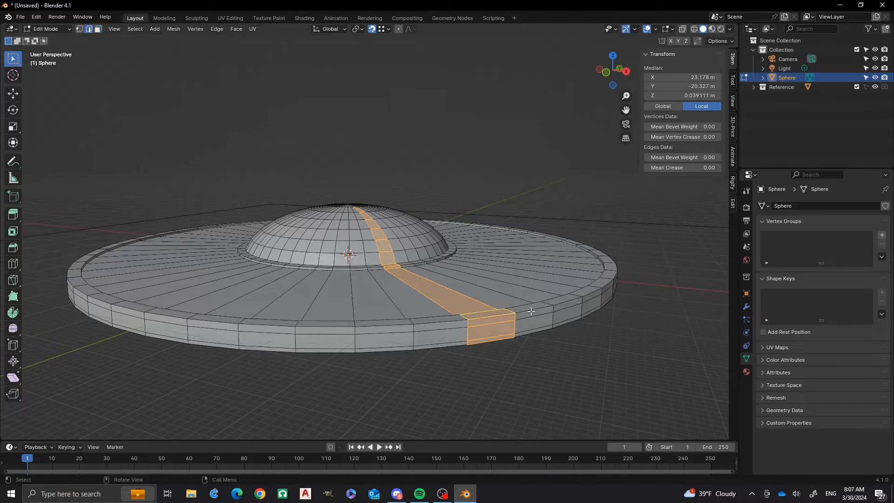
{"action": "left_click", "coordinate": [531, 309], "text": "alt"}
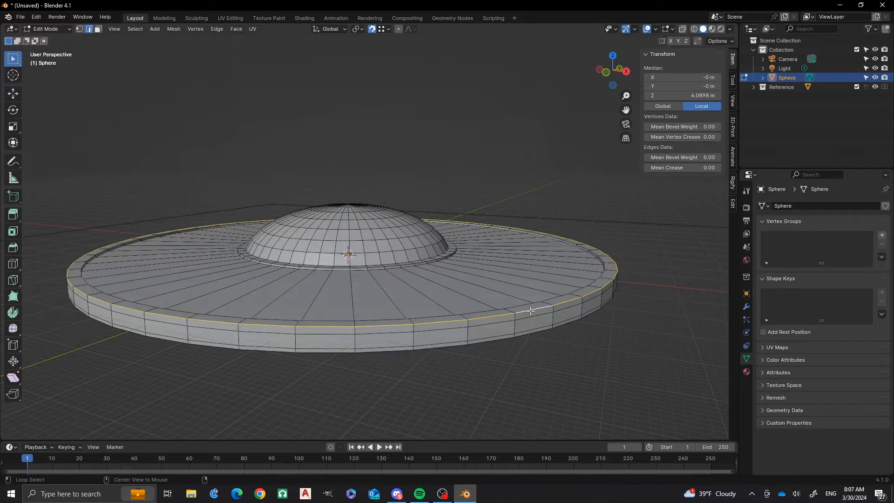
{"action": "left_click", "coordinate": [534, 336], "text": "alt+shift"}
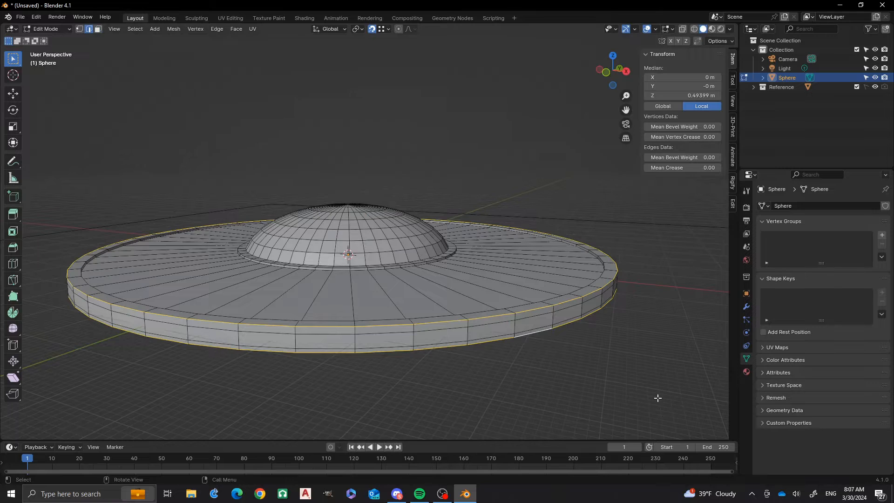
{"action": "key", "text": "s"}
{"action": "key", "text": "shift+z"}
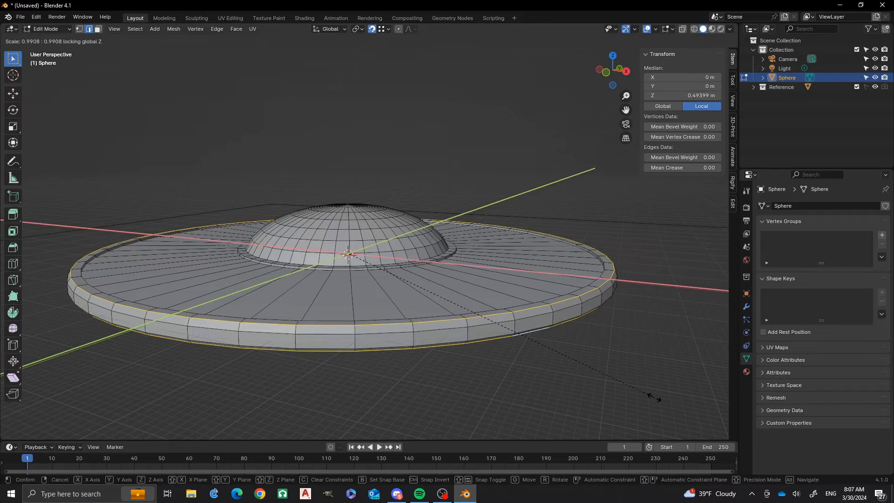
{"action": "left_click", "coordinate": [655, 397]}
{"action": "left_click", "coordinate": [497, 359]}
Select a block of faces four wide and four high at the front centre of the lower dome, in front view
{"action": "middle_click_drag", "start_coordinate": [497, 359], "coordinate": [364, 280]}
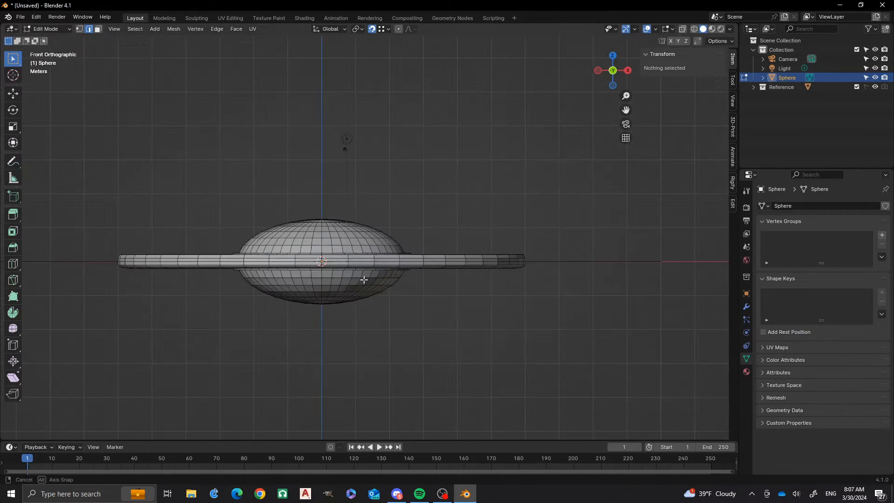
{"action": "scroll", "coordinate": [310, 292], "scroll_direction": "up", "scroll_amount": 3}
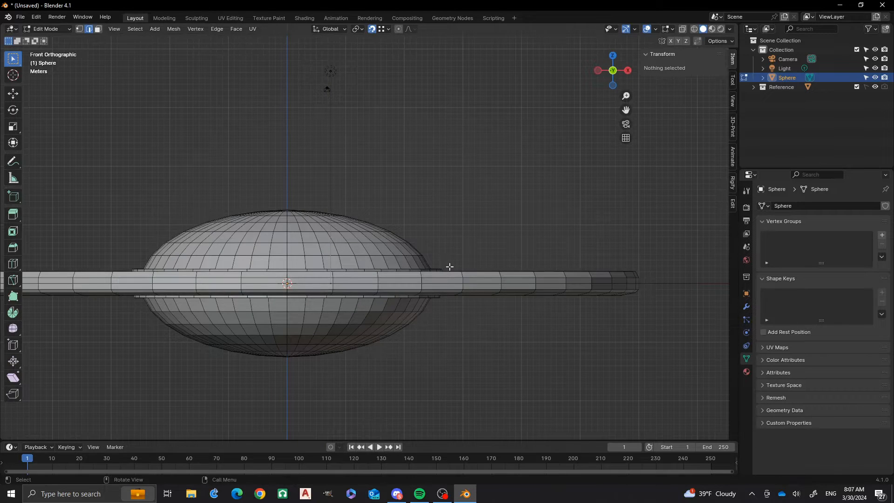
{"action": "middle_click_drag", "start_coordinate": [449, 266], "coordinate": [419, 258]}
{"action": "middle_click_drag", "start_coordinate": [368, 334], "coordinate": [341, 207]}
{"action": "scroll", "coordinate": [315, 307], "scroll_direction": "up", "scroll_amount": 1}
{"action": "scroll", "coordinate": [341, 211], "scroll_direction": "up", "scroll_amount": 1}
{"action": "scroll", "coordinate": [334, 218], "scroll_direction": "up", "scroll_amount": 2}
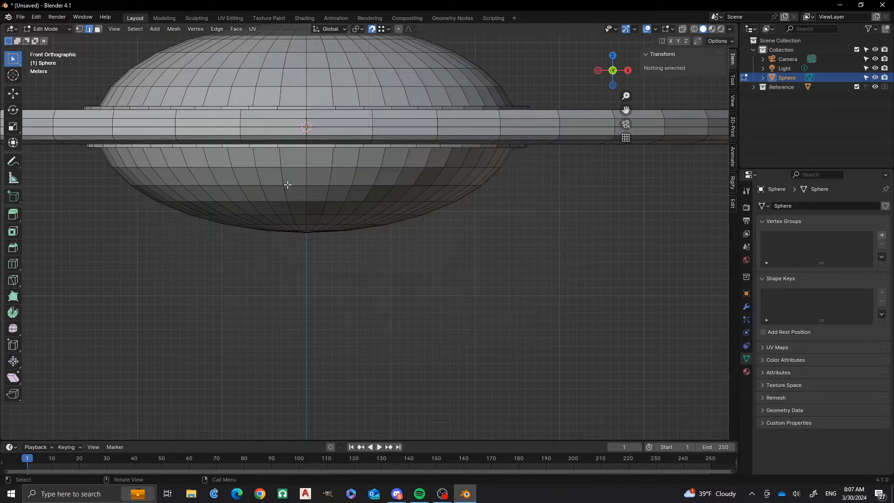
{"action": "key", "text": "c"}
{"action": "left_click_drag", "start_coordinate": [282, 184], "coordinate": [301, 191]}
{"action": "key", "text": "Escape"}
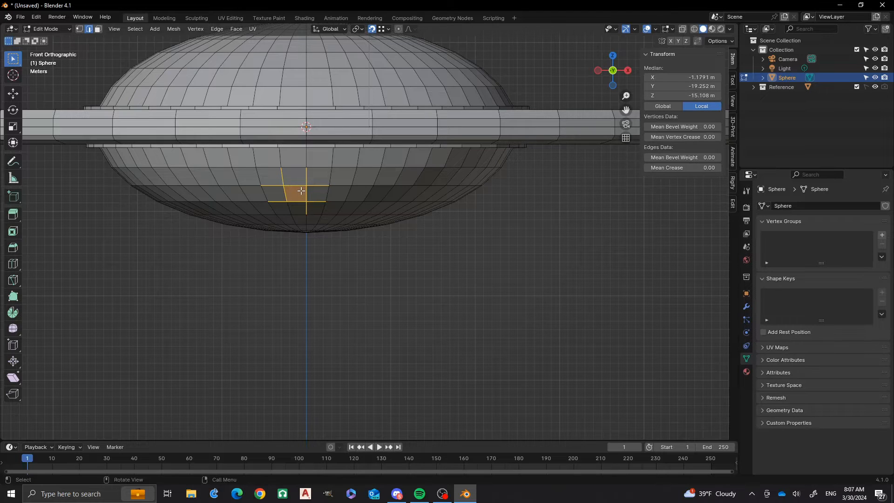
{"action": "key", "text": "3"}
{"action": "key", "text": "c"}
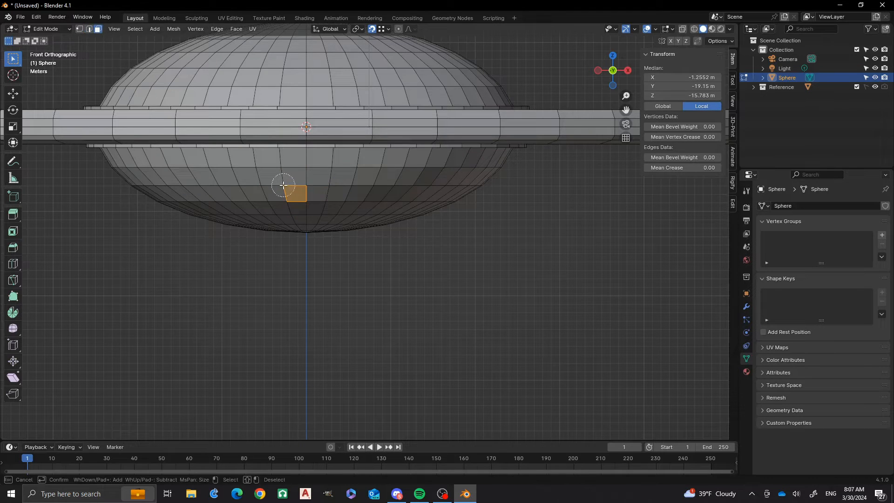
{"action": "mouse_move", "coordinate": [283, 185]}
{"action": "left_mouse_down"}
{"action": "mouse_move", "coordinate": [337, 184]}
{"action": "mouse_move", "coordinate": [291, 212]}
{"action": "mouse_move", "coordinate": [313, 208]}
{"action": "left_mouse_up"}
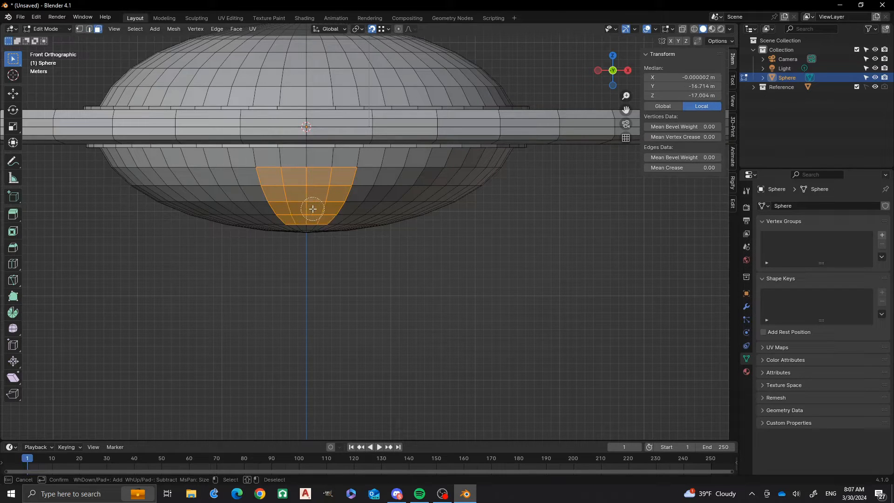
{"action": "key", "text": "Escape"}
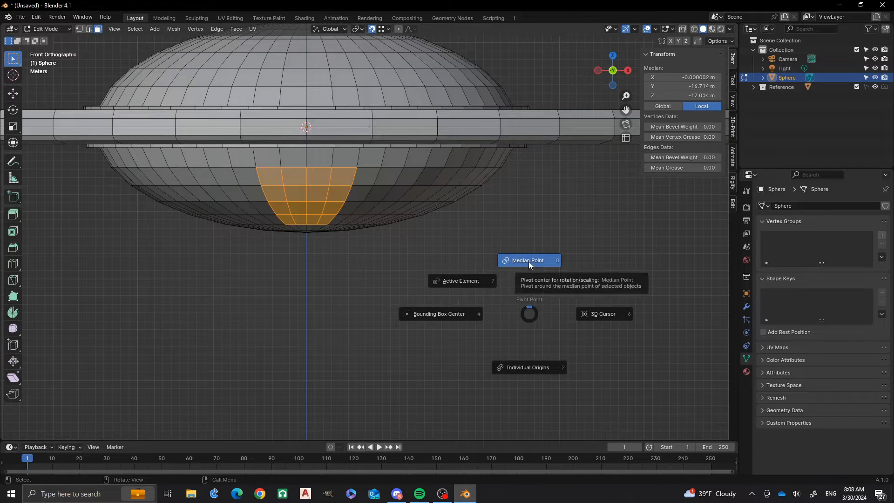
Set the pivot point to 3D Cursor, extrude the selected lower dome faces inward at a scale of 0.945, and clear the selection
{"action": "left_click", "coordinate": [599, 314]}
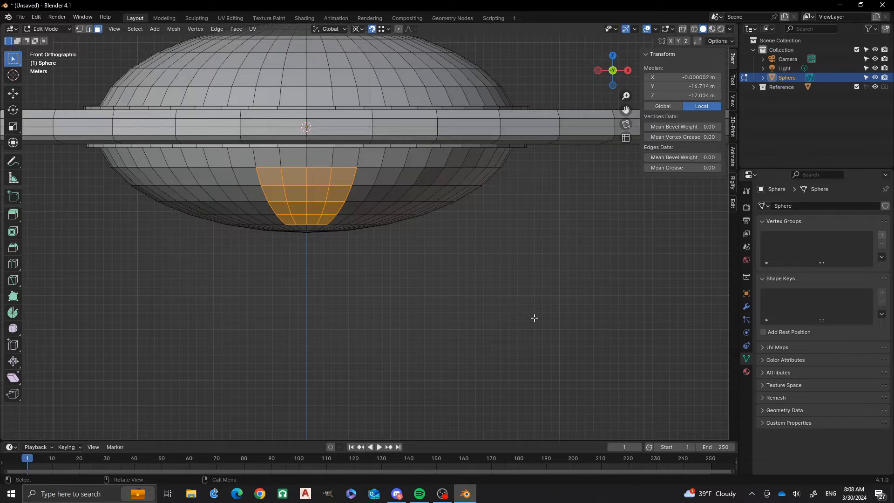
{"action": "key", "text": "g"}
{"action": "key", "text": "z"}
{"action": "key", "text": "z"}
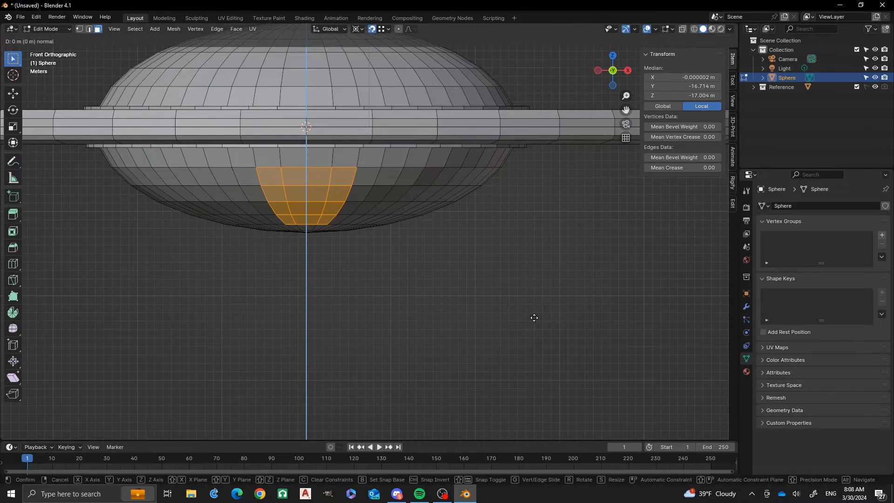
{"action": "key", "text": "s"}
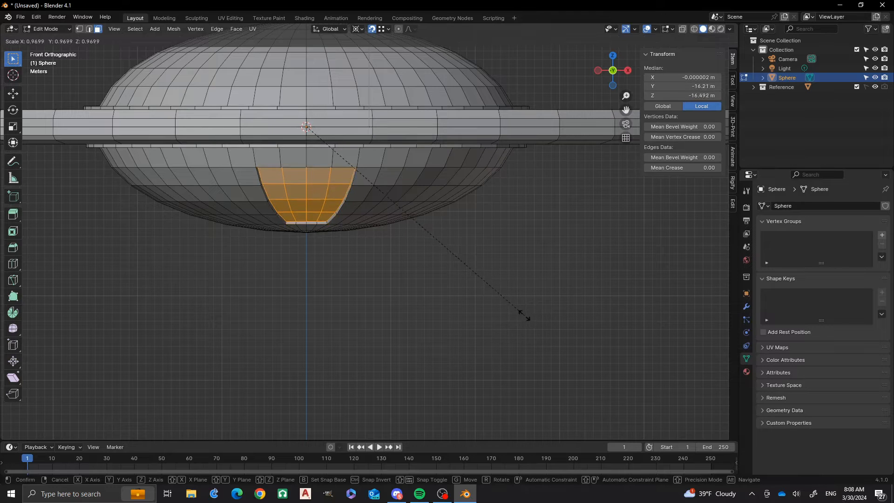
{"action": "left_click", "coordinate": [516, 313]}
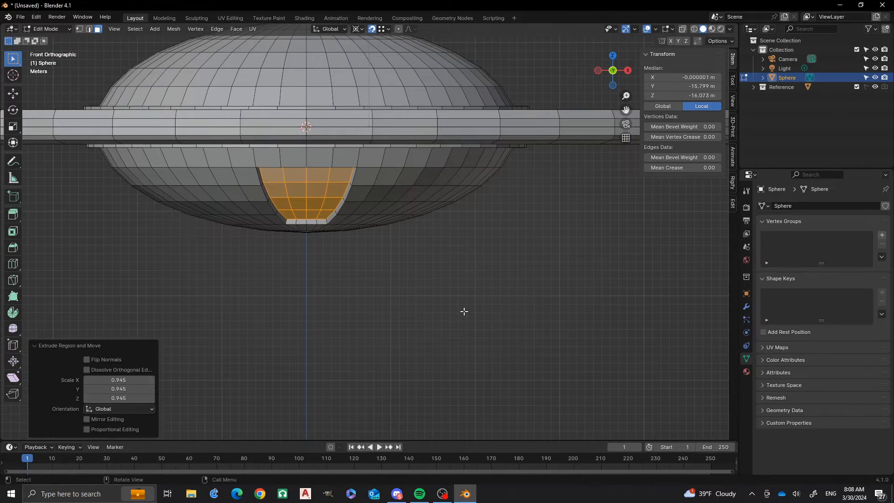
{"action": "left_click", "coordinate": [350, 285]}
Raise the whole saucer about 14 m along Z in Object Mode
{"action": "scroll", "coordinate": [357, 289], "scroll_direction": "down", "scroll_amount": 2}
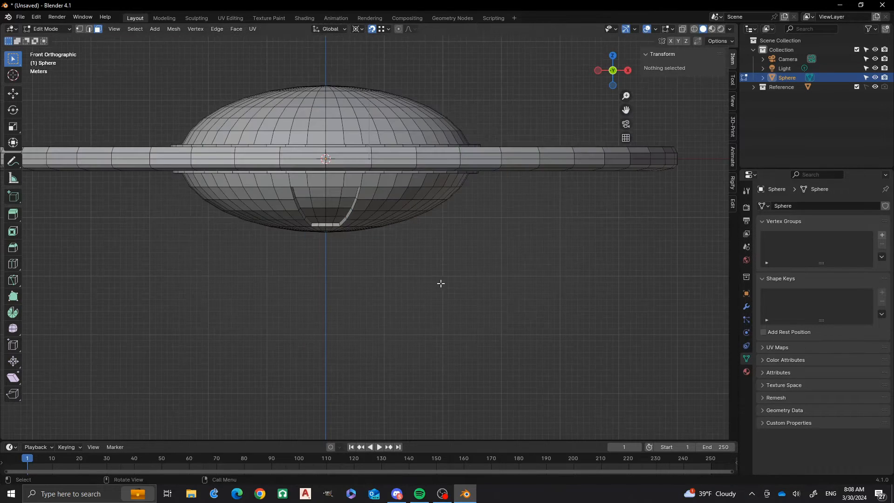
{"action": "middle_click_drag", "start_coordinate": [433, 295], "coordinate": [356, 298]}
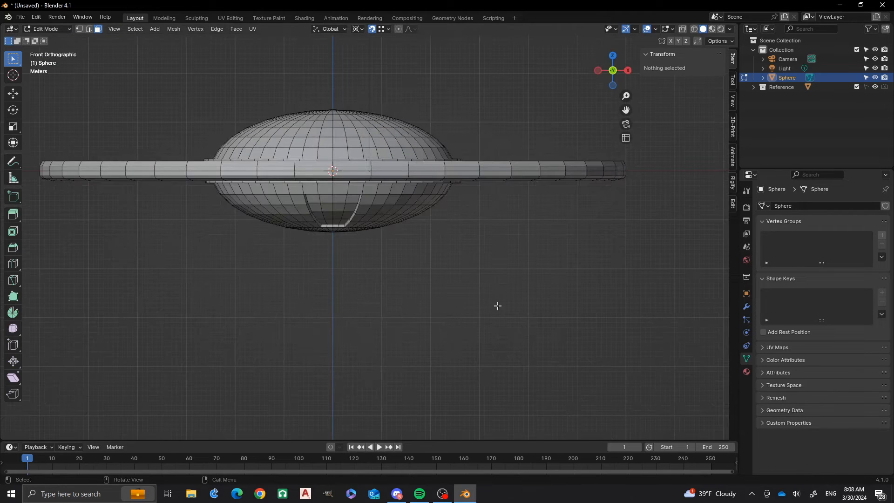
{"action": "key", "text": "Tab"}
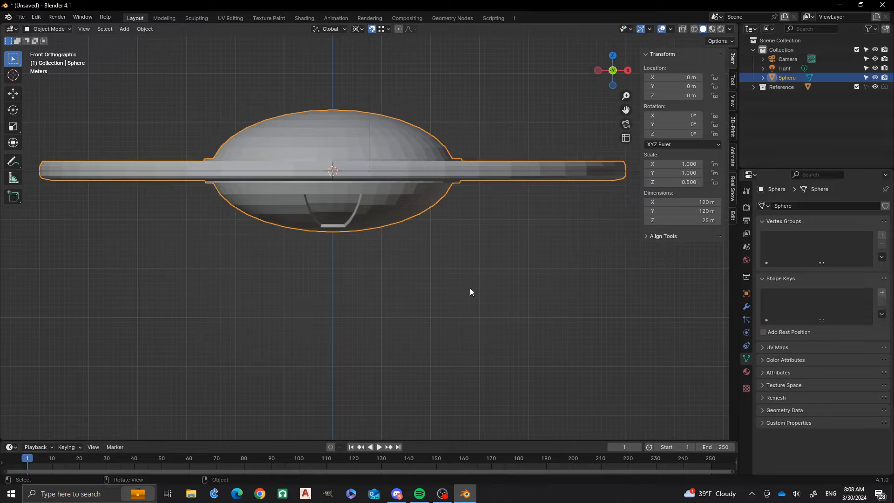
{"action": "key", "text": "g"}
{"action": "key", "text": "z"}
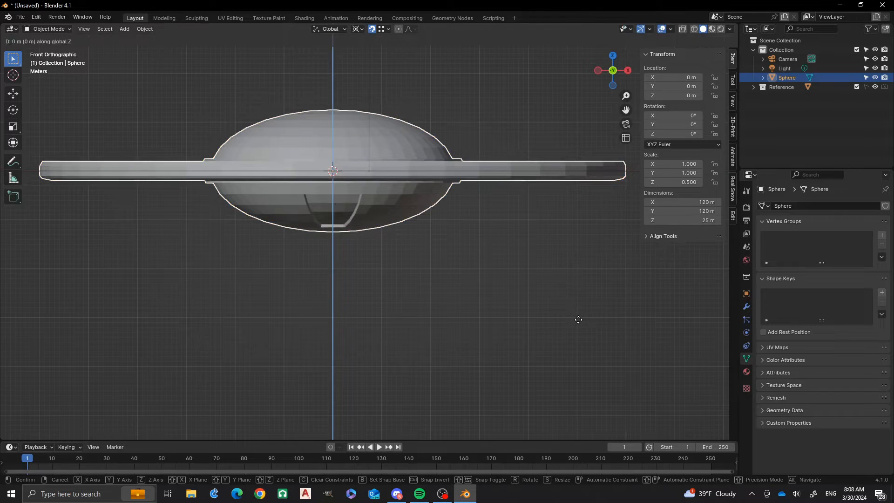
{"action": "left_click", "coordinate": [574, 255]}
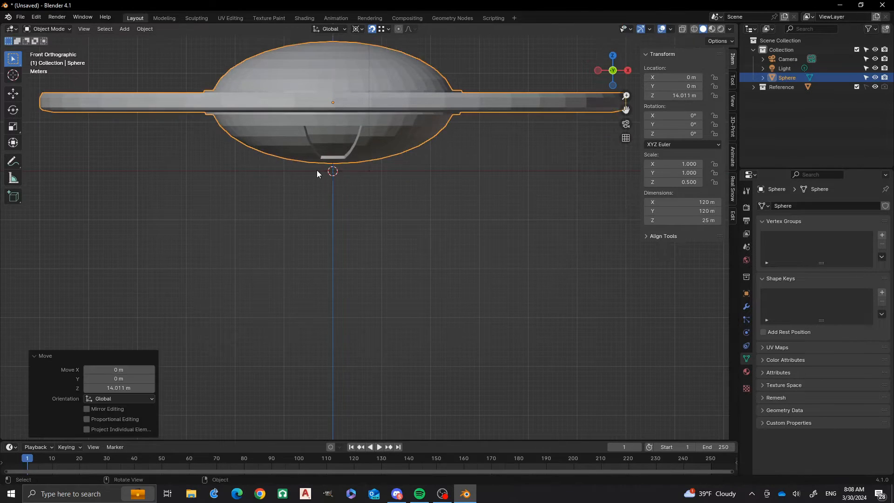
{"action": "scroll", "coordinate": [317, 175], "scroll_direction": "up", "scroll_amount": 4}
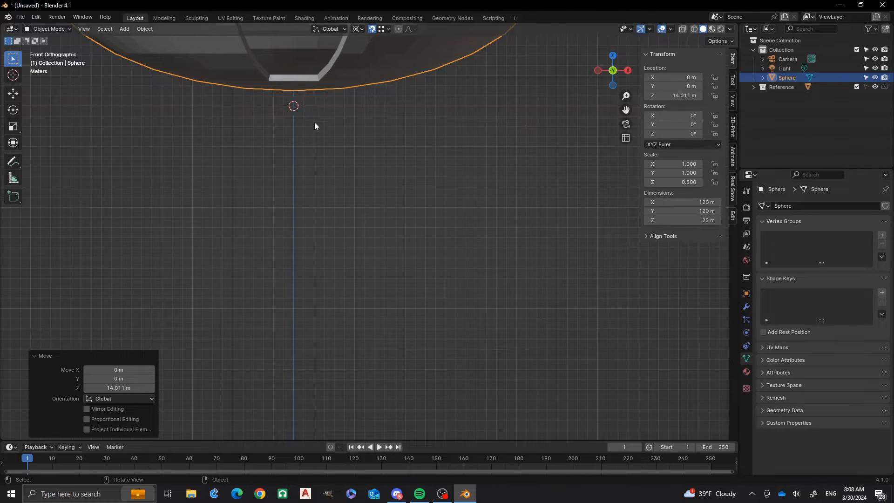
{"action": "scroll", "coordinate": [315, 124], "scroll_direction": "down", "scroll_amount": 6}
Lower the saucer about 1.51 m along Z so its bottom rests at ground level, with its Z location at 12.5 m
{"action": "middle_click_drag", "start_coordinate": [416, 198], "coordinate": [207, 227], "text": "shift"}
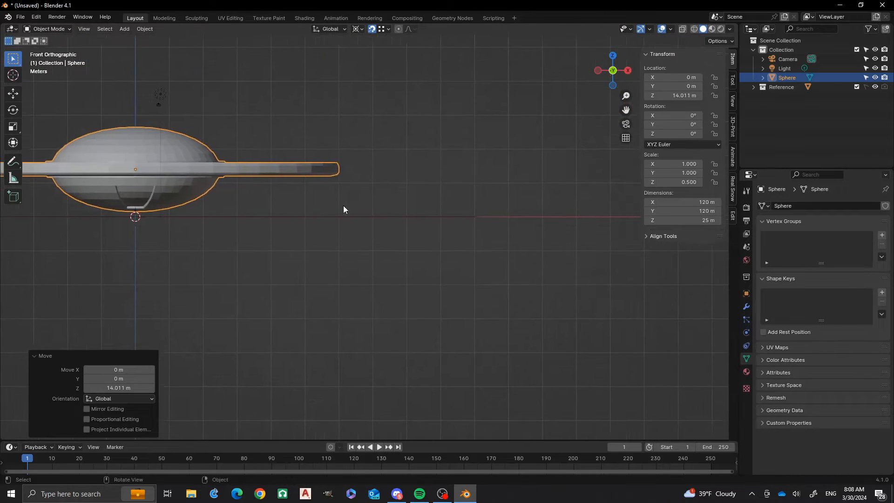
{"action": "scroll", "coordinate": [421, 225], "scroll_direction": "down", "scroll_amount": 2}
{"action": "scroll", "coordinate": [421, 225], "scroll_direction": "up", "scroll_amount": 2}
{"action": "key", "text": "g"}
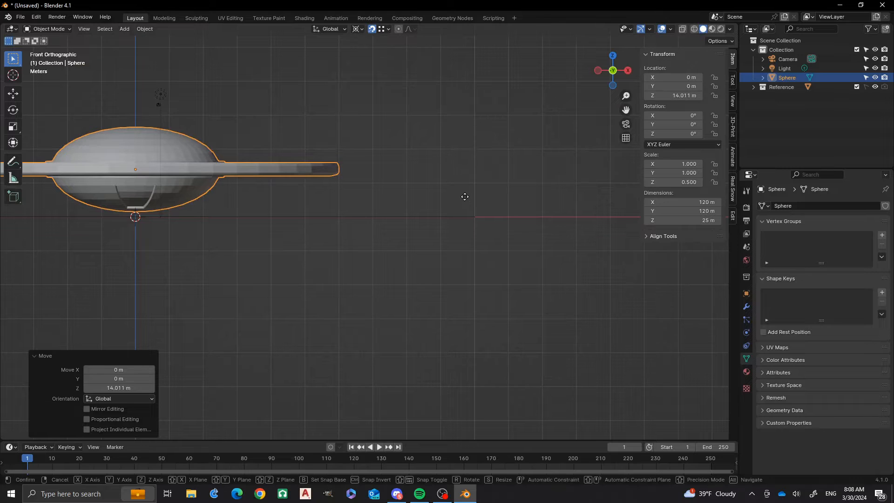
{"action": "key", "text": "z"}
{"action": "left_click", "coordinate": [228, 220]}
{"action": "middle_click_drag", "start_coordinate": [261, 218], "coordinate": [412, 173], "text": "shift"}
{"action": "scroll", "coordinate": [285, 170], "scroll_direction": "up", "scroll_amount": 4}
{"action": "scroll", "coordinate": [297, 188], "scroll_direction": "up", "scroll_amount": 4}
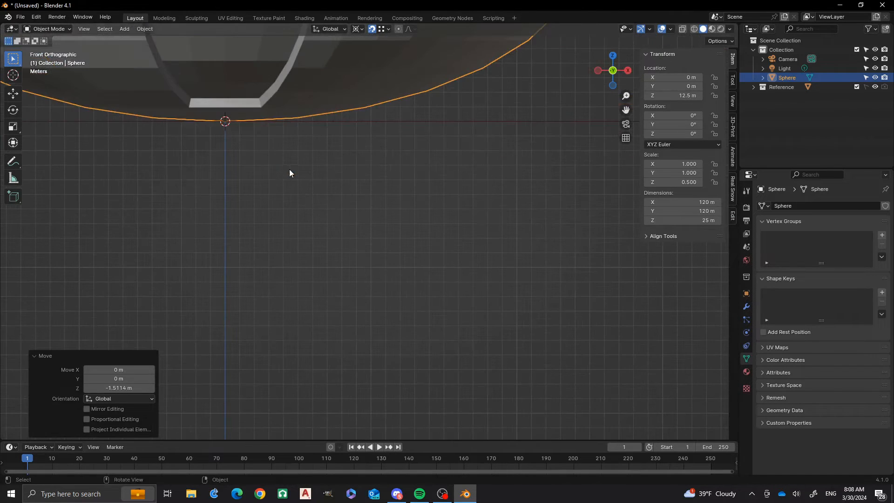
{"action": "scroll", "coordinate": [252, 155], "scroll_direction": "down", "scroll_amount": 5}
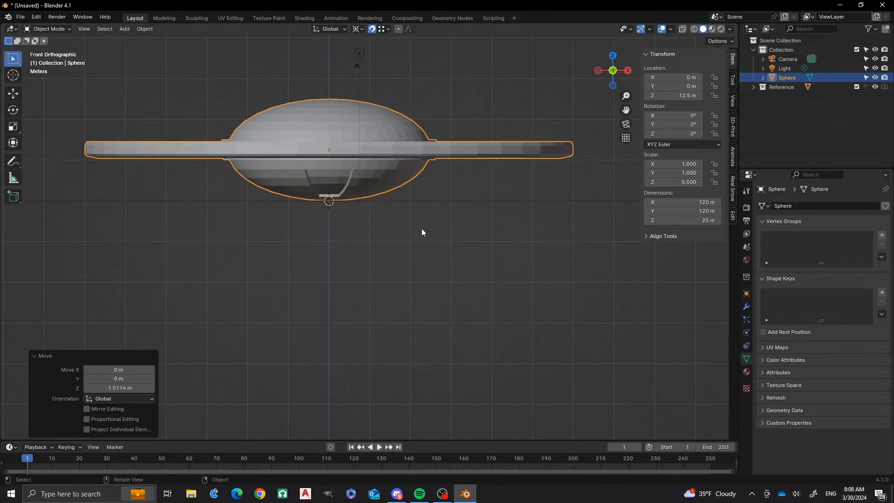
Add level 2 subdivision to the saucer
{"action": "middle_click_drag", "start_coordinate": [422, 231], "coordinate": [353, 213]}
{"action": "scroll", "coordinate": [354, 213], "scroll_direction": "down", "scroll_amount": 3}
{"action": "middle_click_drag", "start_coordinate": [339, 262], "coordinate": [361, 254]}
{"action": "scroll", "coordinate": [356, 234], "scroll_direction": "up", "scroll_amount": 3}
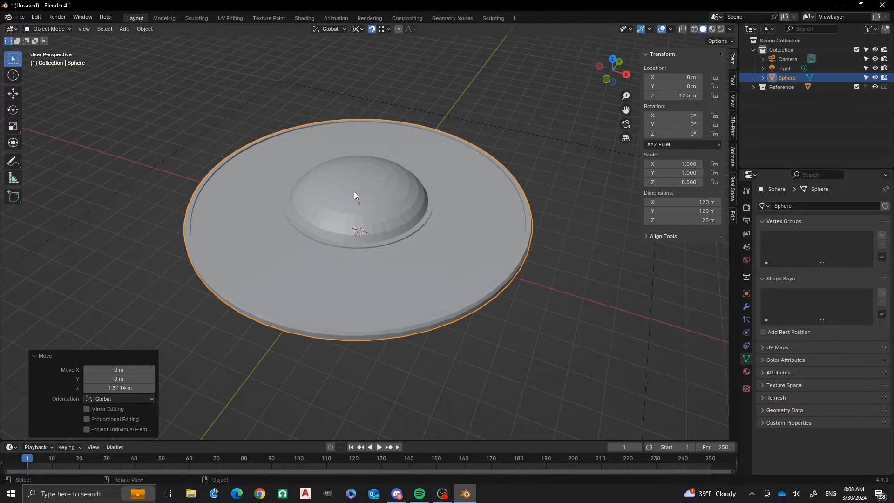
{"action": "scroll", "coordinate": [354, 192], "scroll_direction": "up", "scroll_amount": 3}
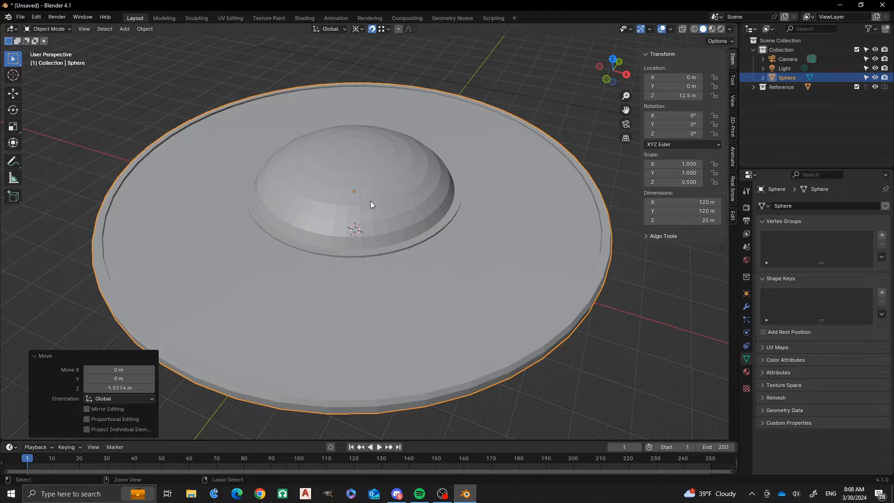
{"action": "key", "text": "ctrl+2"}
{"action": "middle_click_drag", "start_coordinate": [370, 296], "coordinate": [320, 279]}
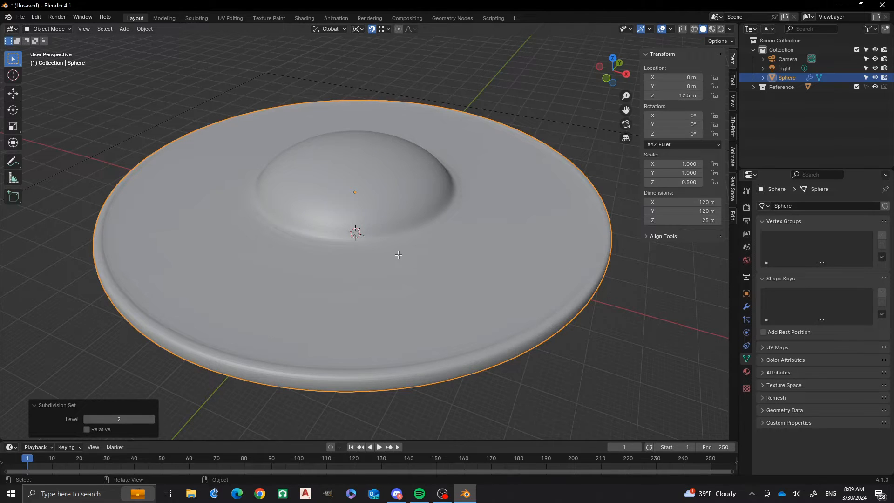
In Edit Mode with edge selection, select the edge loop around the upper dome's base and switch the viewport to wireframe
{"action": "key", "text": "Tab"}
{"action": "middle_click_drag", "start_coordinate": [388, 241], "coordinate": [389, 222]}
{"action": "scroll", "coordinate": [390, 221], "scroll_direction": "up", "scroll_amount": 2}
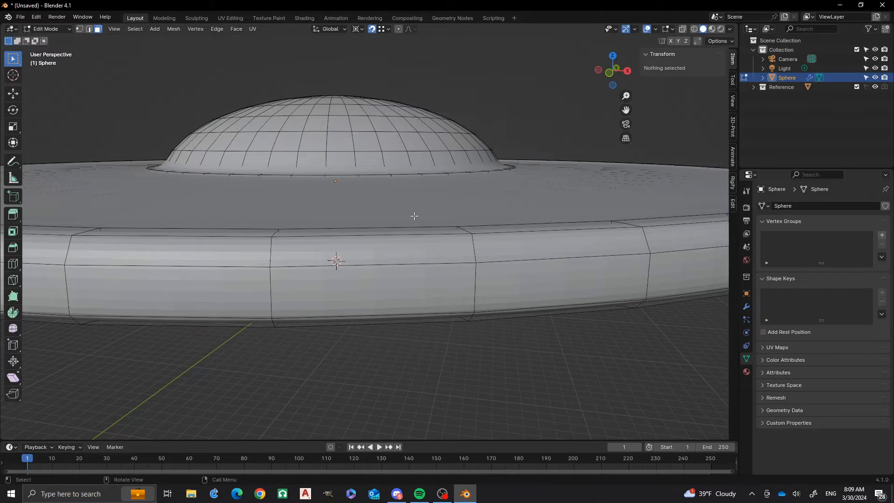
{"action": "left_click", "coordinate": [434, 174], "text": "alt"}
{"action": "key", "text": "2"}
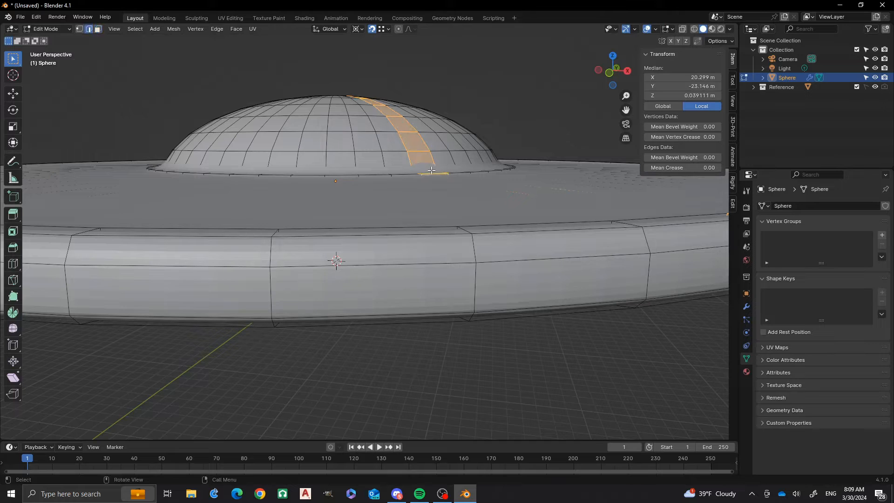
{"action": "left_click", "coordinate": [460, 172], "text": "alt"}
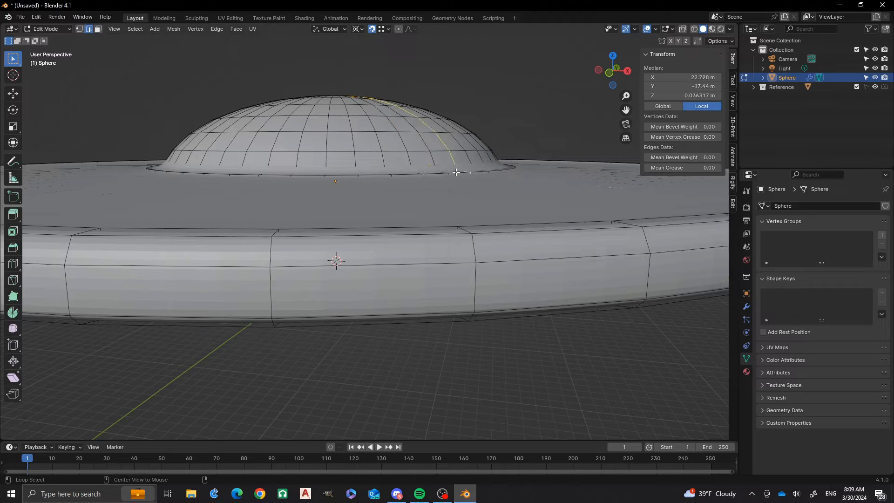
{"action": "left_click", "coordinate": [455, 173], "text": "alt"}
{"action": "middle_click_drag", "start_coordinate": [445, 188], "coordinate": [450, 263]}
{"action": "scroll", "coordinate": [451, 264], "scroll_direction": "up", "scroll_amount": 2}
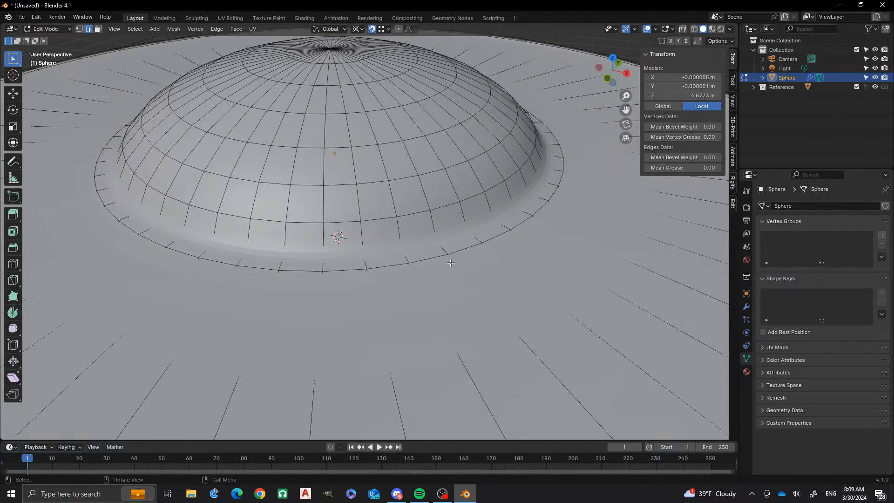
{"action": "key", "text": "z"}
{"action": "left_click", "coordinate": [419, 255]}
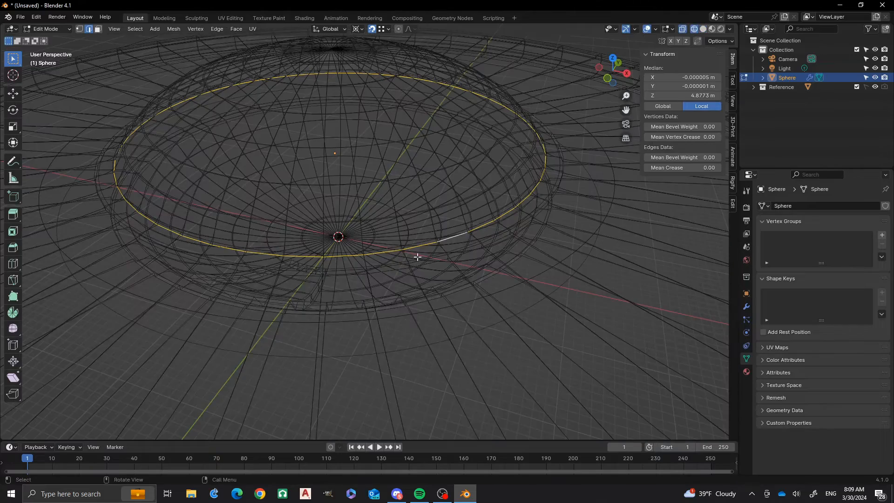
Apply an edge crease of 1 to the selected loop at the upper dome's base
{"action": "middle_click_drag", "start_coordinate": [428, 242], "coordinate": [551, 178]}
{"action": "left_click", "coordinate": [569, 170], "text": "alt+shift"}
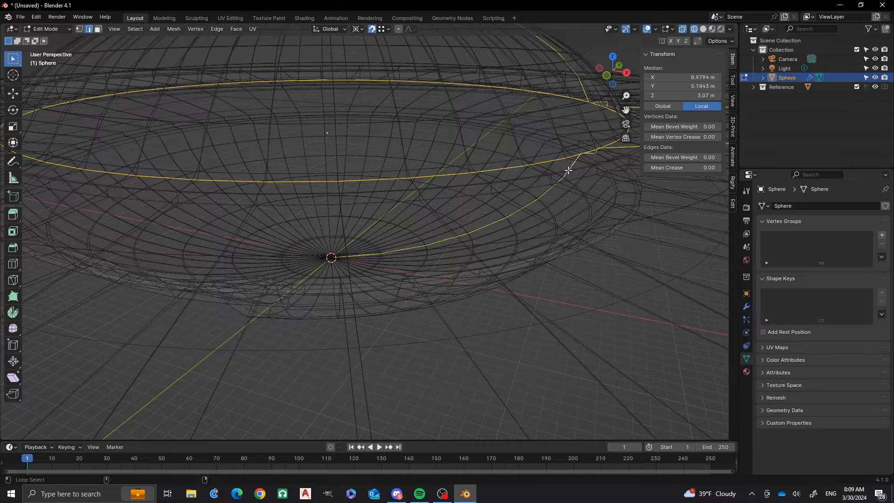
{"action": "key", "text": "ctrl+z"}
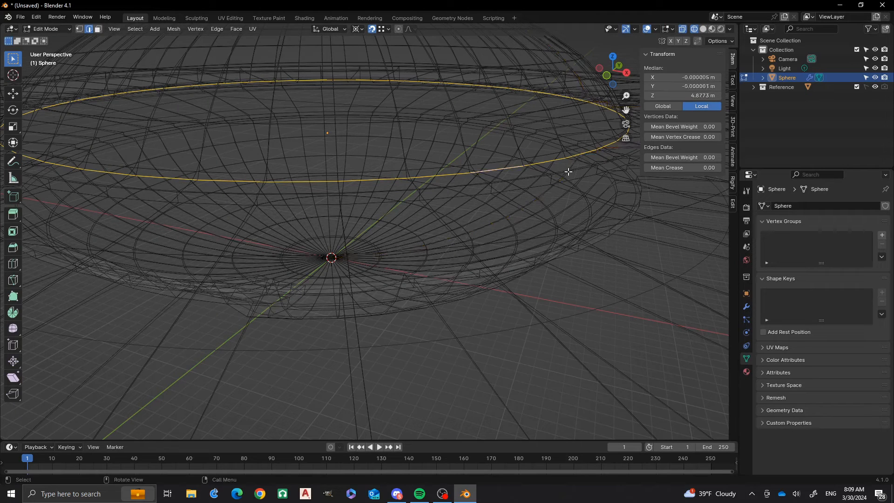
{"action": "key", "text": "ctrl+shift+r"}
{"action": "right_click", "coordinate": [568, 172]}
{"action": "key", "text": "shift+e"}
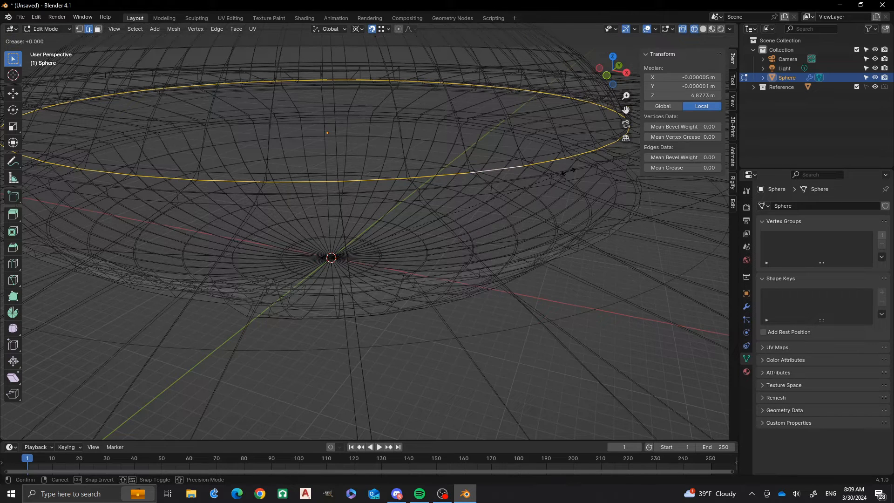
{"action": "type", "text": "1"}
{"action": "key", "text": "Return"}
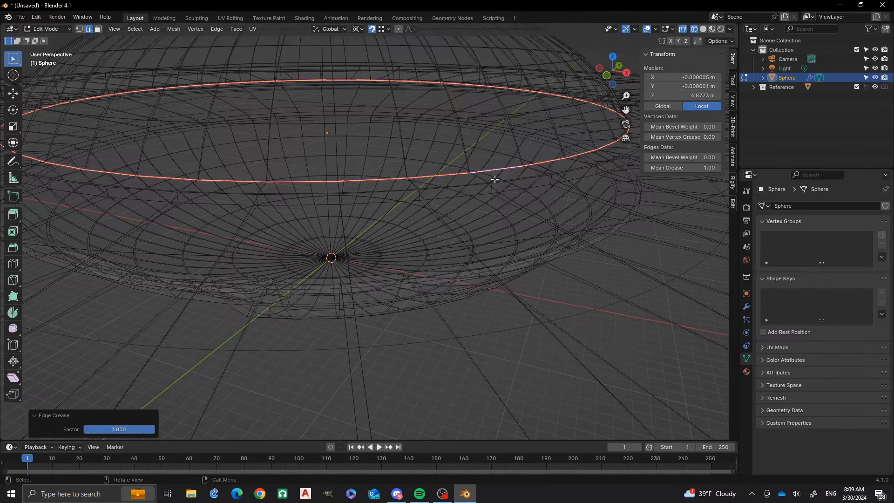
Crease the outer top edge loop of the ring around the upper dome with a value of 1
{"action": "middle_click_drag", "start_coordinate": [493, 179], "coordinate": [506, 195]}
{"action": "scroll", "coordinate": [507, 194], "scroll_direction": "up", "scroll_amount": 5}
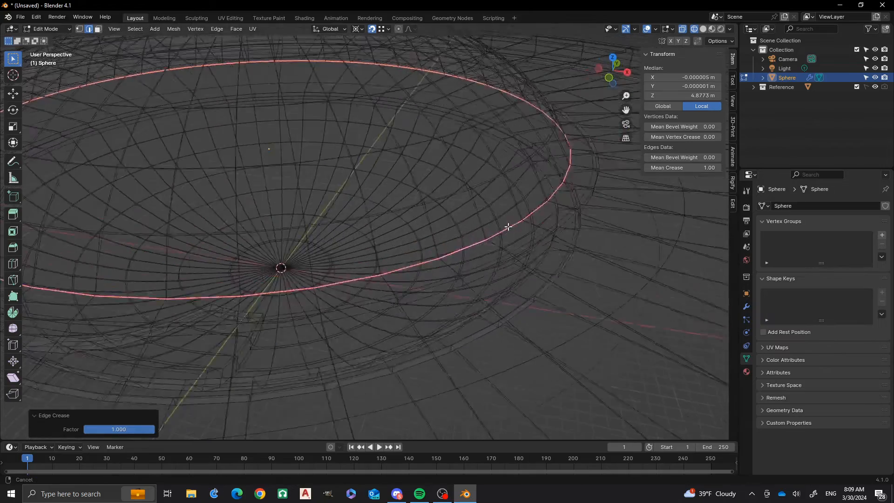
{"action": "middle_click_drag", "start_coordinate": [505, 247], "coordinate": [493, 240]}
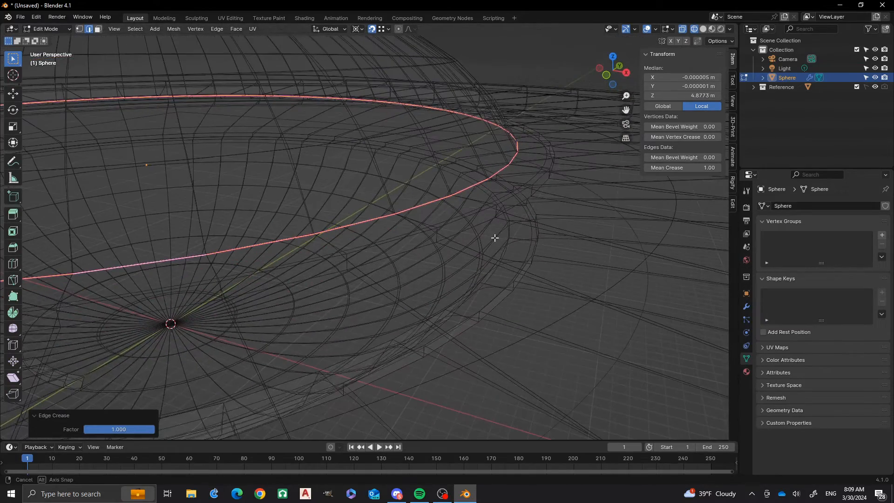
{"action": "left_click", "coordinate": [533, 182], "text": "alt"}
{"action": "key", "text": "shift+e"}
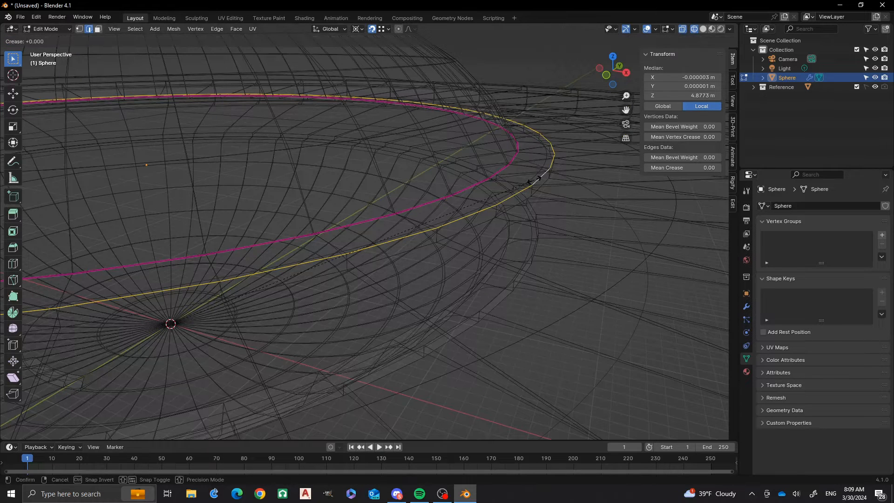
{"action": "type", "text": "1"}
{"action": "key", "text": "Return"}
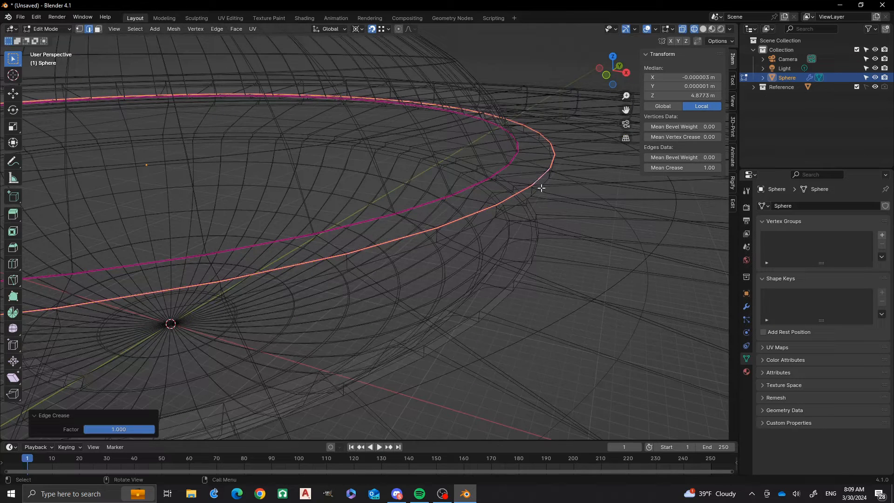
Crease the loop just below it, where the upper dome's ring meets the disc, with a value of 1
{"action": "left_click", "coordinate": [536, 189], "text": "alt"}
{"action": "key", "text": "shift+e"}
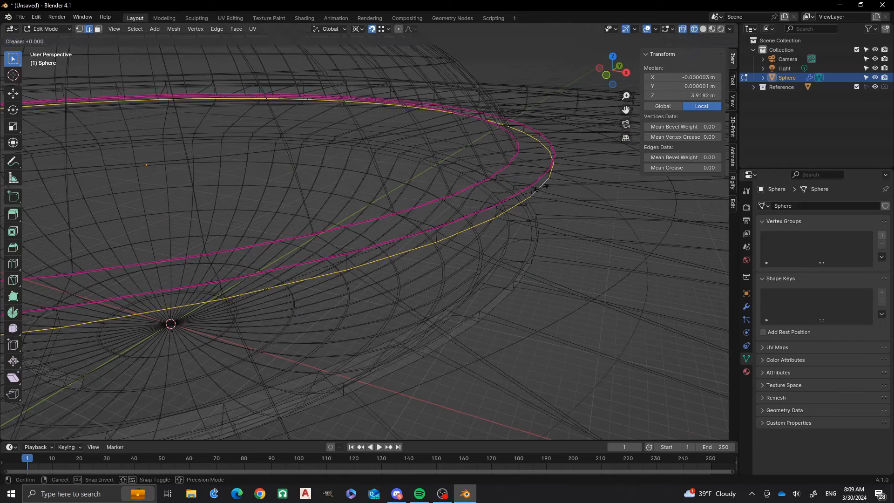
{"action": "type", "text": "1"}
{"action": "key", "text": "Return"}
Select the edge loop where the disc's upper surface meets the outer rim and crease it at 1
{"action": "scroll", "coordinate": [466, 177], "scroll_direction": "down", "scroll_amount": 8}
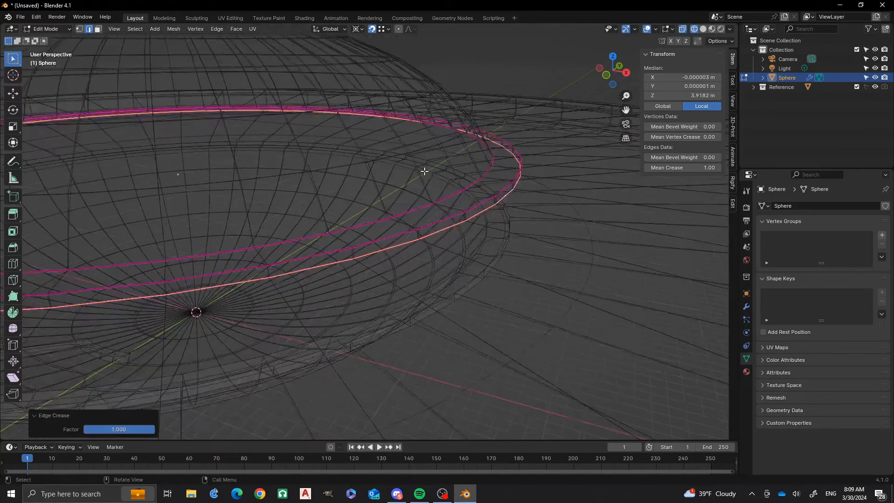
{"action": "left_click", "coordinate": [573, 197]}
{"action": "scroll", "coordinate": [606, 215], "scroll_direction": "up", "scroll_amount": 7}
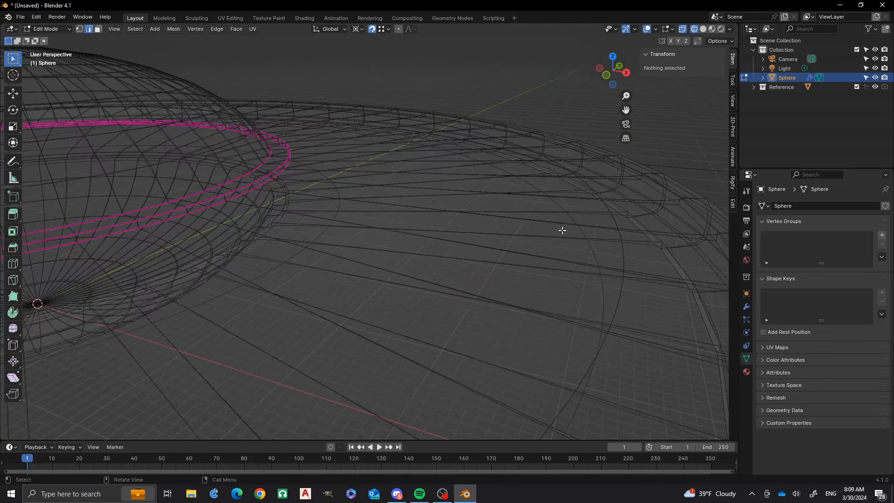
{"action": "left_click", "coordinate": [665, 195], "text": "alt"}
{"action": "left_click", "coordinate": [654, 192], "text": "alt"}
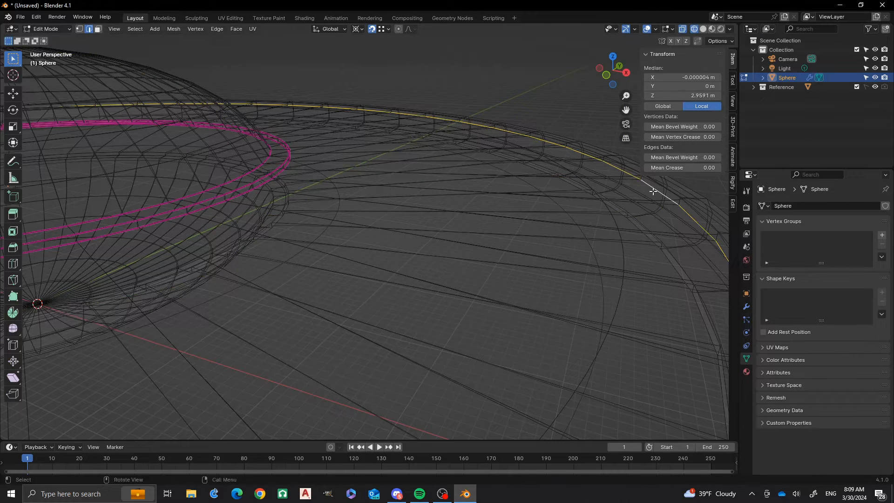
{"action": "key", "text": "shift+e"}
{"action": "type", "text": "1] = 1"}
{"action": "key", "text": "Return"}
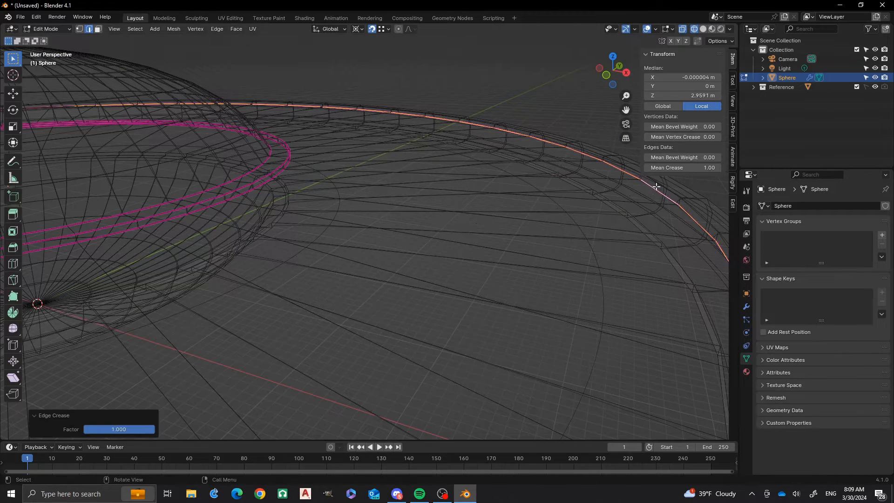
Crease the adjacent top inner edge loop of the outer rim at 1
{"action": "left_click", "coordinate": [663, 186], "text": "alt"}
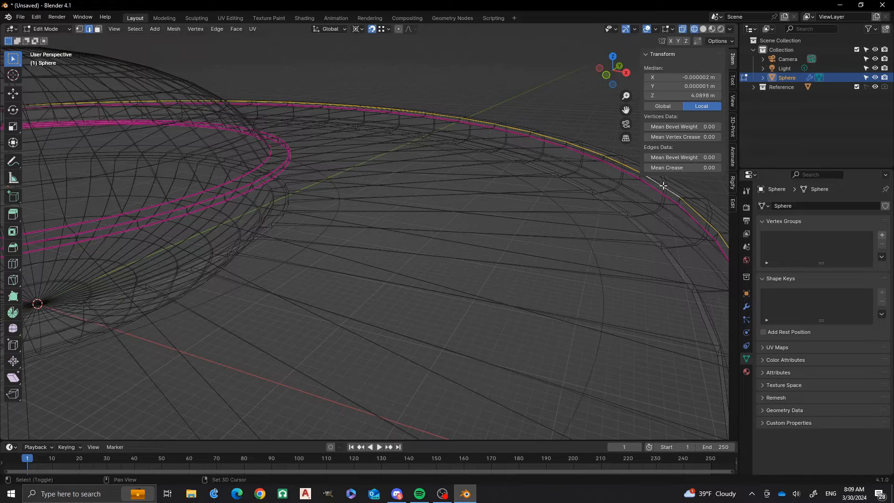
{"action": "key", "text": "shift+e"}
{"action": "key", "text": "1"}
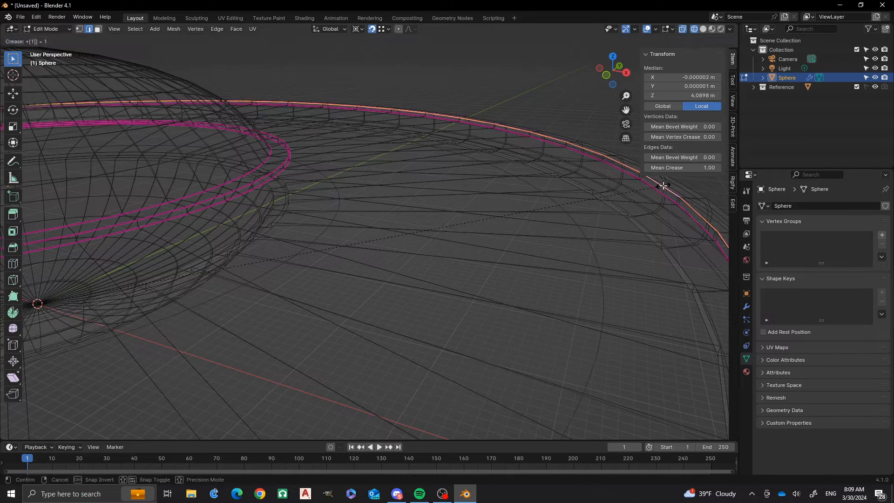
{"action": "key", "text": "Return"}
Return to solid shading and crease the edge loop where the disc's underside meets the outer rim at 1
{"action": "scroll", "coordinate": [485, 178], "scroll_direction": "down", "scroll_amount": 3}
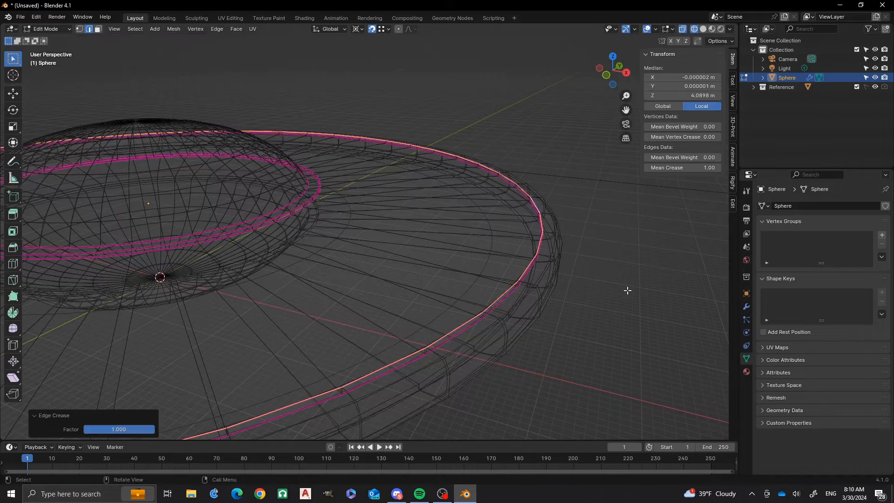
{"action": "left_click", "coordinate": [550, 334]}
{"action": "mouse_move", "coordinate": [549, 335]}
{"action": "middle_mouse_down"}
{"action": "mouse_move", "coordinate": [513, 308]}
{"action": "mouse_move", "coordinate": [529, 281]}
{"action": "mouse_move", "coordinate": [540, 284]}
{"action": "mouse_move", "coordinate": [549, 247]}
{"action": "middle_mouse_up"}
{"action": "key", "text": "z"}
{"action": "left_click", "coordinate": [611, 247]}
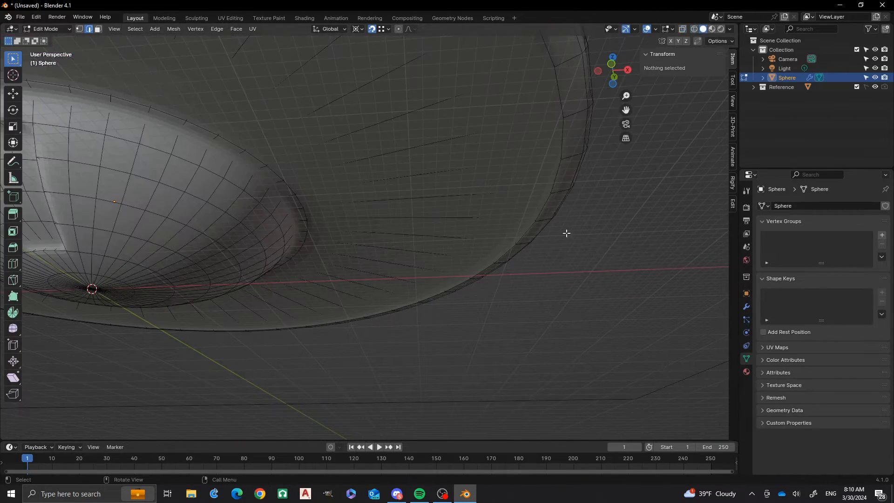
{"action": "left_click", "coordinate": [548, 189], "text": "alt"}
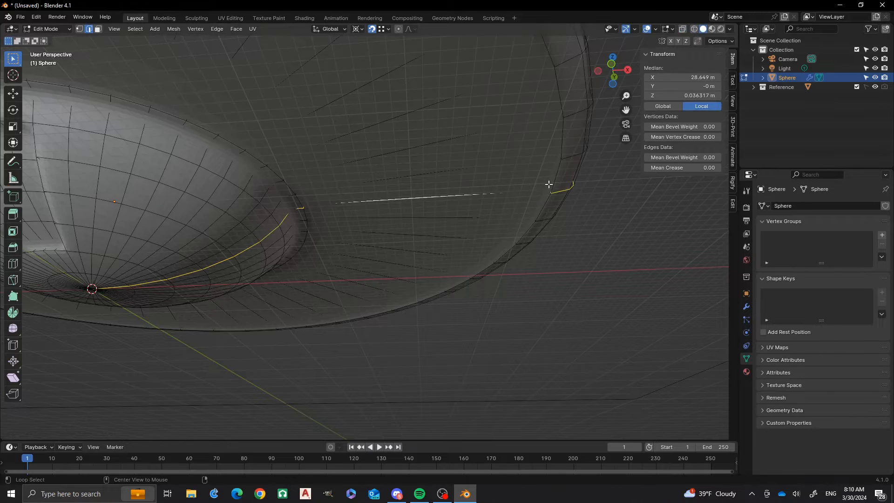
{"action": "left_click", "coordinate": [549, 184], "text": "alt"}
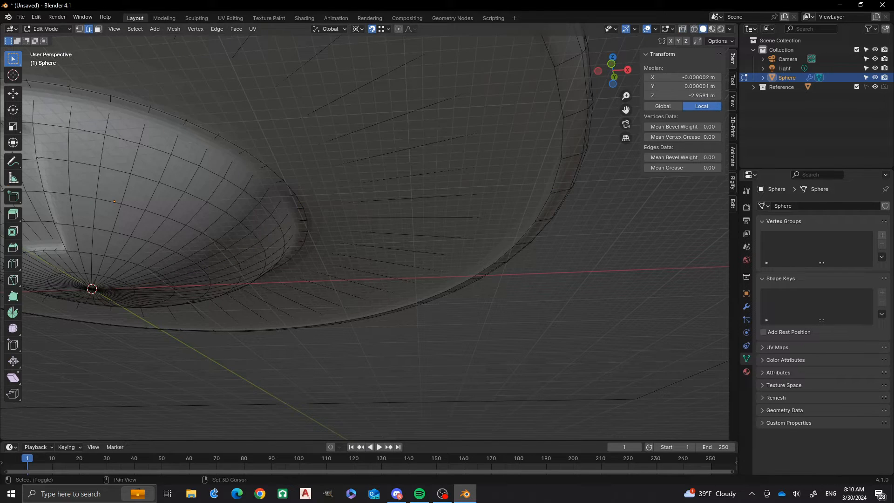
{"action": "key", "text": "shift+e"}
{"action": "key", "text": "1"}
{"action": "key", "text": "Return"}
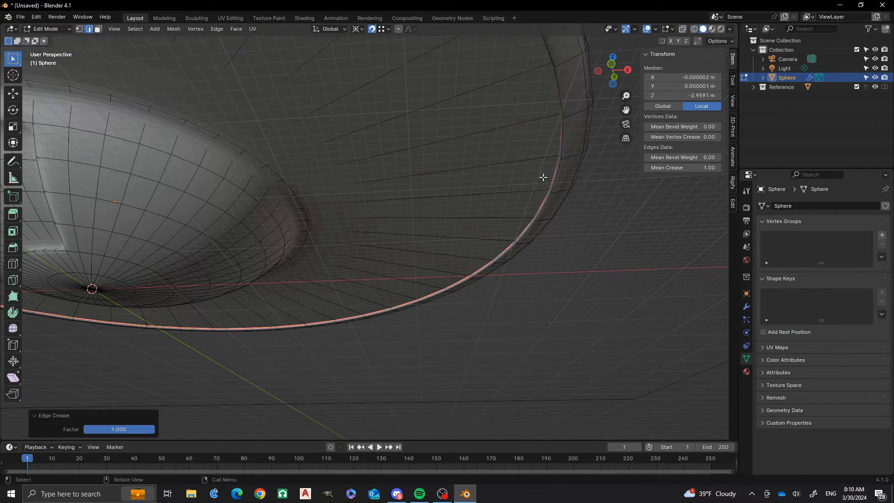
Crease the neighbouring bottom inner edge loop of the outer rim at 1
{"action": "middle_click_drag", "start_coordinate": [544, 176], "coordinate": [501, 212]}
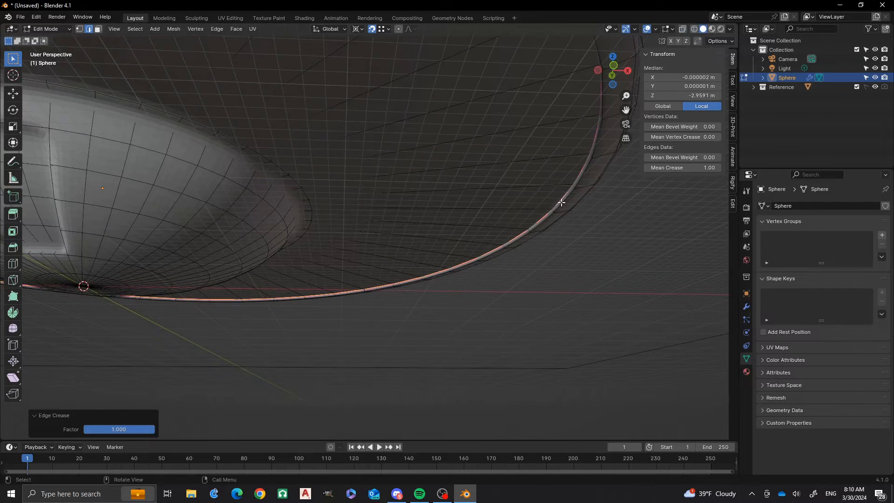
{"action": "left_click", "coordinate": [561, 203], "text": "alt"}
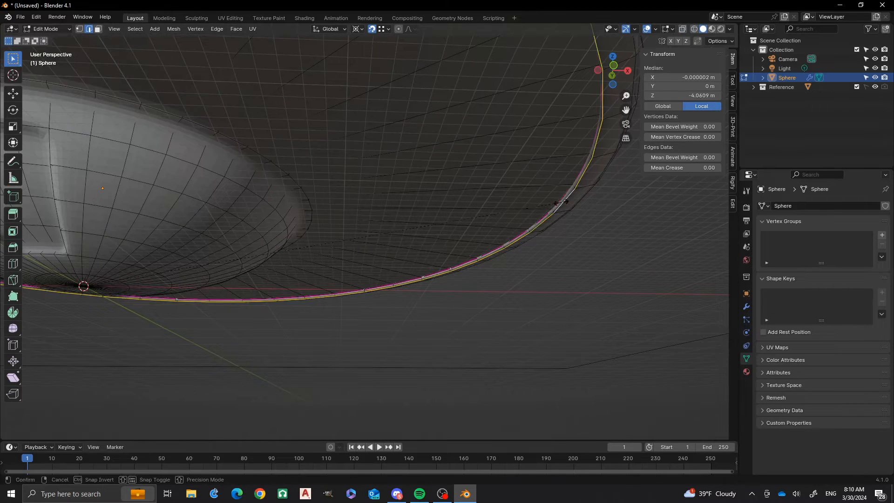
{"action": "key", "text": "shift+e"}
{"action": "key", "text": "1"}
{"action": "key", "text": "Return"}
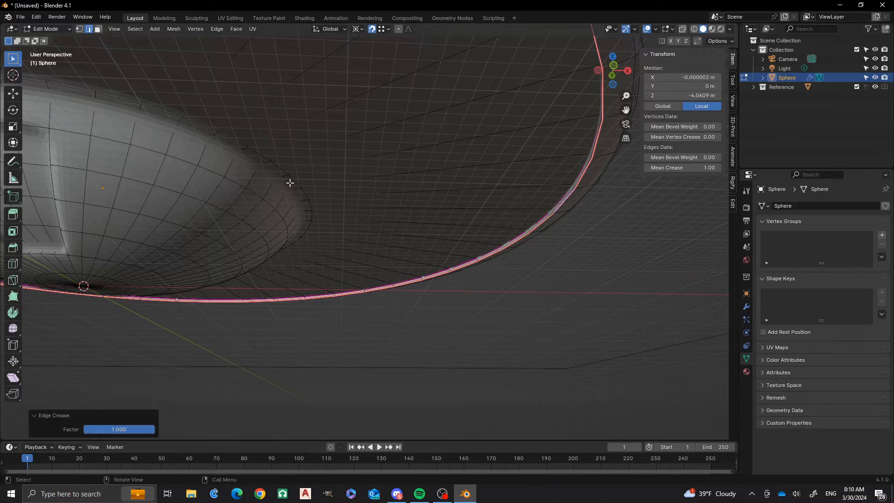
Crease the outer edge loop of the ring around the lower dome with a value of 1
{"action": "middle_click_drag", "start_coordinate": [292, 179], "coordinate": [250, 214]}
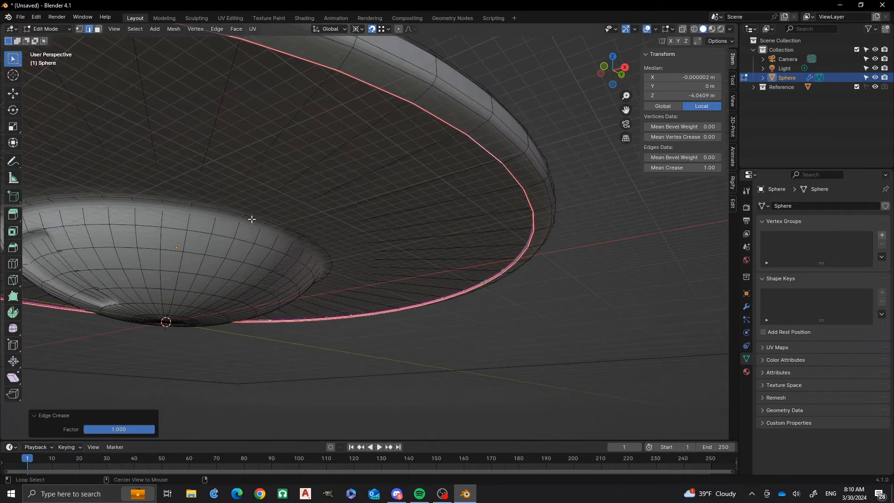
{"action": "left_click", "coordinate": [253, 218], "text": "alt"}
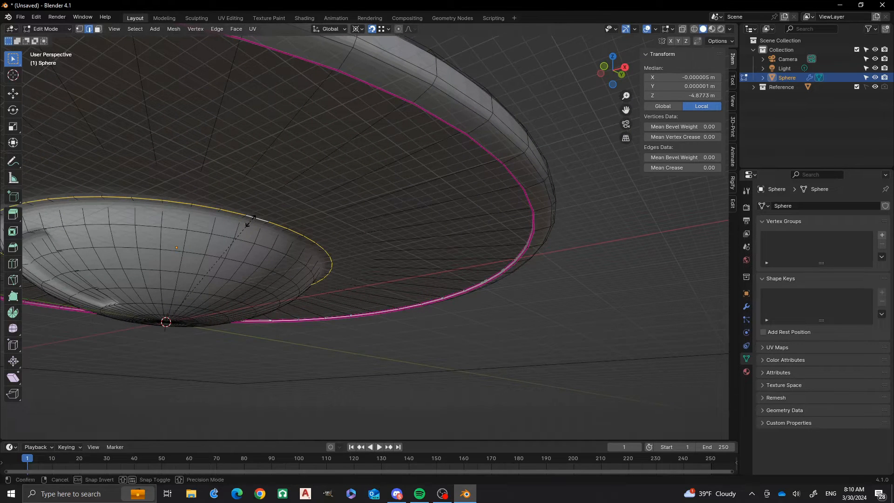
{"action": "key", "text": "shift+e"}
{"action": "key", "text": "1"}
{"action": "key", "text": "Return"}
Crease the inner edge loop at the lower dome's base with a value of 1
{"action": "middle_click_drag", "start_coordinate": [291, 238], "coordinate": [377, 174]}
{"action": "scroll", "coordinate": [377, 174], "scroll_direction": "up", "scroll_amount": 3}
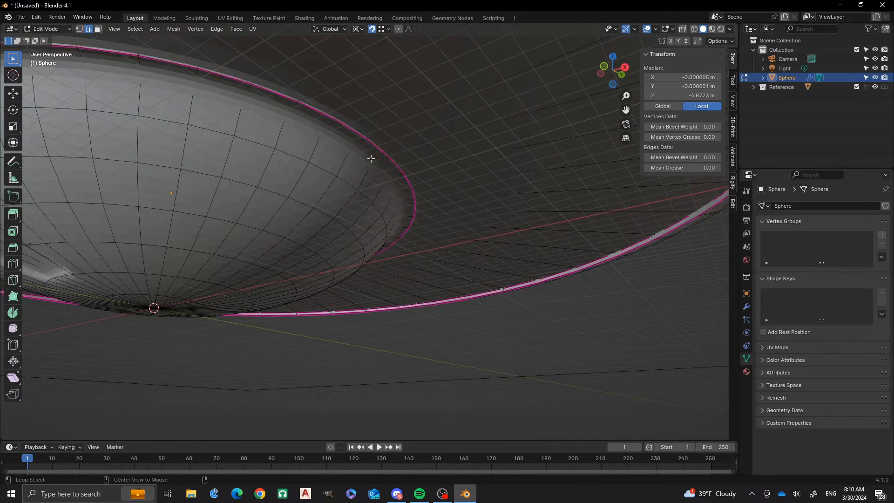
{"action": "left_click", "coordinate": [371, 158], "text": "alt"}
{"action": "key", "text": "shift+e"}
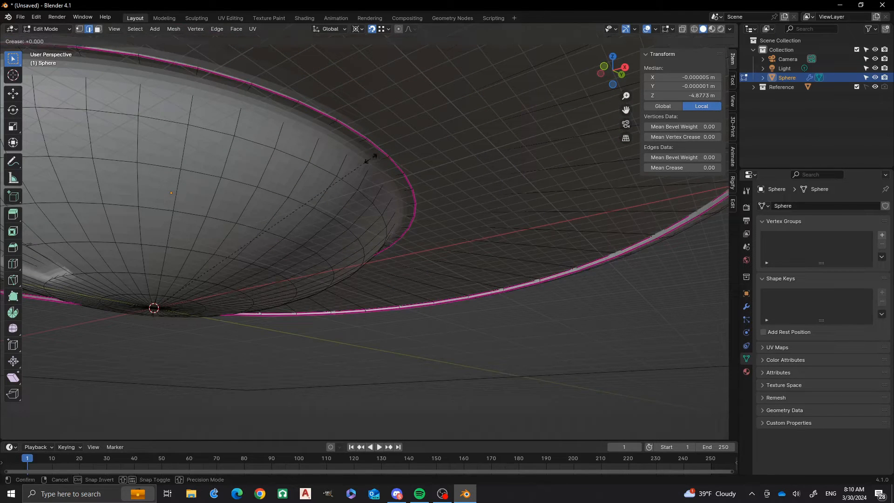
{"action": "key", "text": "1"}
{"action": "key", "text": "Return"}
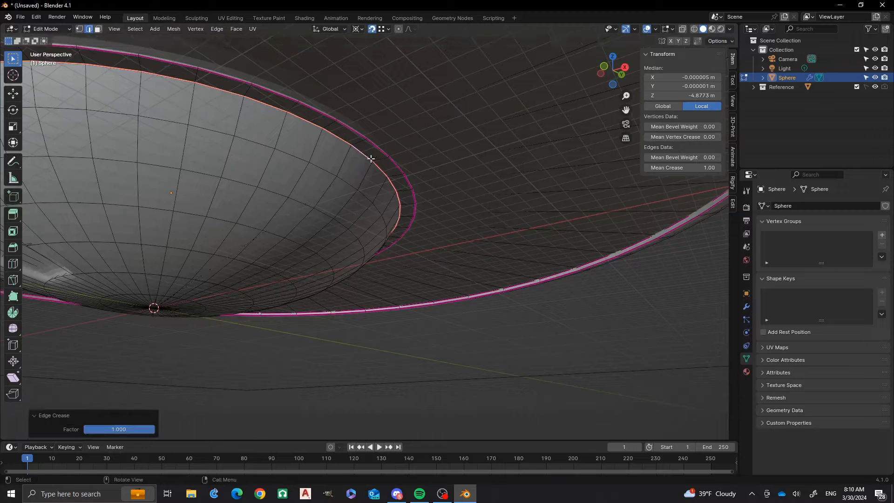
Crease the edge loop where the lower dome's ring meets the disc's underside with a value of 1
{"action": "left_click", "coordinate": [324, 105], "text": "alt"}
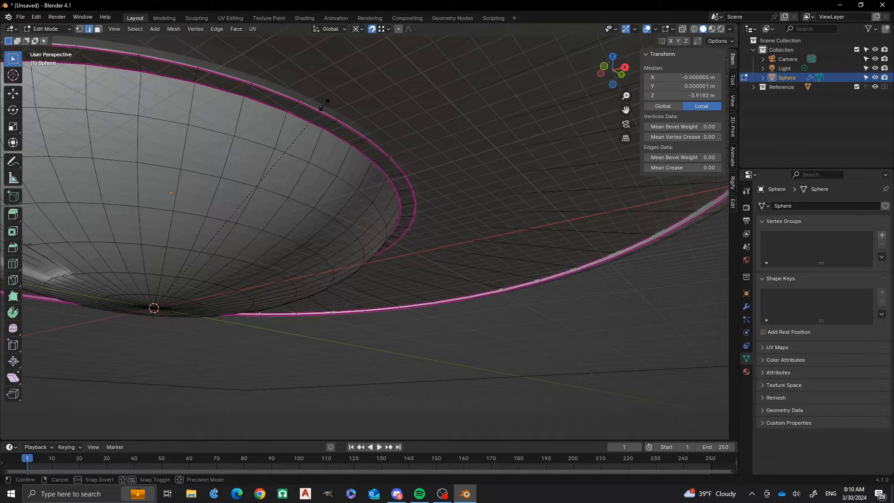
{"action": "key", "text": "shift+e"}
{"action": "key", "text": "1"}
{"action": "key", "text": "Return"}
{"action": "middle_click_drag", "start_coordinate": [325, 105], "coordinate": [253, 152]}
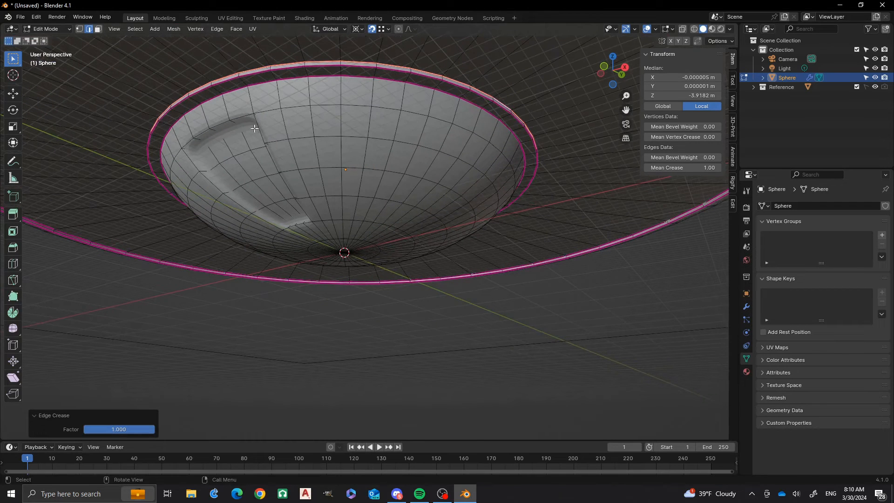
Crease all four sides of the hatch opening's outer edge on the lower dome with a value of 1
{"action": "key", "text": "alt+a"}
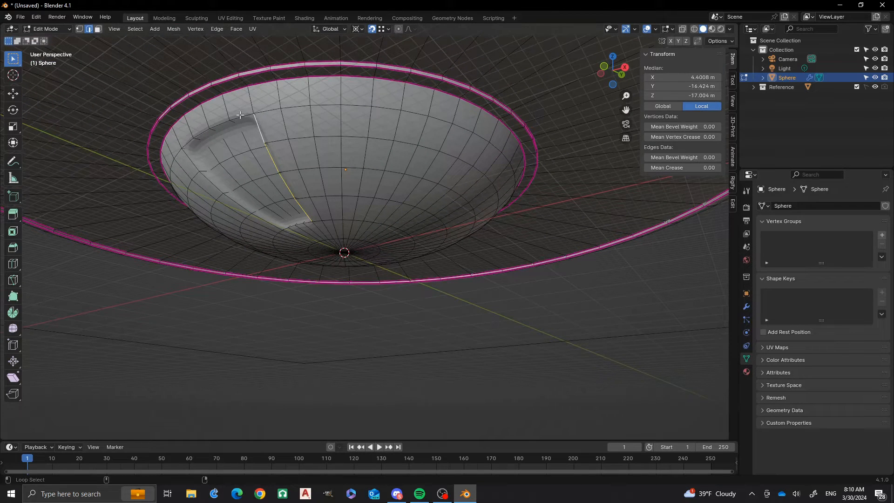
{"action": "left_click", "coordinate": [240, 116], "text": "alt"}
{"action": "left_click", "coordinate": [189, 159], "text": "alt+shift"}
{"action": "left_click", "coordinate": [300, 225], "text": "alt+shift"}
{"action": "left_click", "coordinate": [300, 226], "text": "alt+shift"}
{"action": "key", "text": "shift+e"}
{"action": "type", "text": "1"}
{"action": "key", "text": "Return"}
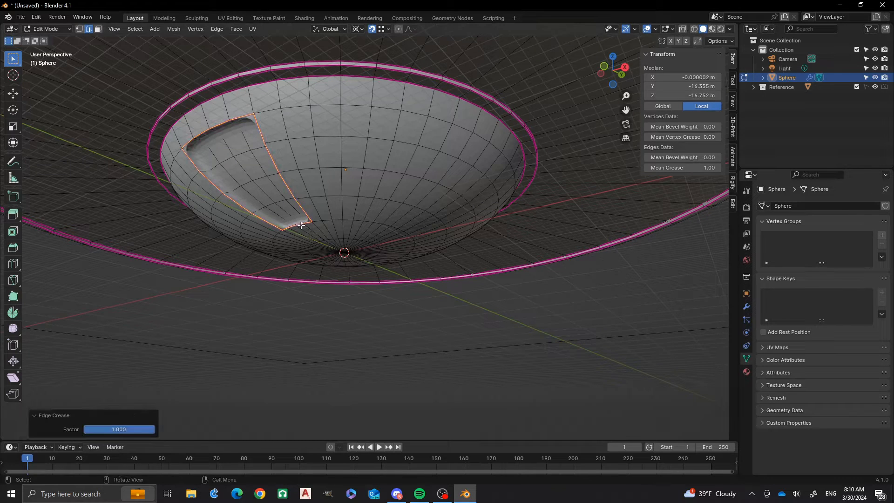
In wireframe shading, crease the recessed inner edge loop around the hatch floor with a value of 1
{"action": "left_click", "coordinate": [214, 136], "text": "alt+shift"}
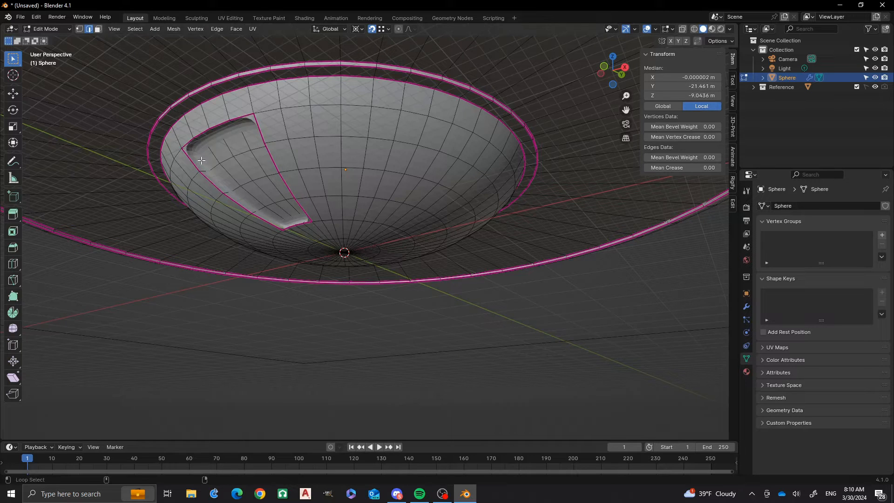
{"action": "left_click", "coordinate": [201, 160], "text": "alt+shift"}
{"action": "key", "text": "z"}
{"action": "left_click", "coordinate": [232, 220]}
{"action": "middle_click_drag", "start_coordinate": [247, 219], "coordinate": [259, 180]}
{"action": "left_click", "coordinate": [291, 155], "text": "alt+shift"}
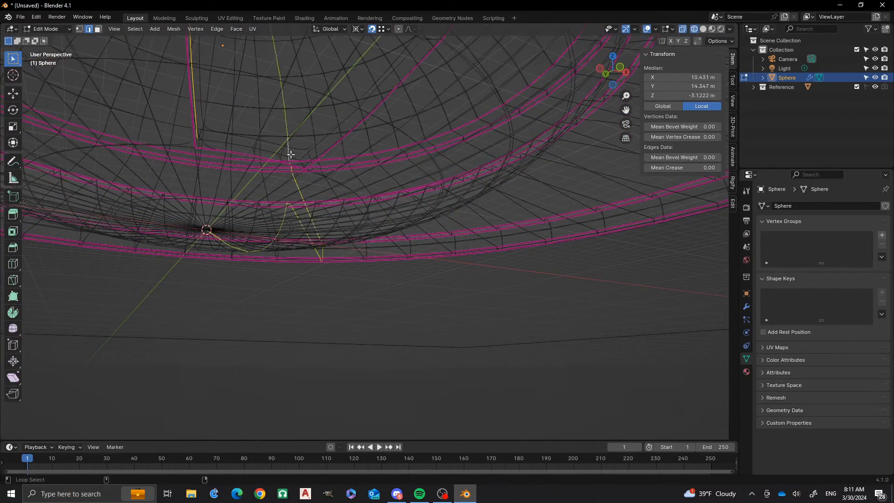
{"action": "left_click", "coordinate": [291, 155], "text": "alt+shift"}
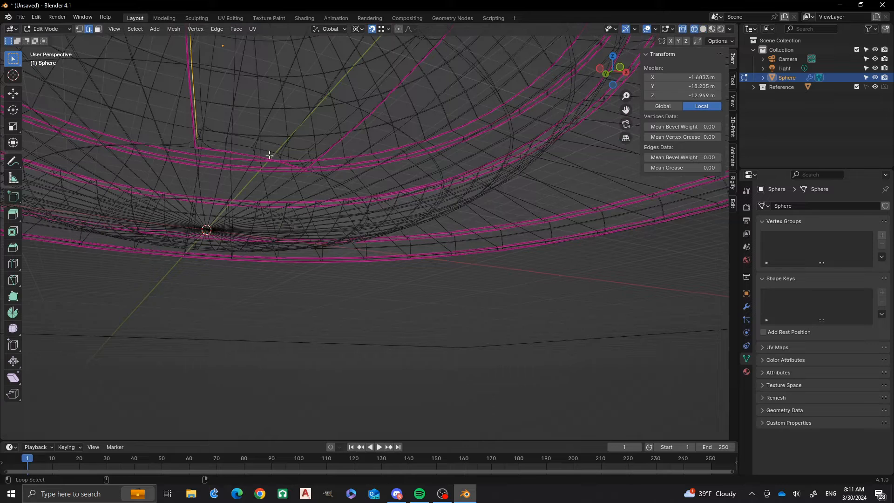
{"action": "left_click", "coordinate": [269, 151], "text": "alt+shift"}
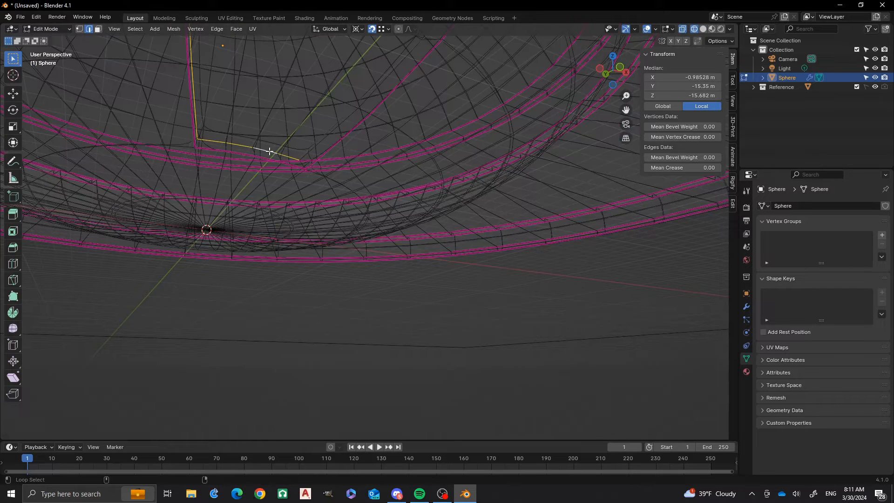
{"action": "left_click", "coordinate": [347, 115], "text": "alt+shift"}
{"action": "key", "text": "shift+e"}
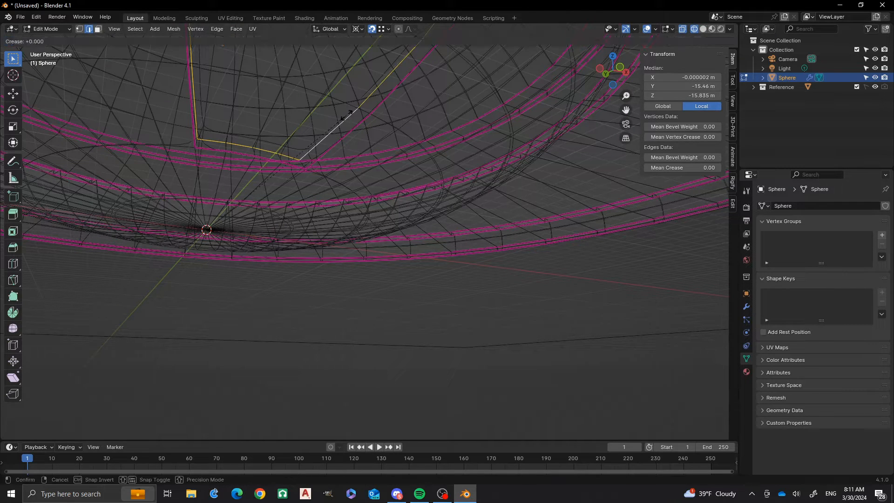
{"action": "type", "text": "1"}
{"action": "key", "text": "Return"}
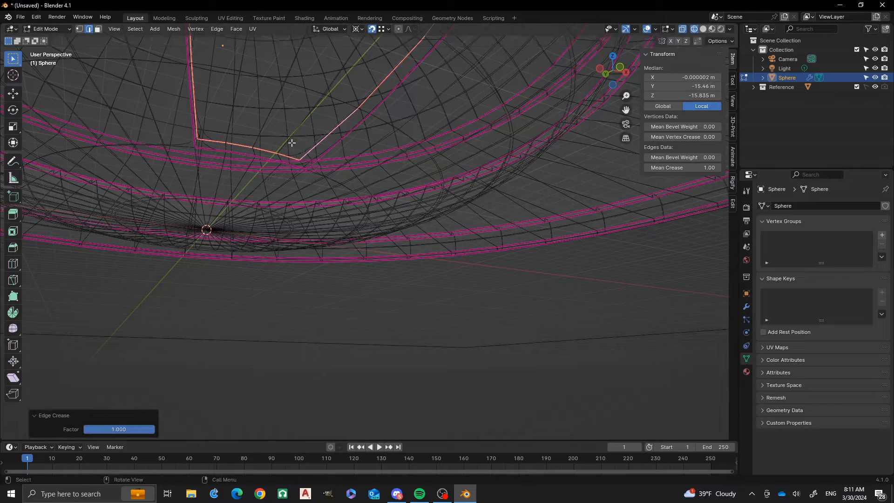
Return to Object Mode with solid shading and examine the saucer's top, underside and the corners of the recessed hatch
{"action": "scroll", "coordinate": [292, 143], "scroll_direction": "down", "scroll_amount": 3}
{"action": "key", "text": "Tab"}
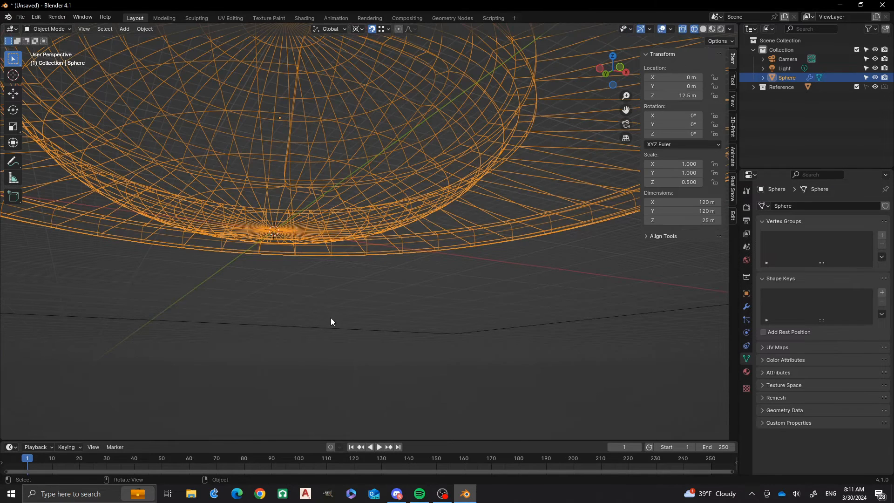
{"action": "key", "text": "z"}
{"action": "left_click", "coordinate": [390, 311]}
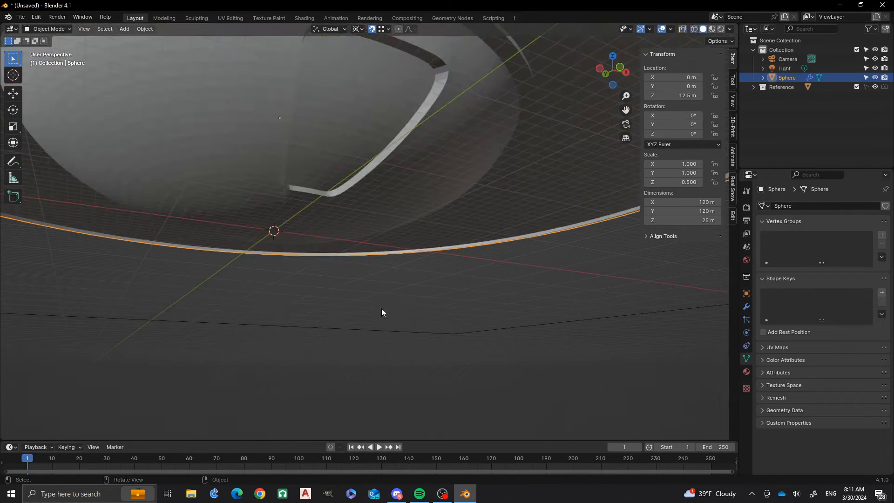
{"action": "middle_click_drag", "start_coordinate": [382, 311], "coordinate": [291, 336]}
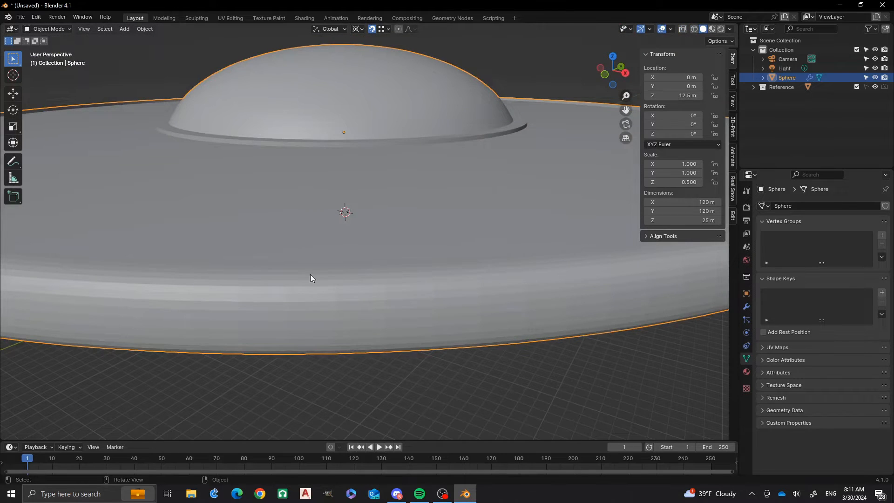
{"action": "middle_click_drag", "start_coordinate": [310, 276], "coordinate": [321, 287]}
{"action": "scroll", "coordinate": [338, 201], "scroll_direction": "down", "scroll_amount": 6}
{"action": "middle_click_drag", "start_coordinate": [340, 186], "coordinate": [384, 223]}
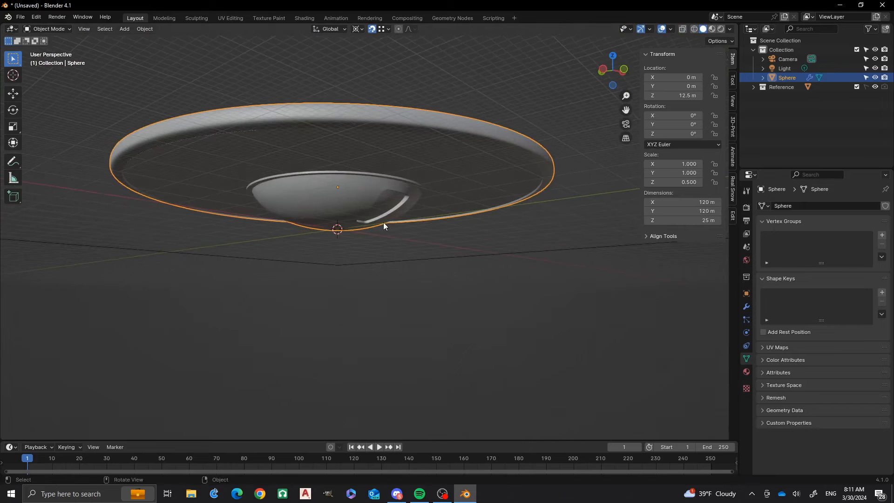
{"action": "middle_click_drag", "start_coordinate": [374, 185], "coordinate": [388, 162]}
{"action": "scroll", "coordinate": [424, 182], "scroll_direction": "up", "scroll_amount": 1}
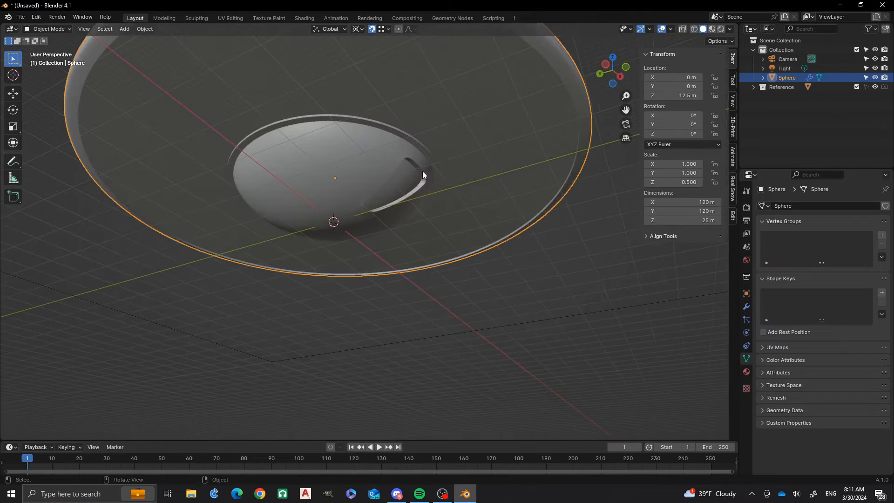
{"action": "scroll", "coordinate": [424, 172], "scroll_direction": "up", "scroll_amount": 6}
{"action": "middle_click_drag", "start_coordinate": [441, 116], "coordinate": [397, 211]}
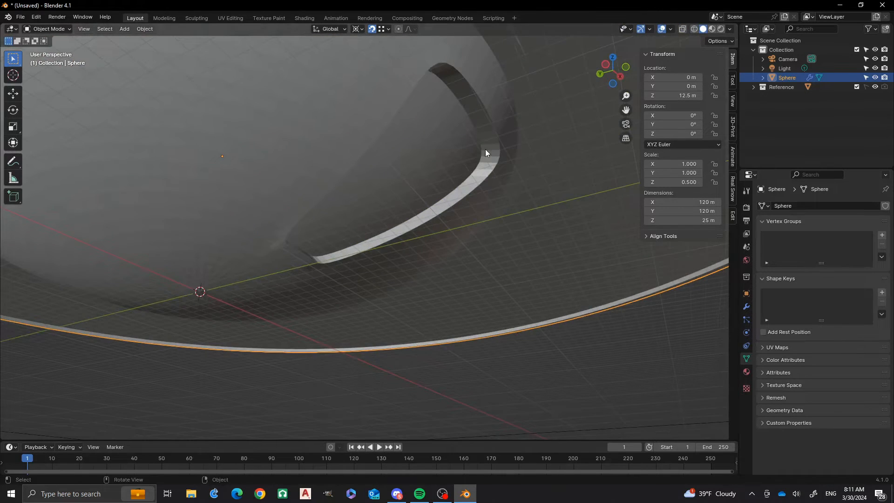
{"action": "middle_click_drag", "start_coordinate": [486, 153], "coordinate": [469, 163]}
In Edit Mode with wireframe shading, crease the two short depth edges at the hatch's upper, wider corners at 1
{"action": "key", "text": "Tab"}
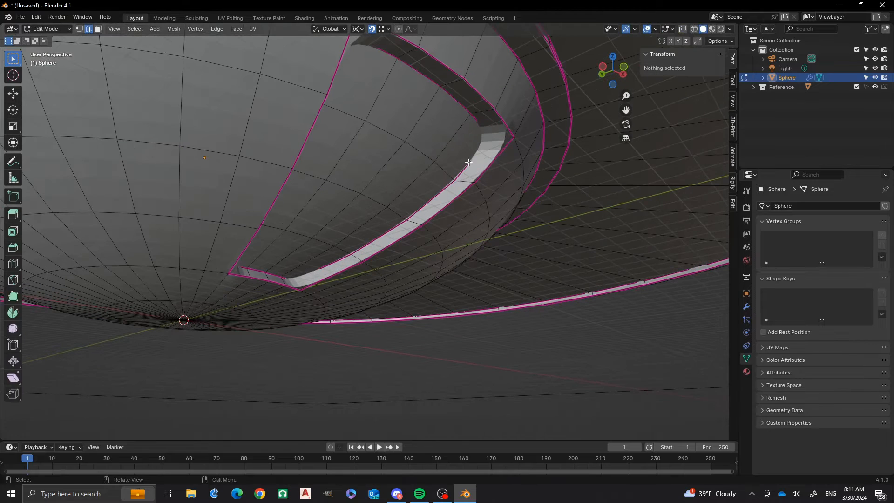
{"action": "key", "text": "z"}
{"action": "left_click", "coordinate": [447, 147]}
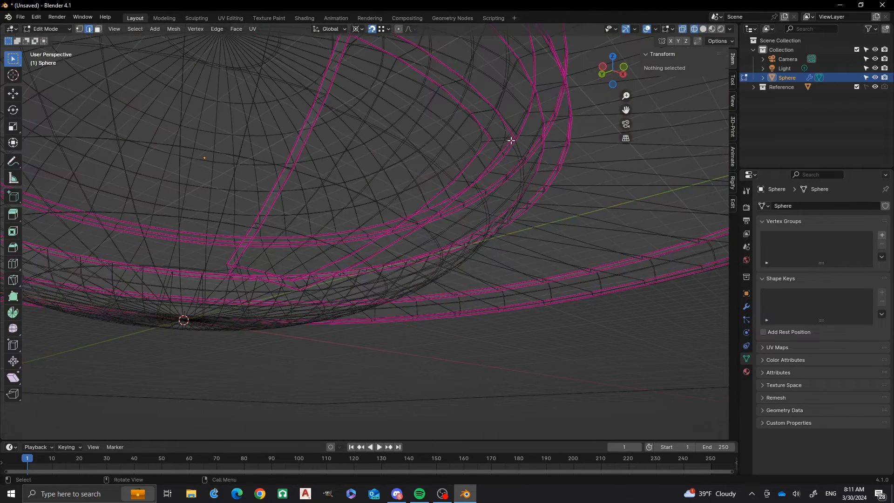
{"action": "left_click", "coordinate": [501, 139]}
{"action": "middle_click_drag", "start_coordinate": [499, 136], "coordinate": [305, 161]}
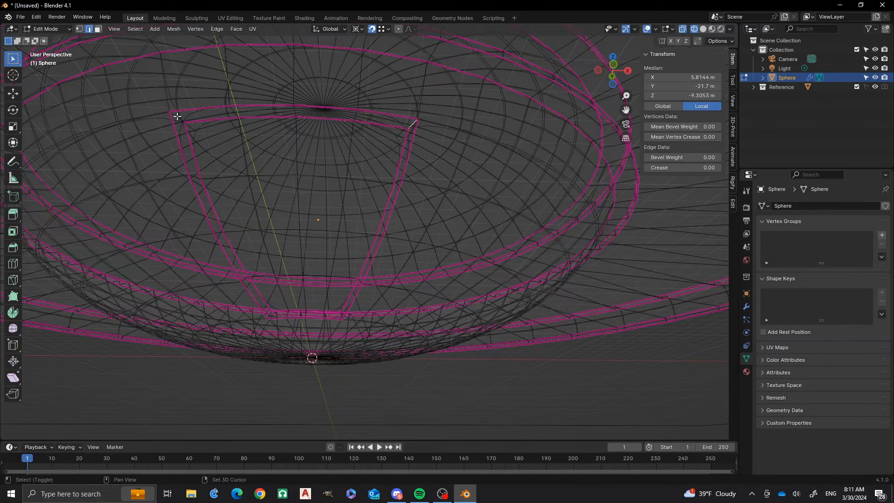
{"action": "left_click", "coordinate": [177, 117], "text": "shift"}
{"action": "key", "text": "shift+e"}
{"action": "type", "text": "1"}
{"action": "key", "text": "Return"}
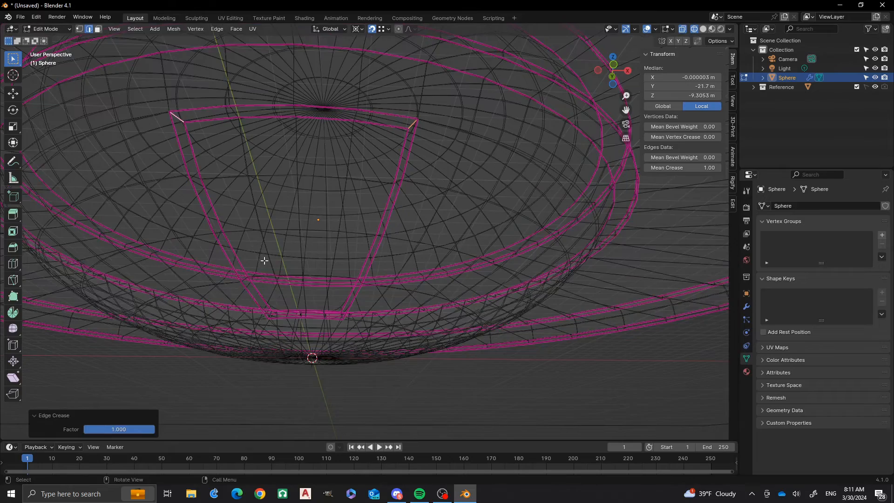
Crease the two short depth edges at the hatch's lower, narrower corners with a value of 1
{"action": "middle_click_drag", "start_coordinate": [264, 261], "coordinate": [246, 213], "text": "shift"}
{"action": "scroll", "coordinate": [264, 263], "scroll_direction": "up", "scroll_amount": 2}
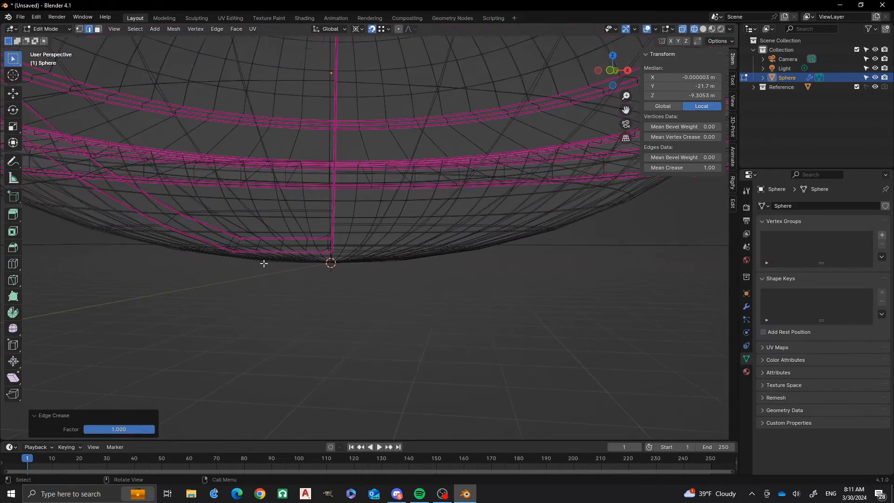
{"action": "middle_click_drag", "start_coordinate": [231, 243], "coordinate": [226, 237]}
{"action": "left_click", "coordinate": [232, 243]}
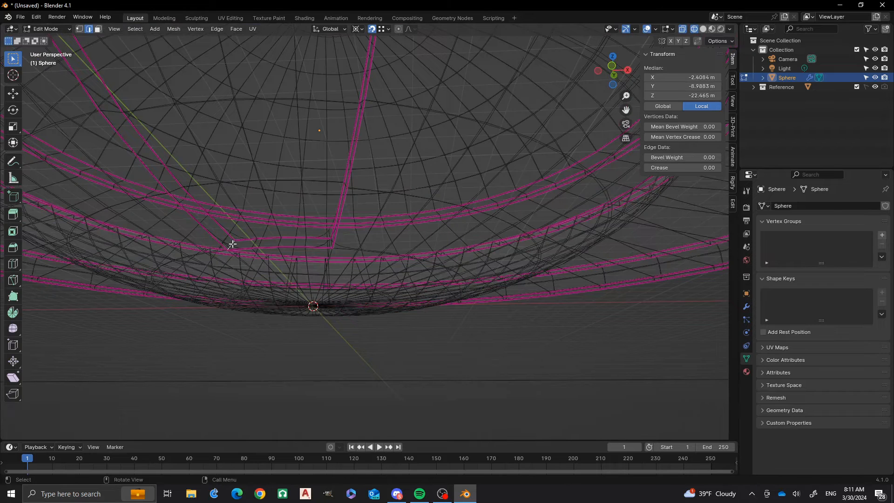
{"action": "middle_click_drag", "start_coordinate": [326, 259], "coordinate": [332, 258]}
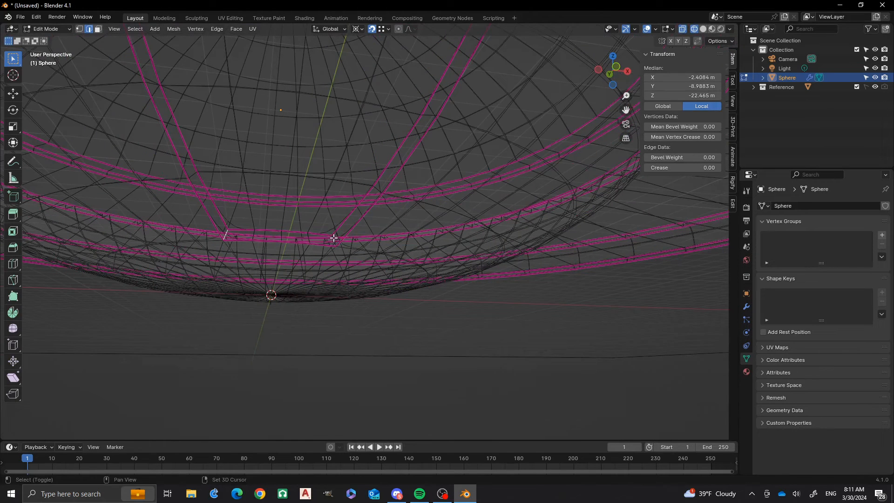
{"action": "left_click", "coordinate": [334, 241], "text": "shift"}
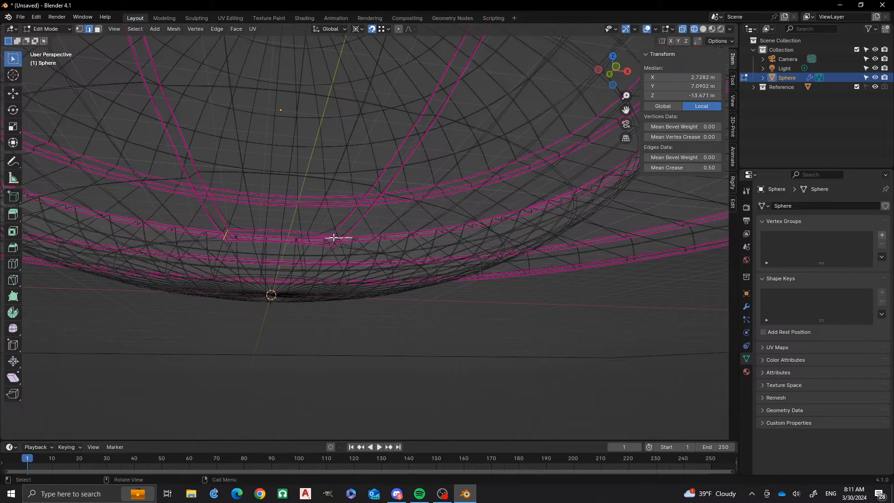
{"action": "left_click", "coordinate": [334, 238]}
{"action": "mouse_move", "coordinate": [334, 238]}
{"action": "middle_mouse_down"}
{"action": "mouse_move", "coordinate": [339, 214]}
{"action": "mouse_move", "coordinate": [331, 232]}
{"action": "middle_mouse_up"}
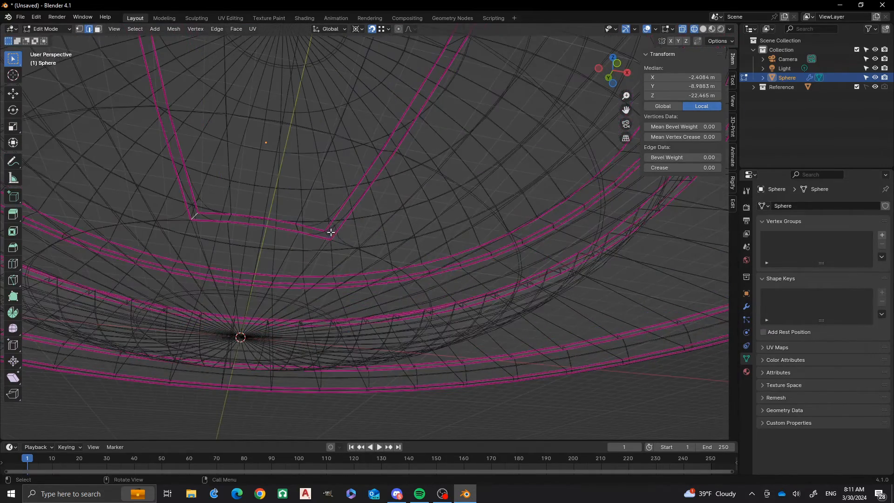
{"action": "left_click", "coordinate": [328, 232], "text": "shift"}
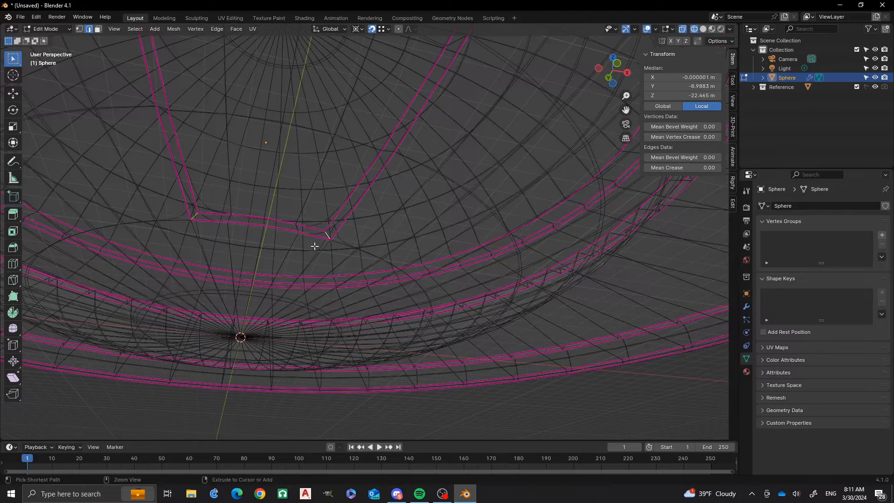
{"action": "key", "text": "shift+e"}
{"action": "type", "text": "1"}
{"action": "key", "text": "Return"}
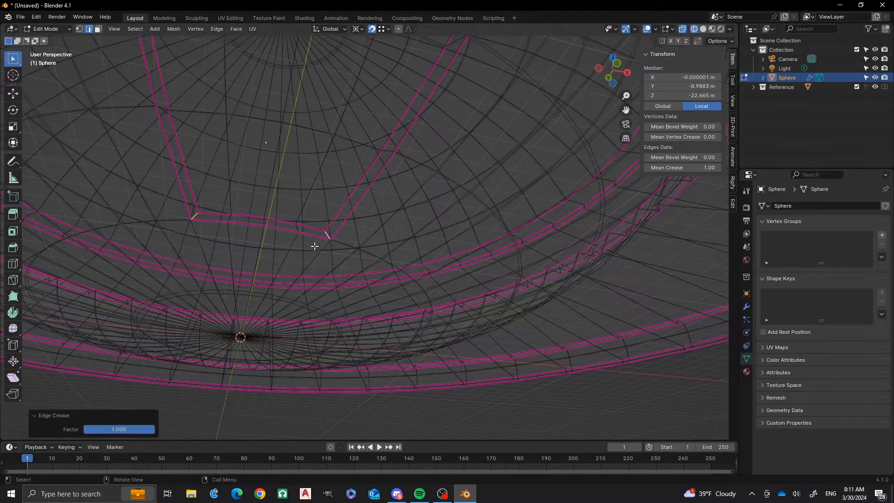
Leave Edit Mode, switch to solid shading and examine the creased hatch and whole saucer from the front, below and above
{"action": "middle_click_drag", "start_coordinate": [316, 240], "coordinate": [238, 356]}
{"action": "key", "text": "Tab"}
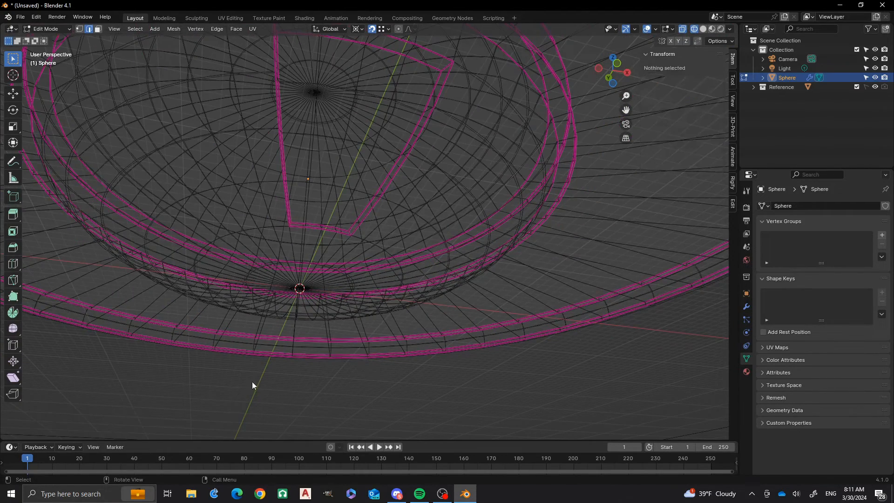
{"action": "mouse_move", "coordinate": [355, 304]}
{"action": "middle_mouse_down"}
{"action": "mouse_move", "coordinate": [365, 245]}
{"action": "mouse_move", "coordinate": [340, 311]}
{"action": "mouse_move", "coordinate": [349, 279]}
{"action": "middle_mouse_up"}
{"action": "key", "text": "z"}
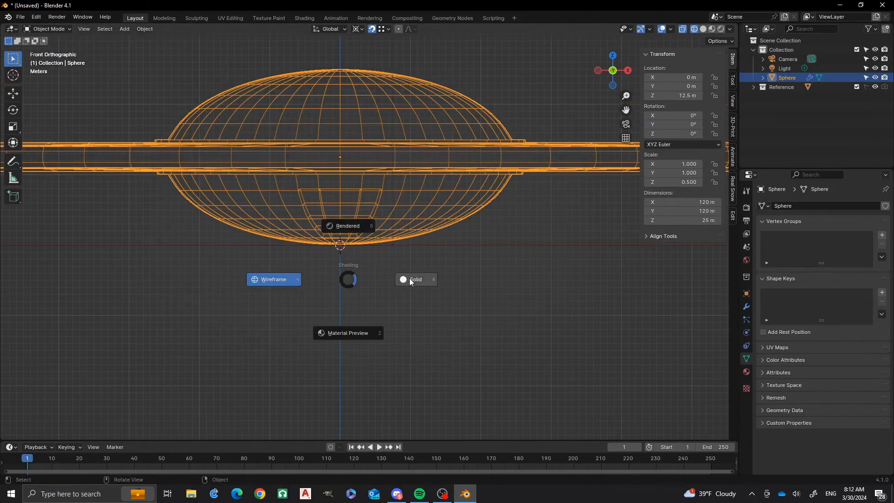
{"action": "left_click", "coordinate": [410, 278]}
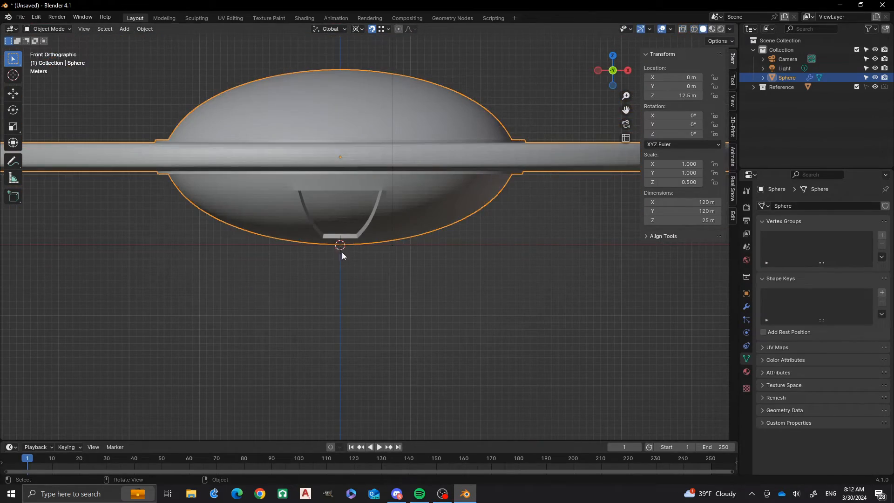
{"action": "middle_click_drag", "start_coordinate": [344, 253], "coordinate": [390, 302]}
{"action": "middle_click_drag", "start_coordinate": [339, 282], "coordinate": [371, 176]}
{"action": "scroll", "coordinate": [373, 210], "scroll_direction": "up", "scroll_amount": 3}
{"action": "scroll", "coordinate": [387, 196], "scroll_direction": "down", "scroll_amount": 3}
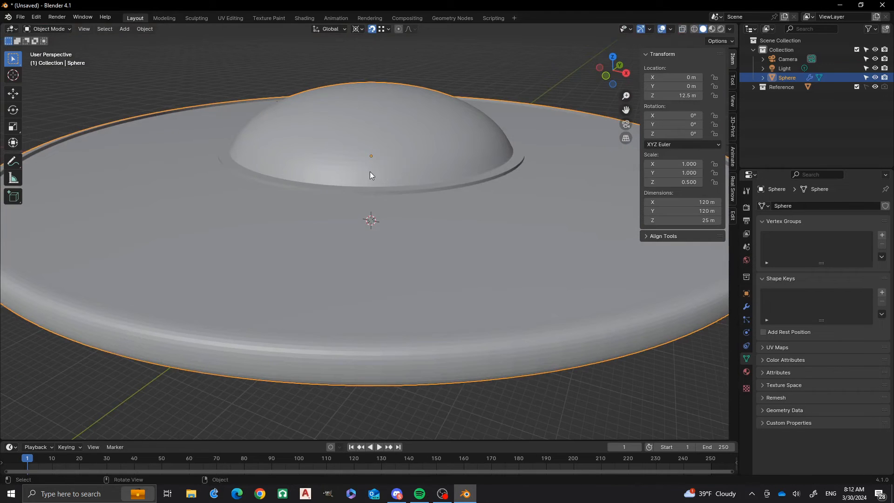
{"action": "scroll", "coordinate": [366, 162], "scroll_direction": "down", "scroll_amount": 4}
Start saving the file and create a new folder named UFO in the 3D Factory project folder
{"action": "key", "text": "ctrl+s"}
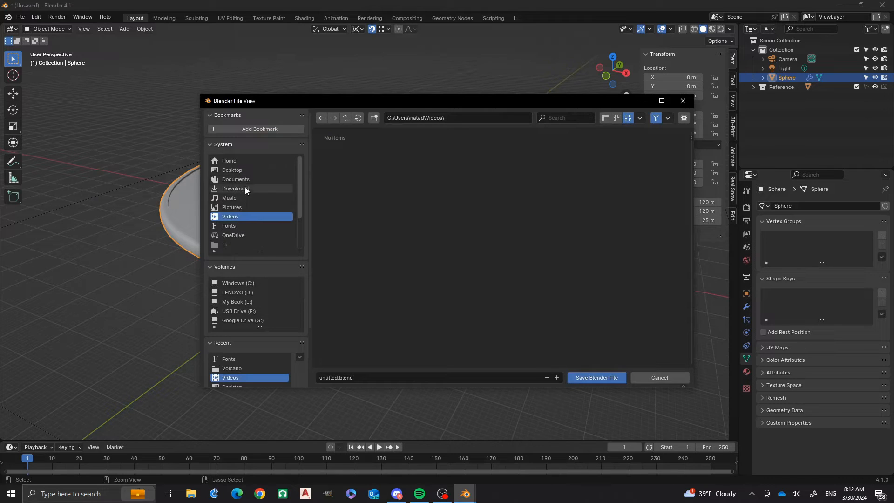
{"action": "scroll", "coordinate": [245, 182], "scroll_direction": "down", "scroll_amount": 3}
{"action": "scroll", "coordinate": [246, 208], "scroll_direction": "down", "scroll_amount": 2}
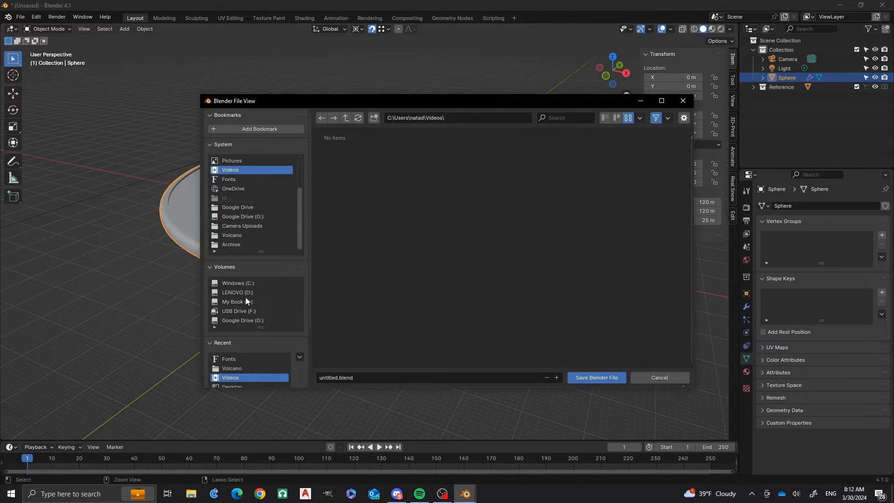
{"action": "scroll", "coordinate": [245, 297], "scroll_direction": "down", "scroll_amount": 4}
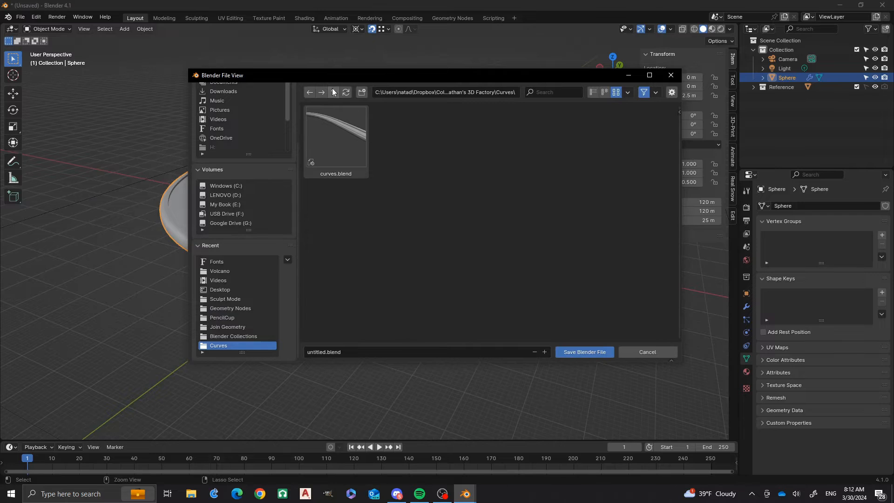
{"action": "left_click", "coordinate": [333, 92]}
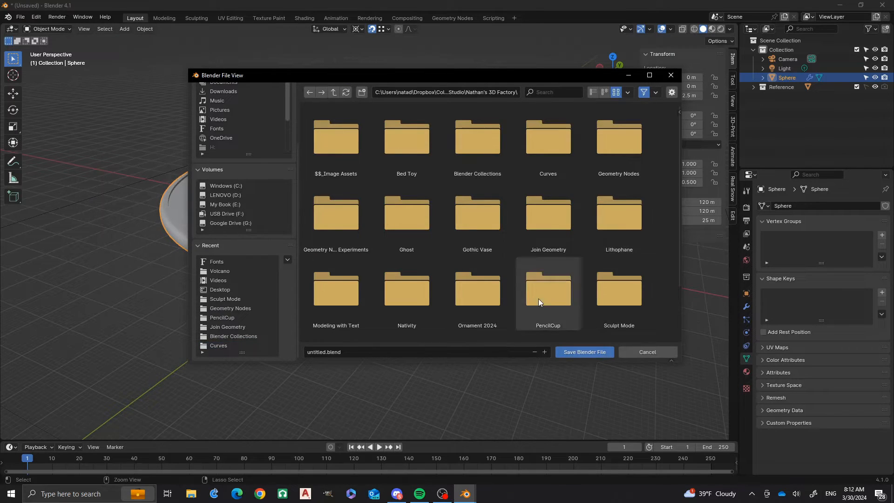
{"action": "right_click", "coordinate": [662, 270]}
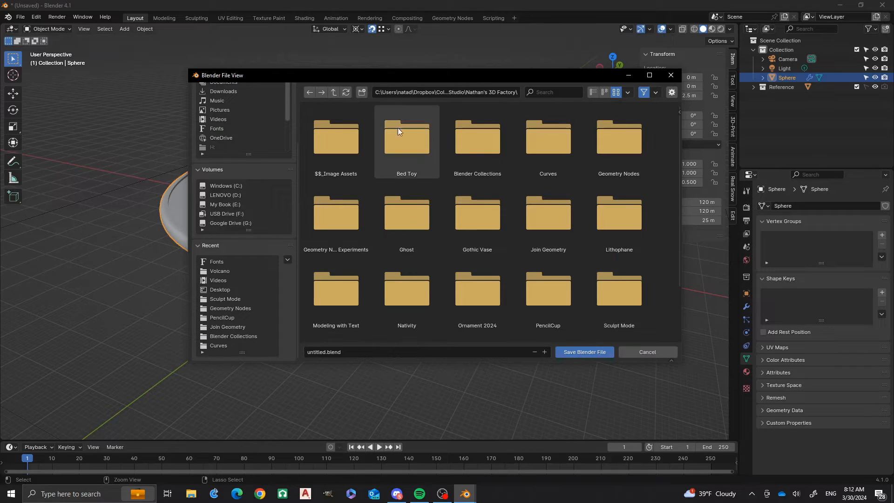
{"action": "left_click", "coordinate": [362, 92]}
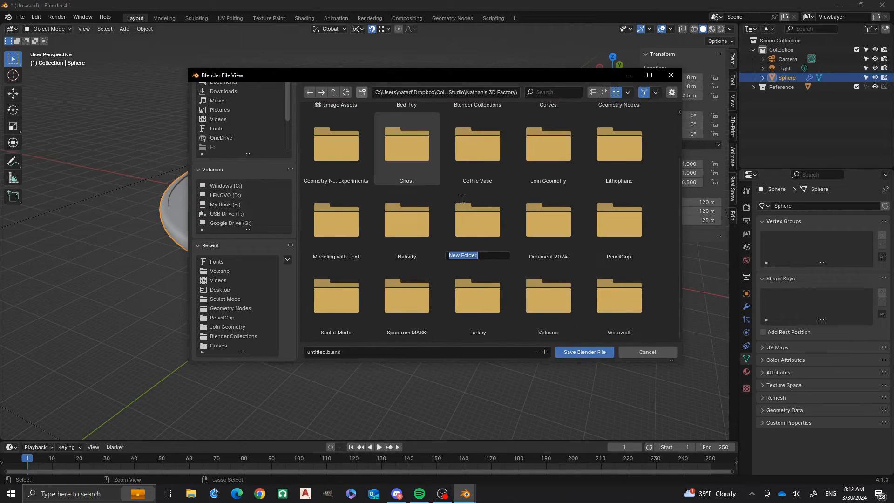
{"action": "type", "text": "UFO"}
{"action": "key", "text": "Return"}
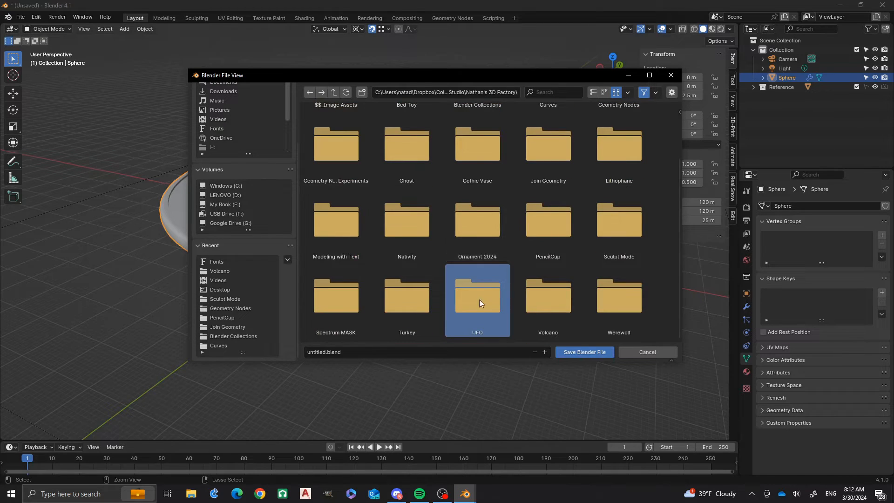
Save the Blender file as UFO.blend inside the new UFO folder
{"action": "left_click", "coordinate": [479, 300]}
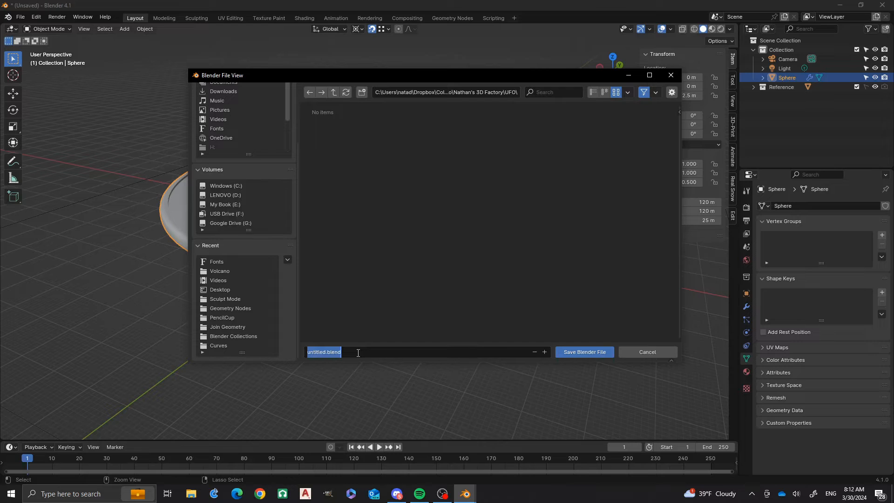
{"action": "type", "text": "UFO.blend"}
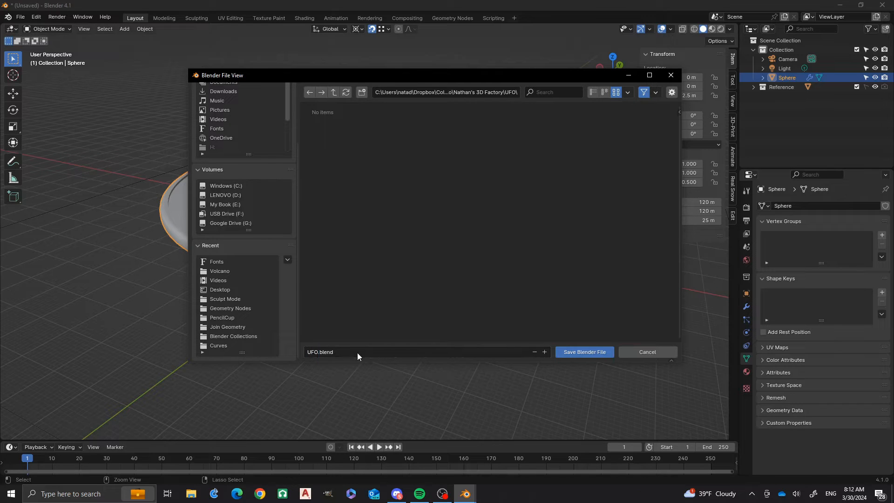
{"action": "left_click", "coordinate": [577, 351]}
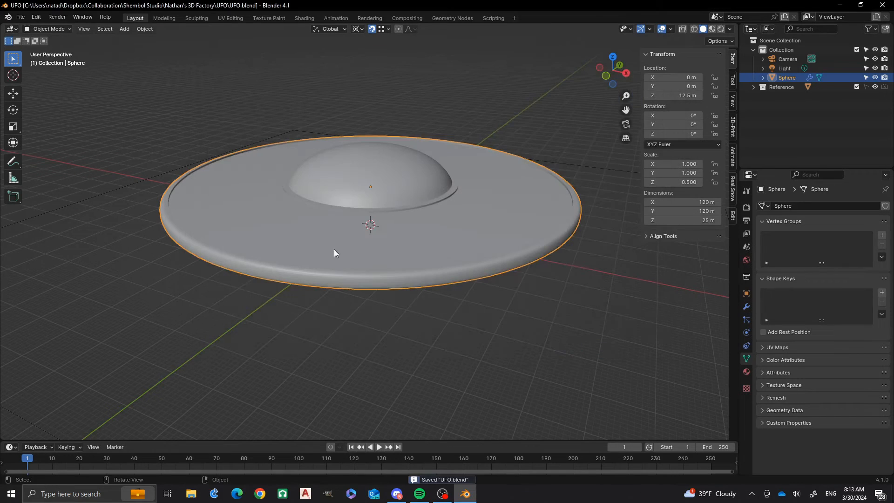
Export the saucer as UFO.stl in STL format, limited to the selection only
{"action": "left_click", "coordinate": [21, 18]}
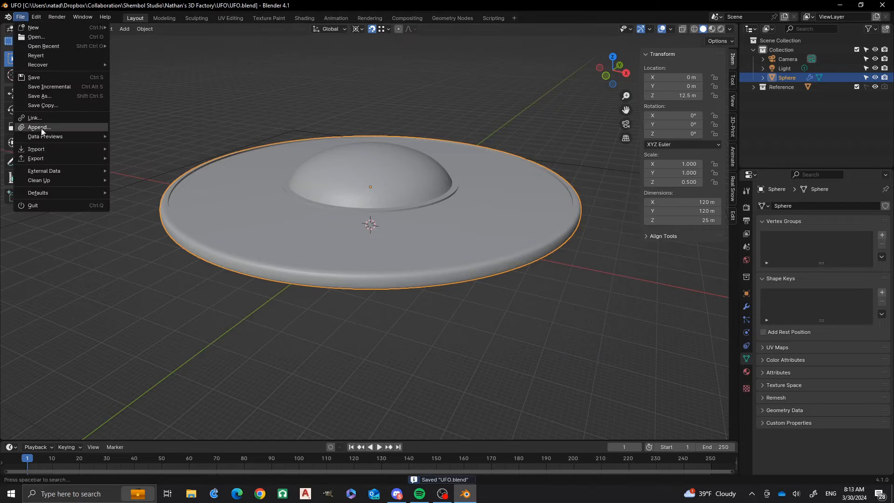
{"action": "mouse_move", "coordinate": [49, 156]}
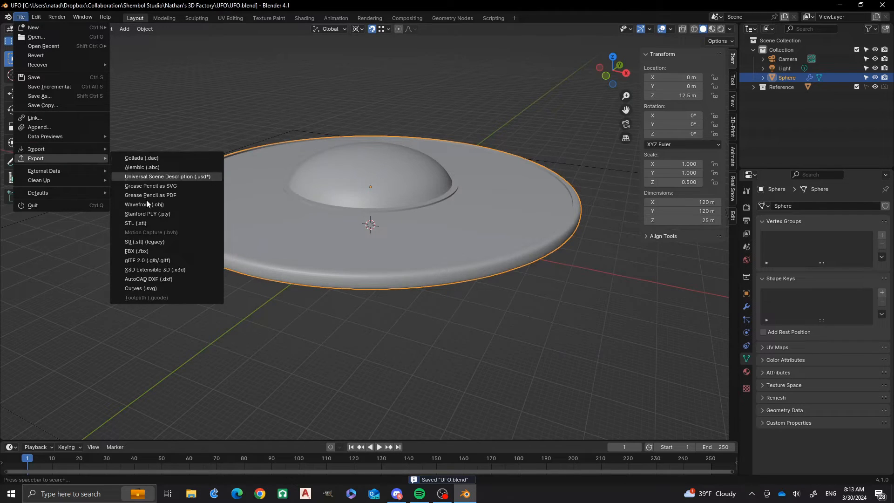
{"action": "left_click", "coordinate": [147, 221]}
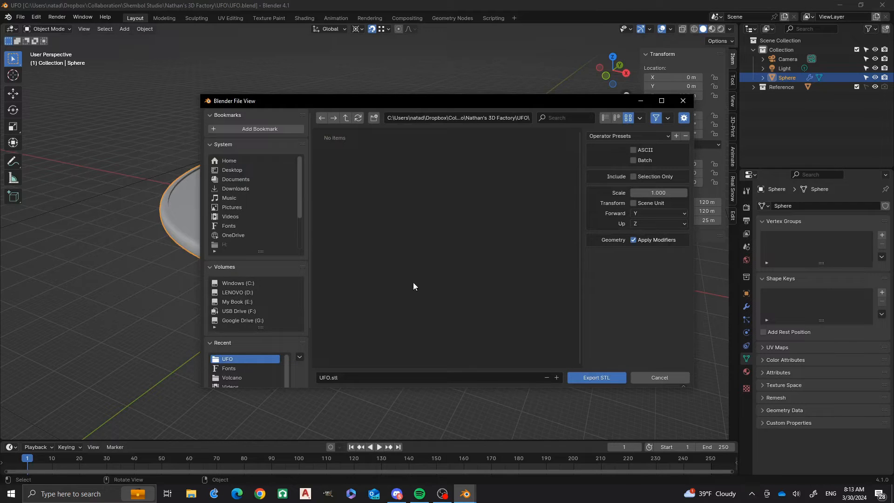
{"action": "left_click", "coordinate": [633, 177]}
{"action": "left_click", "coordinate": [597, 378]}
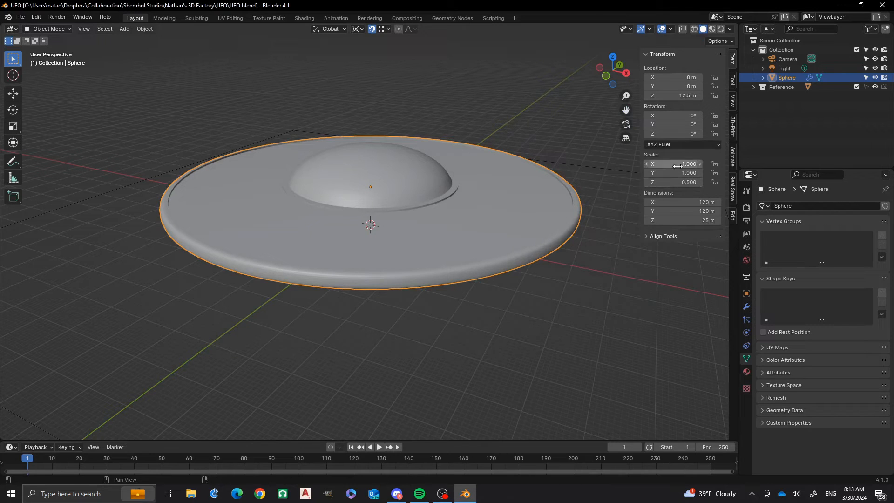
Apply the saucer's scale and keep the saucer selected
{"action": "key", "text": "ctrl+a"}
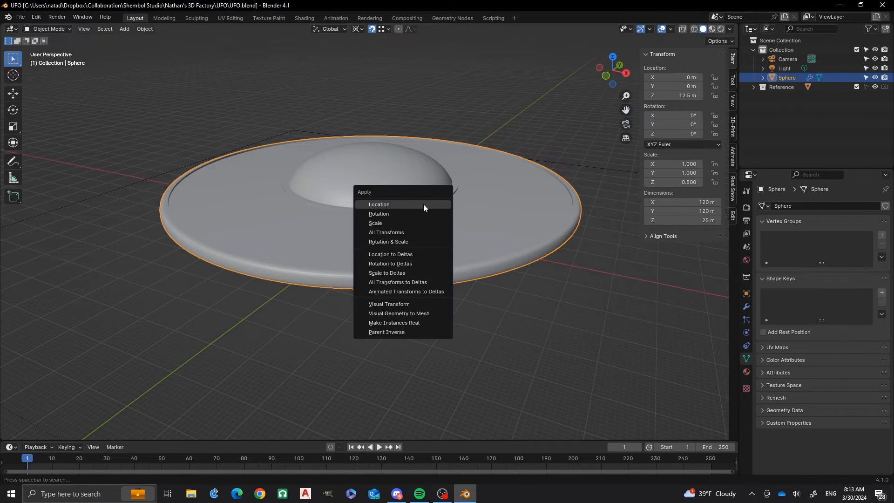
{"action": "left_click", "coordinate": [385, 225]}
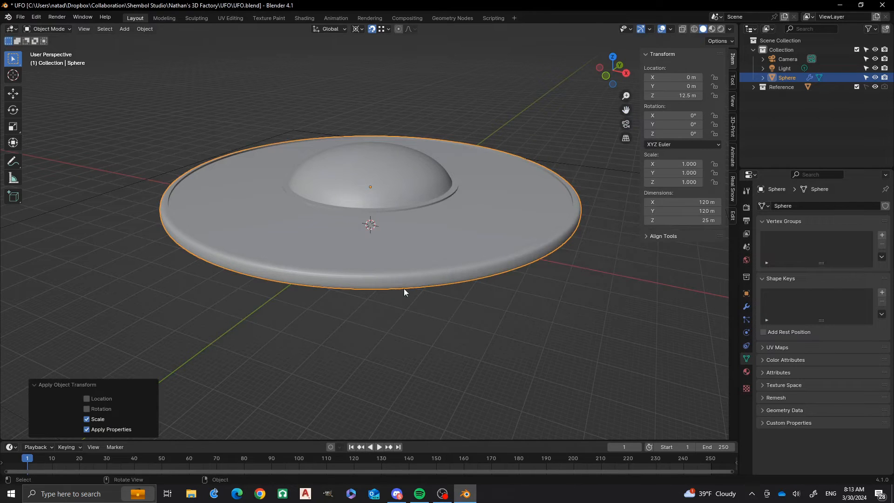
{"action": "left_click", "coordinate": [374, 318]}
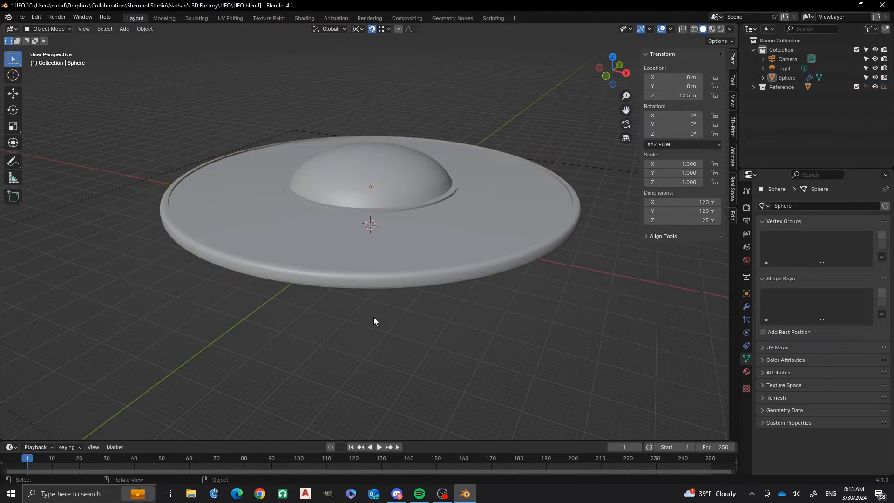
{"action": "left_click", "coordinate": [447, 262]}
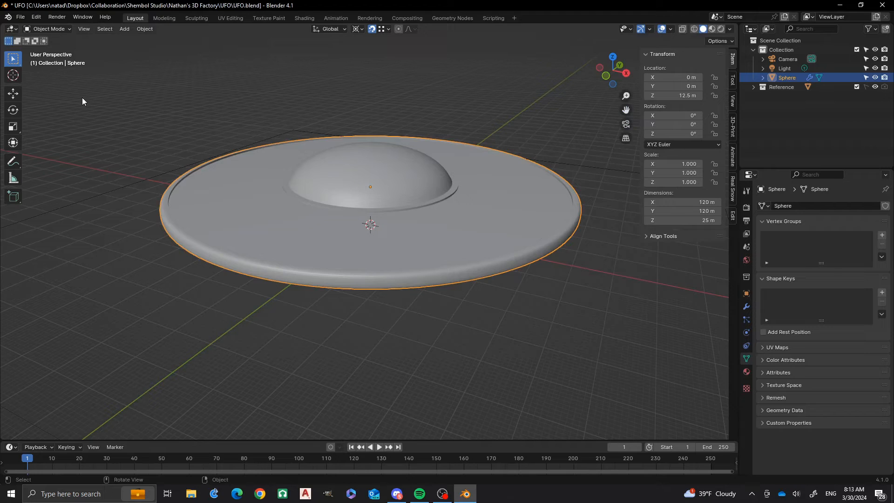
Export the selected saucer again as STL, overwriting the existing UFO.stl
{"action": "left_click", "coordinate": [24, 18]}
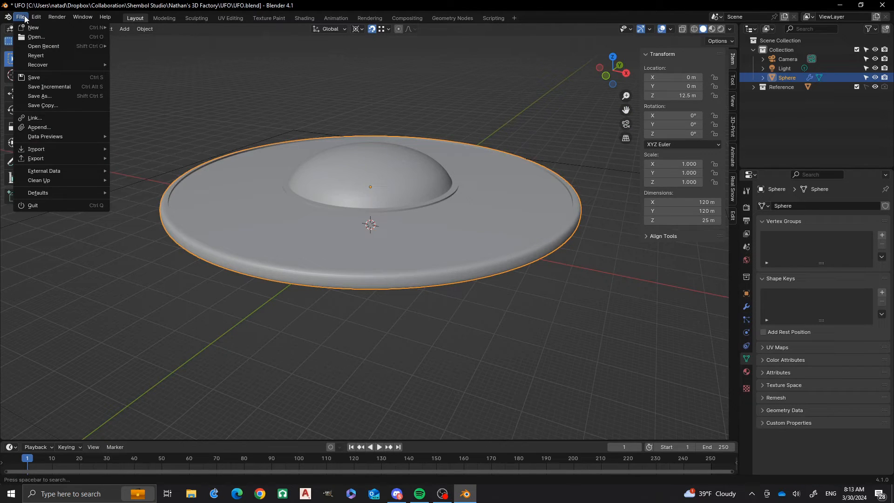
{"action": "mouse_move", "coordinate": [47, 157]}
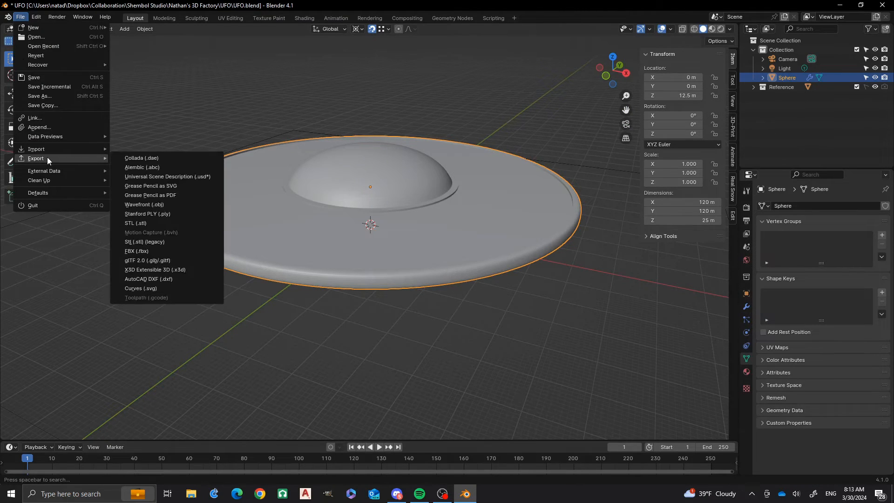
{"action": "left_click", "coordinate": [166, 224]}
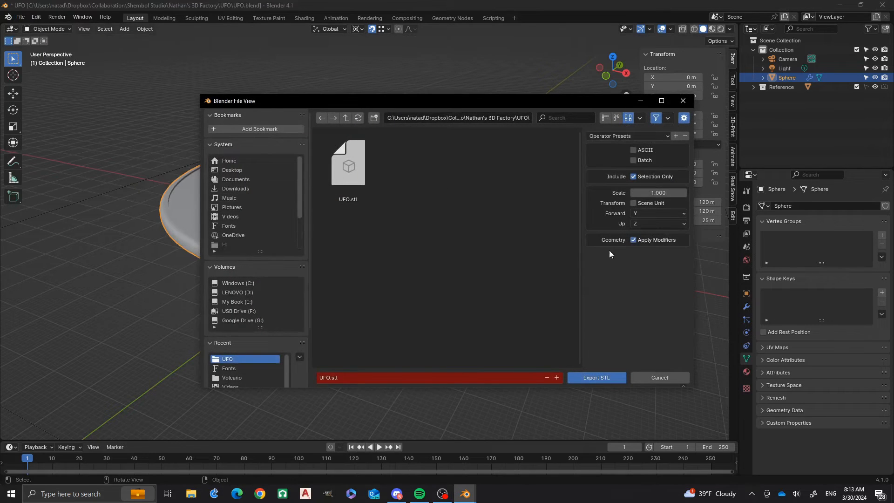
{"action": "left_click", "coordinate": [356, 169]}
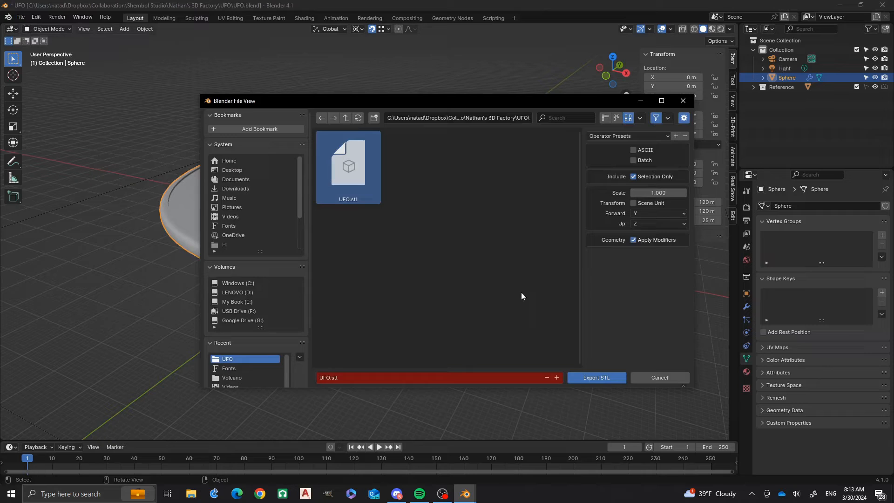
{"action": "left_click", "coordinate": [598, 378]}
{"action": "left_click", "coordinate": [400, 345]}
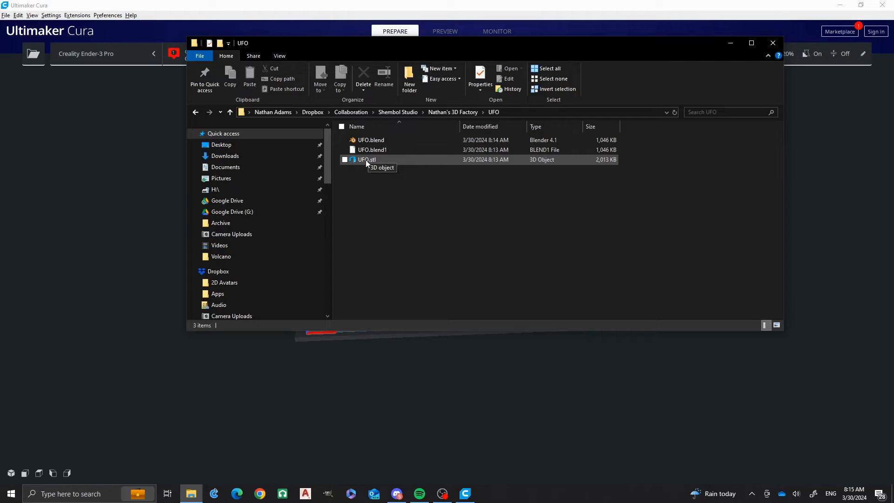
Load UFO.stl from the UFO folder into Ultimaker Cura and examine the saucer on the build plate from the front and above
{"action": "left_click_drag", "start_coordinate": [365, 160], "coordinate": [381, 381]}
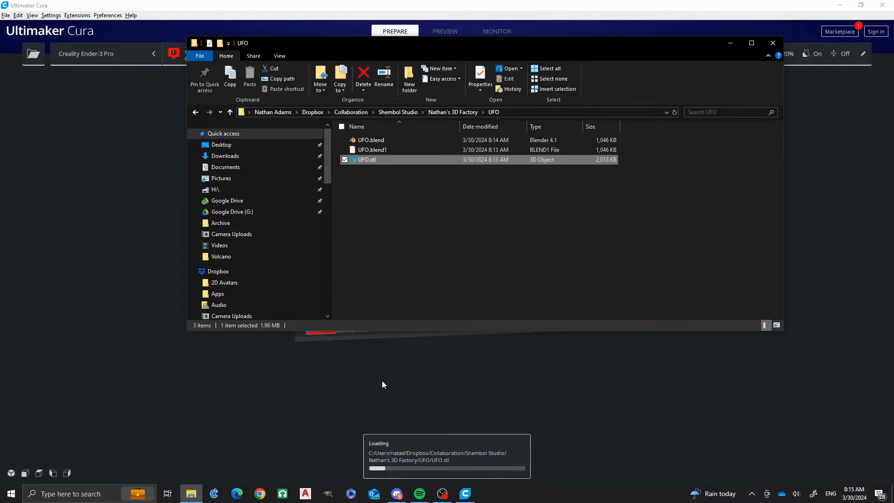
{"action": "left_click", "coordinate": [732, 18]}
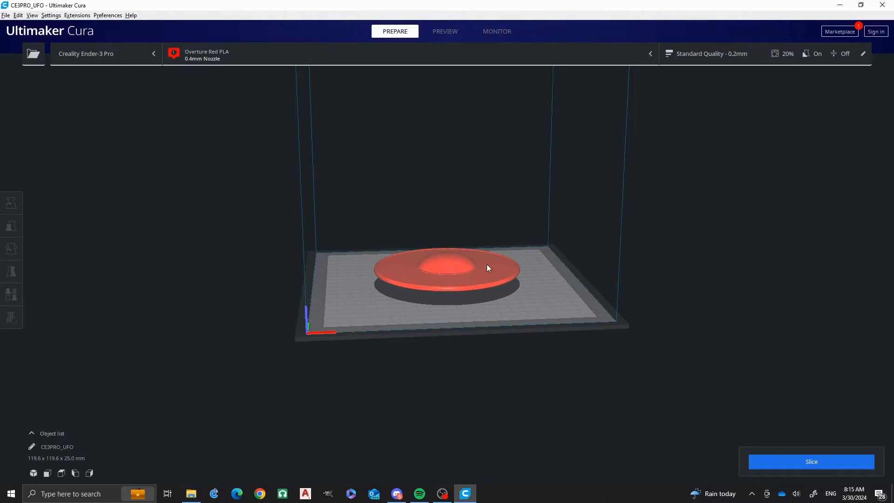
{"action": "right_click_drag", "start_coordinate": [487, 269], "coordinate": [450, 292]}
{"action": "scroll", "coordinate": [411, 255], "scroll_direction": "up", "scroll_amount": 3}
{"action": "scroll", "coordinate": [448, 292], "scroll_direction": "up", "scroll_amount": 5}
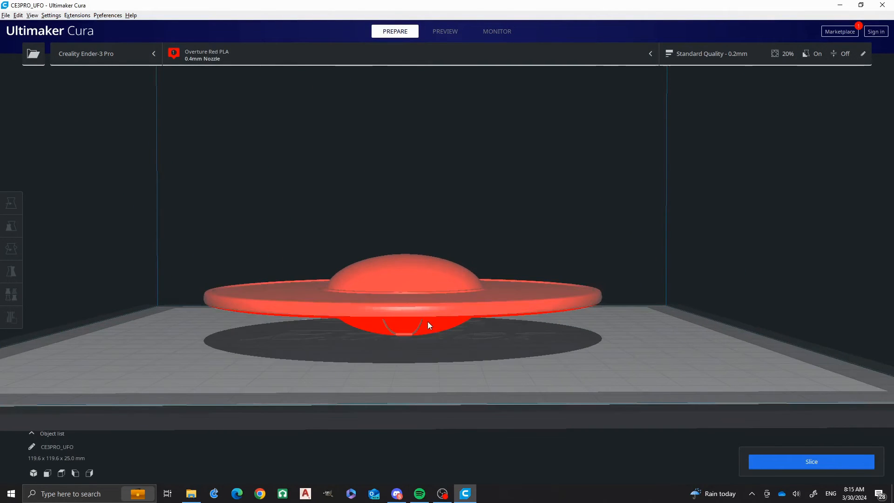
{"action": "right_click_drag", "start_coordinate": [429, 325], "coordinate": [466, 298]}
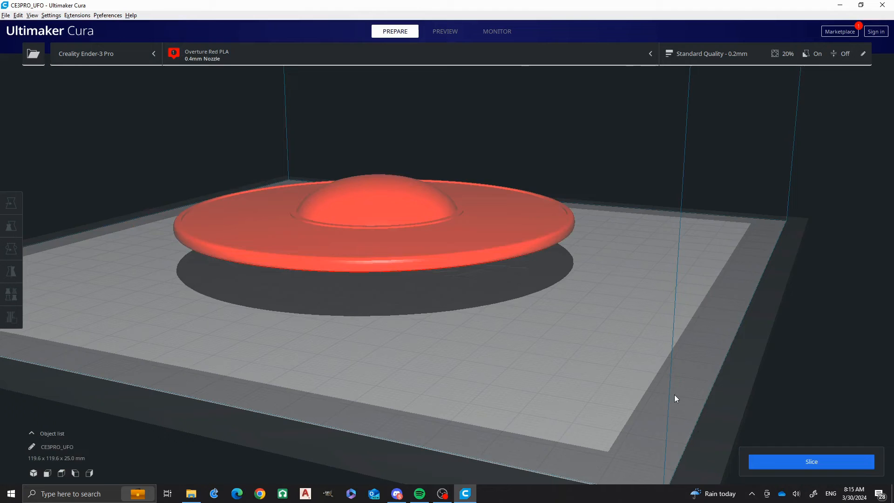
Slice the saucer and examine its printed layers and supports in the layer preview
{"action": "left_click", "coordinate": [792, 463]}
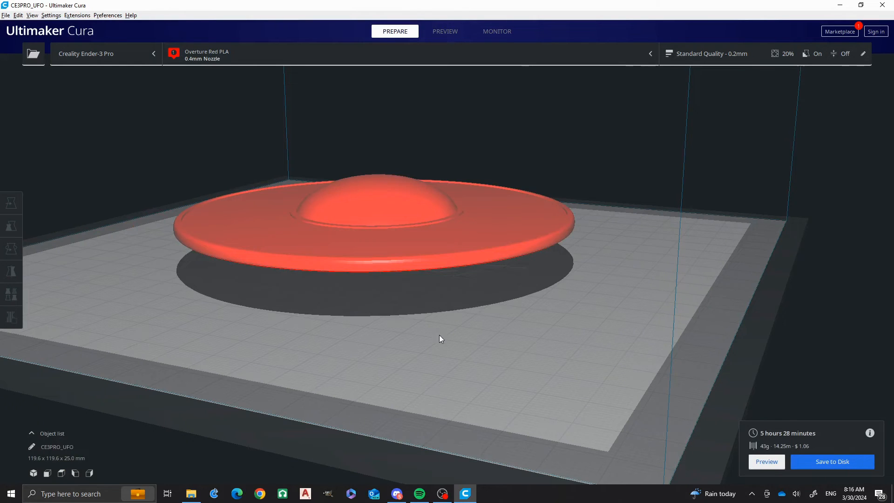
{"action": "left_click", "coordinate": [767, 462]}
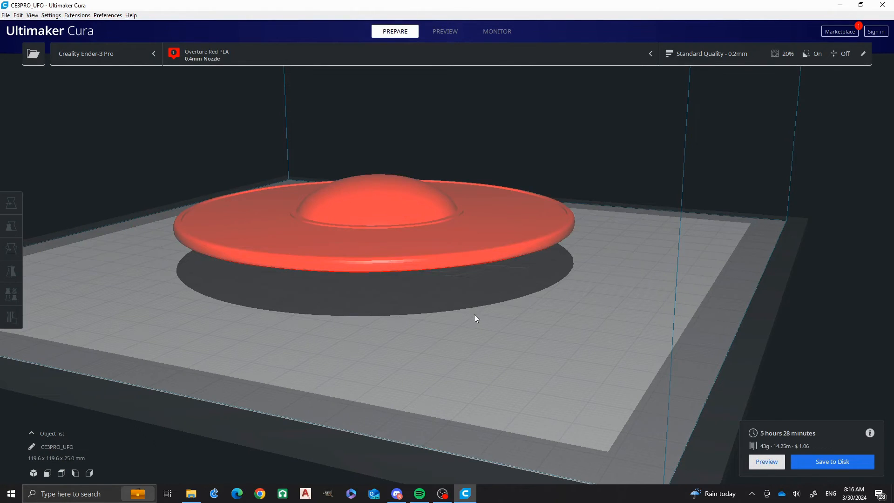
{"action": "right_click_drag", "start_coordinate": [371, 318], "coordinate": [409, 330]}
{"action": "right_click_drag", "start_coordinate": [414, 255], "coordinate": [323, 236]}
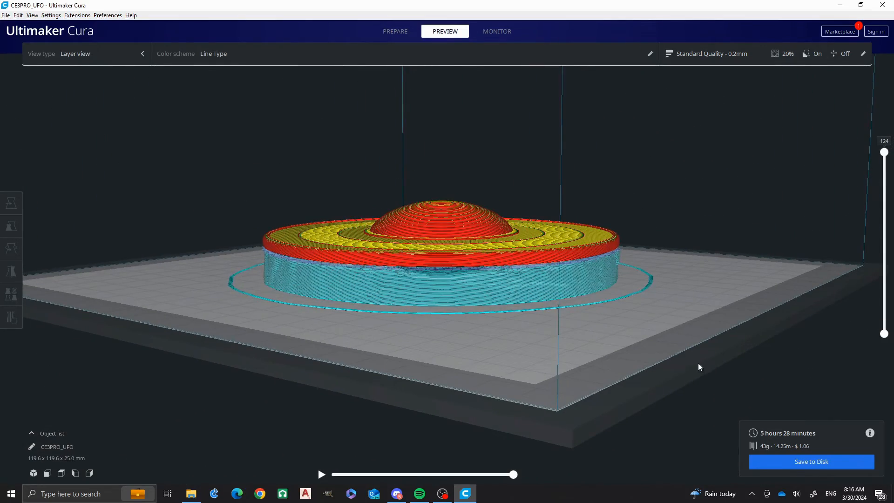
Save the sliced saucer to disk as CE3PRO_UFO.gcode in the UFO folder
{"action": "left_click", "coordinate": [806, 460]}
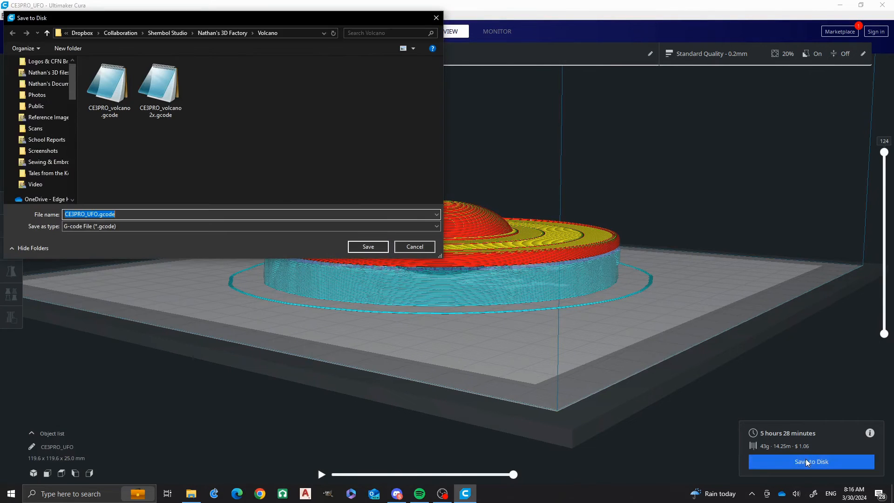
{"action": "left_click", "coordinate": [216, 34]}
{"action": "scroll", "coordinate": [140, 139], "scroll_direction": "down", "scroll_amount": 3}
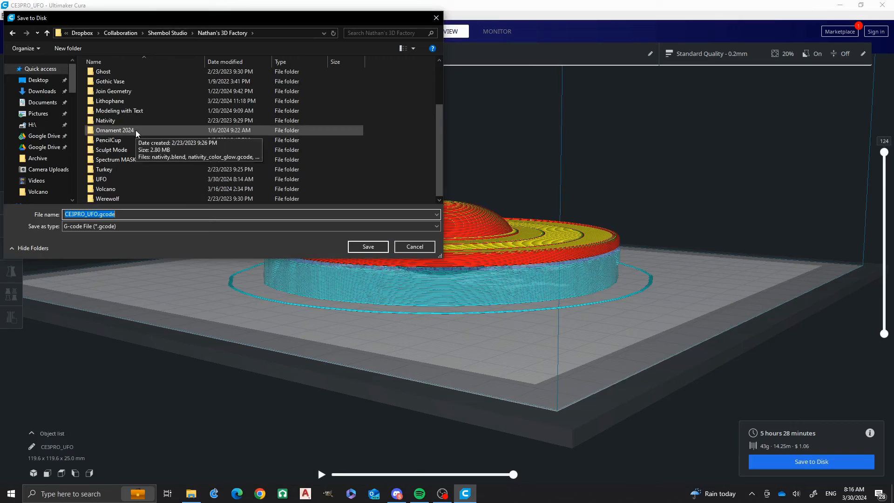
{"action": "double_click", "coordinate": [110, 179]}
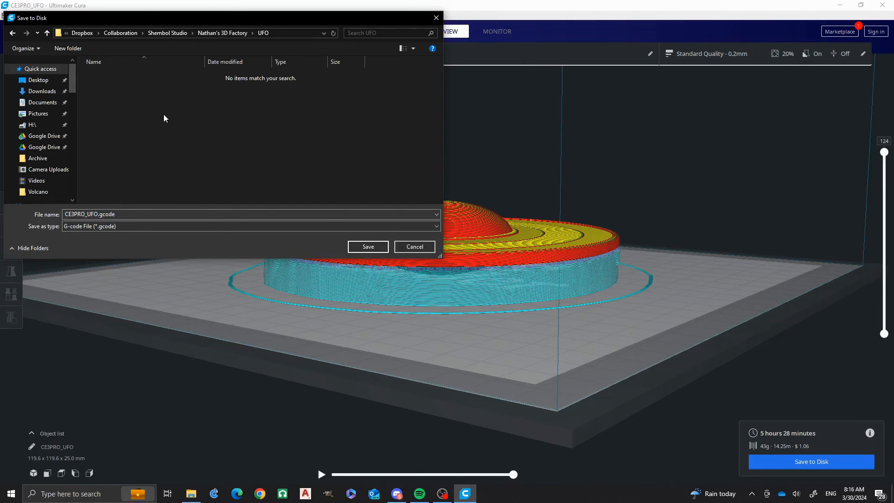
{"action": "left_click", "coordinate": [363, 248]}
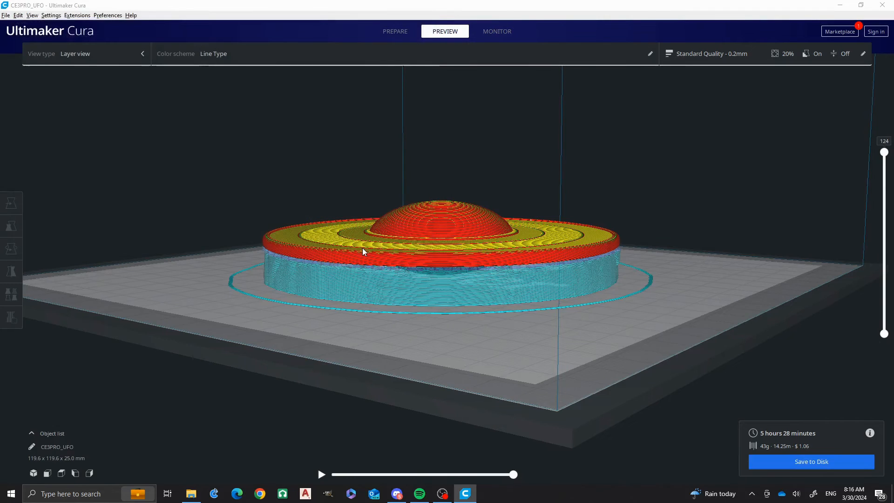